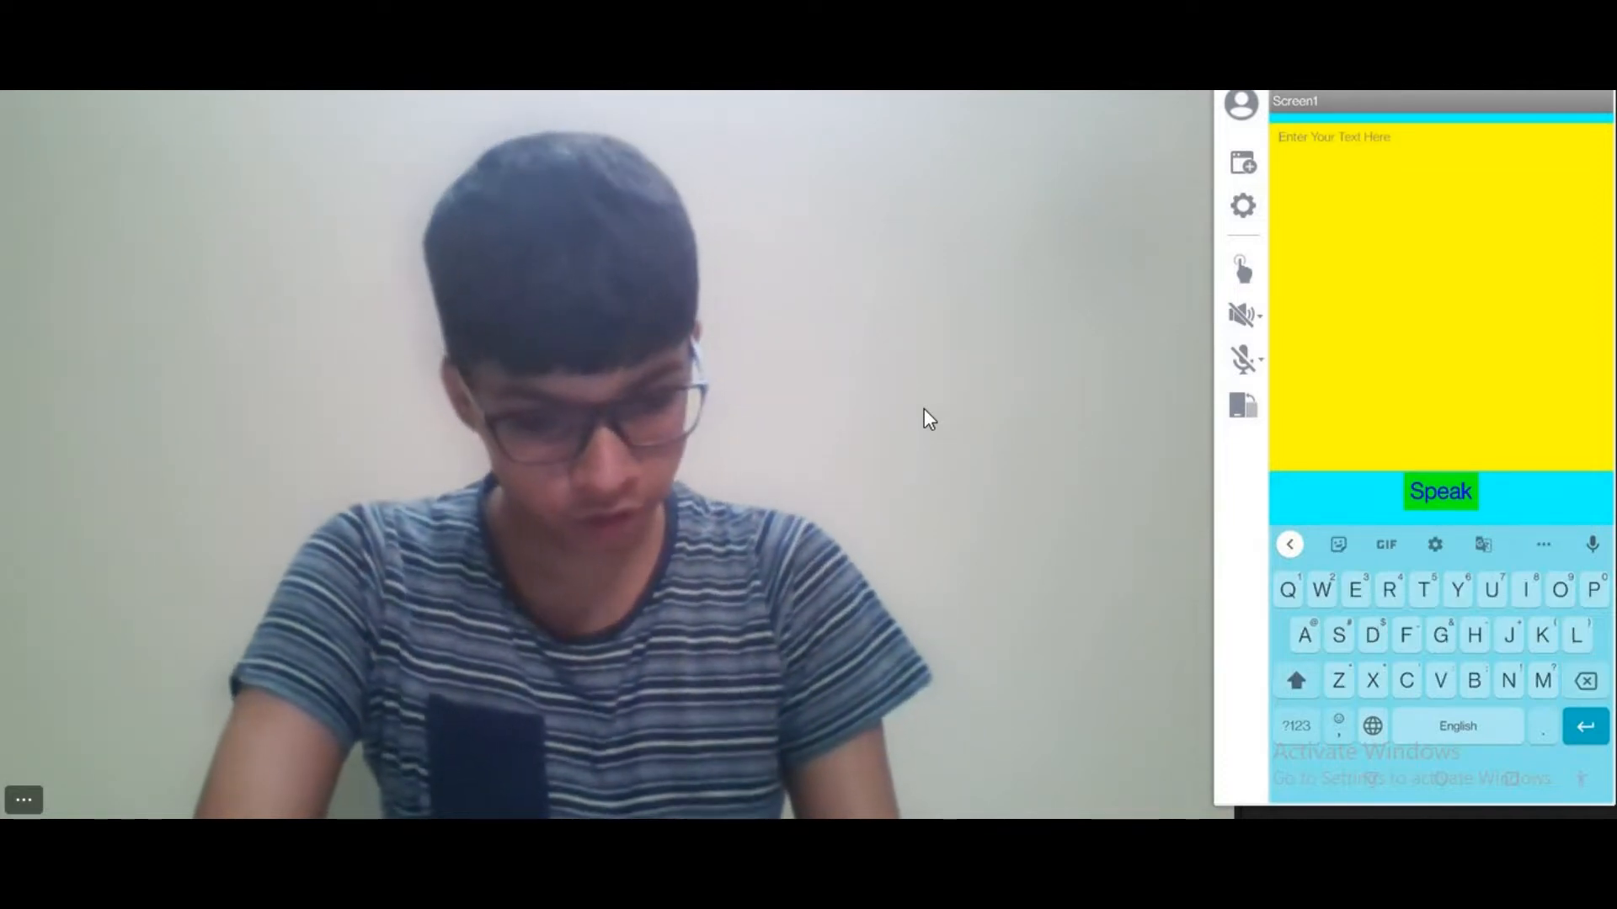
# Enter "Thiss is a sample text" in the text-to-speech app's yellow text box
pyautogui.write('Thiss is a')
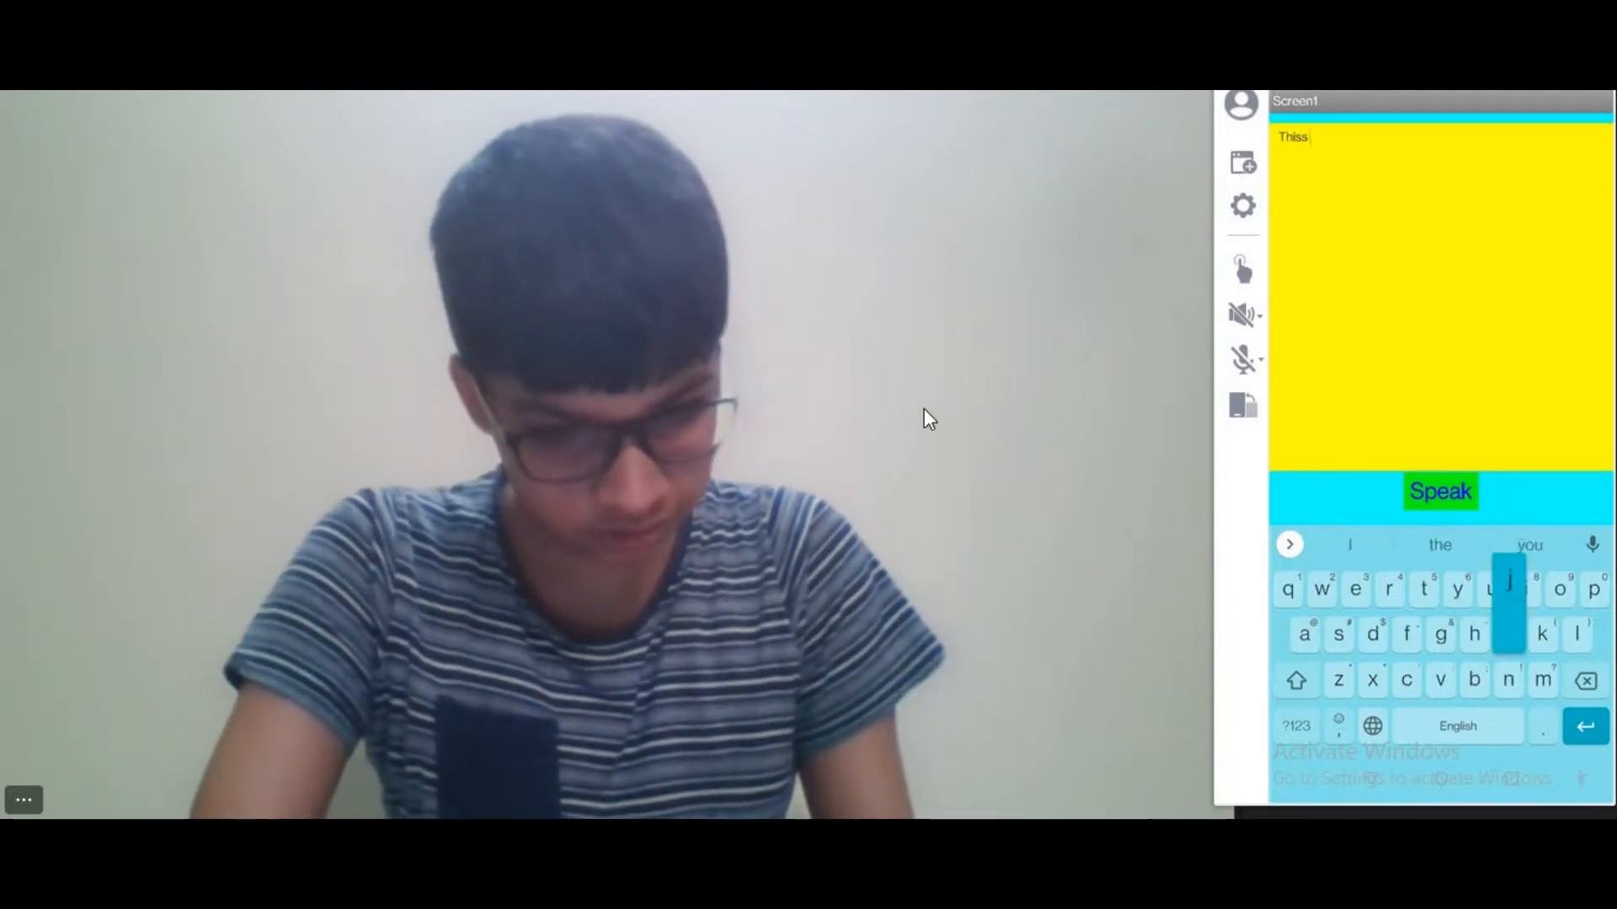
pyautogui.write(' sample')
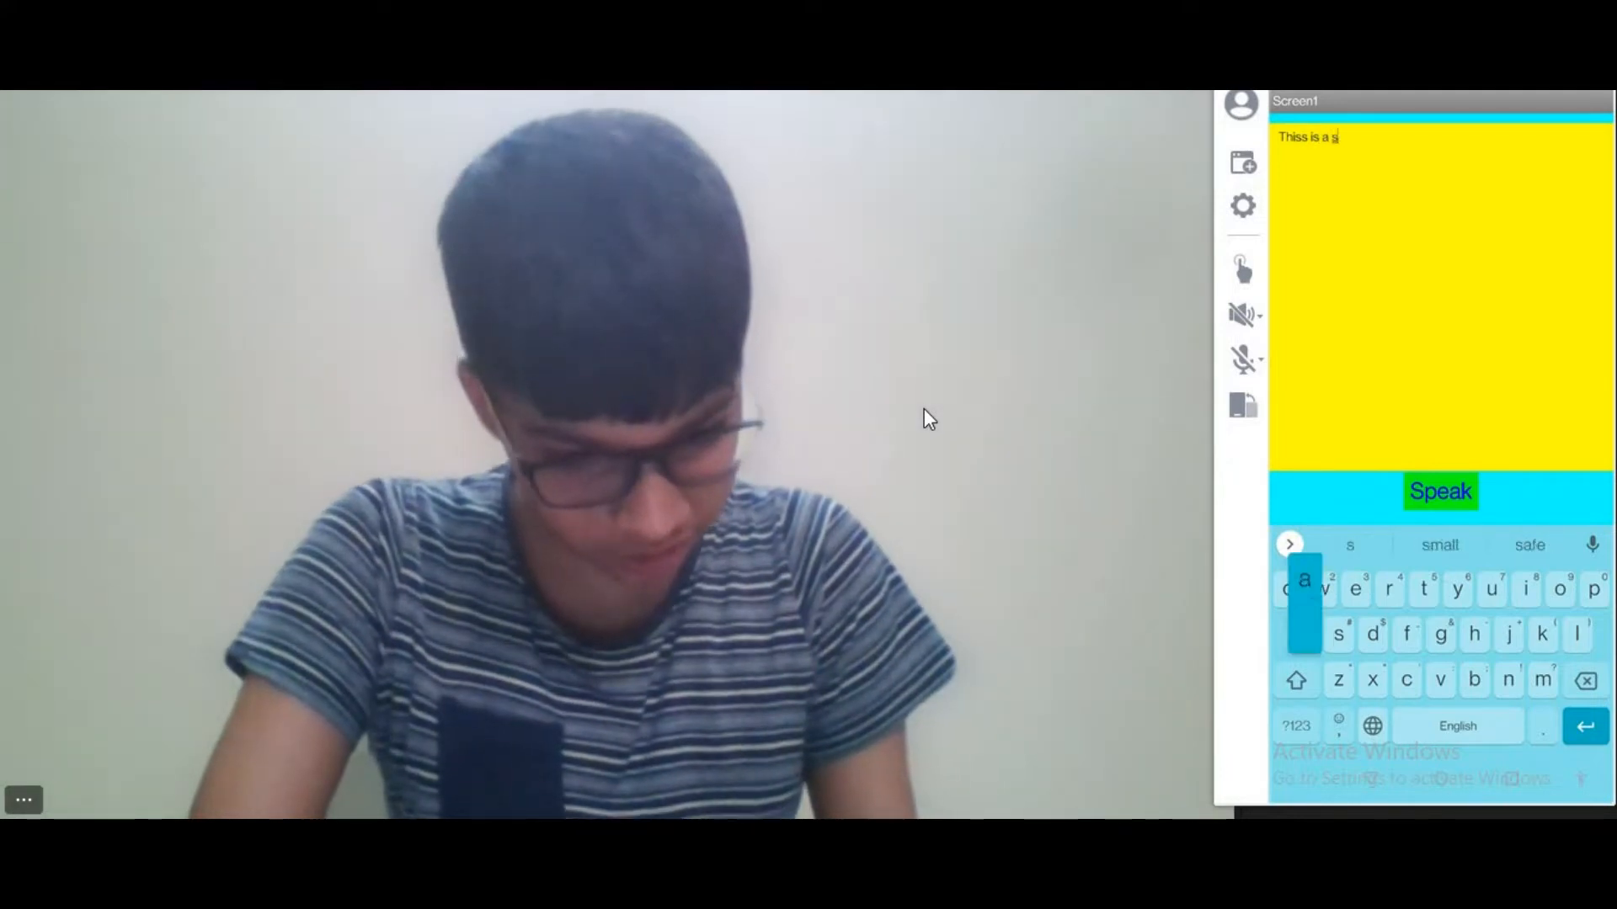
pyautogui.write(' text')
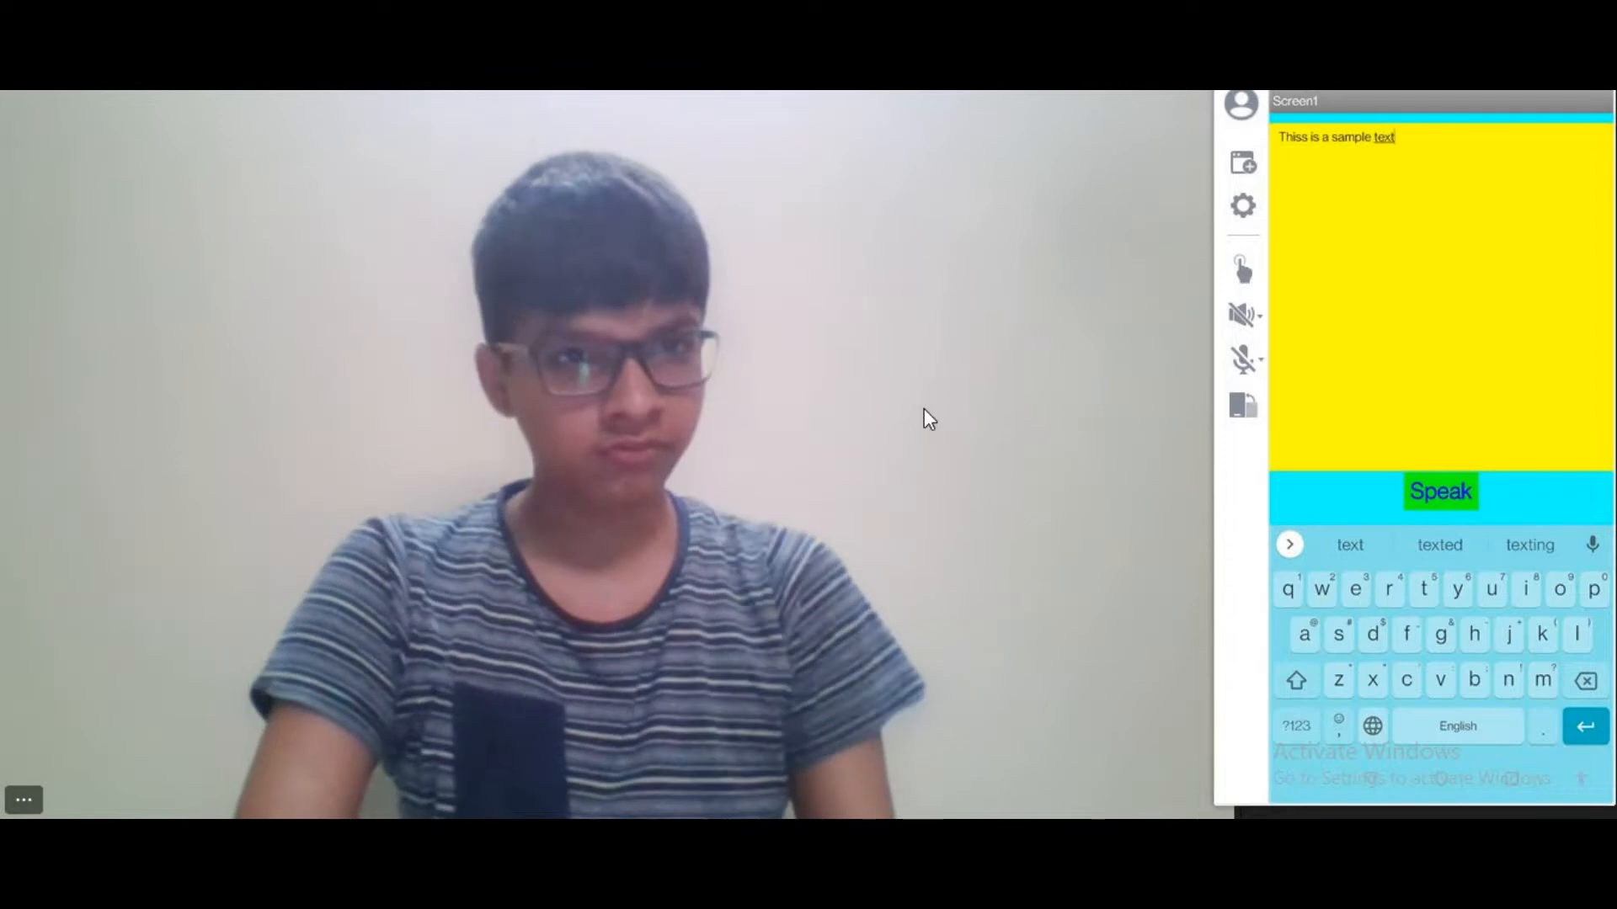
# Clear the sample sentence from the yellow text box and enter "I can talk to you" instead
pyautogui.press('BackSpace')
pyautogui.press('BackSpace')
pyautogui.press('BackSpace')
pyautogui.press('BackSpace')
pyautogui.press('BackSpace')
pyautogui.press('BackSpace')
pyautogui.press('BackSpace')
pyautogui.press('BackSpace')
pyautogui.press('BackSpace')
pyautogui.press('BackSpace')
pyautogui.press('BackSpace')
pyautogui.press('BackSpace')
pyautogui.press('BackSpace')
pyautogui.press('BackSpace')
pyautogui.press('BackSpace')
pyautogui.press('BackSpace')
pyautogui.press('BackSpace')
pyautogui.press('BackSpace')
pyautogui.press('BackSpace')
pyautogui.press('BackSpace')
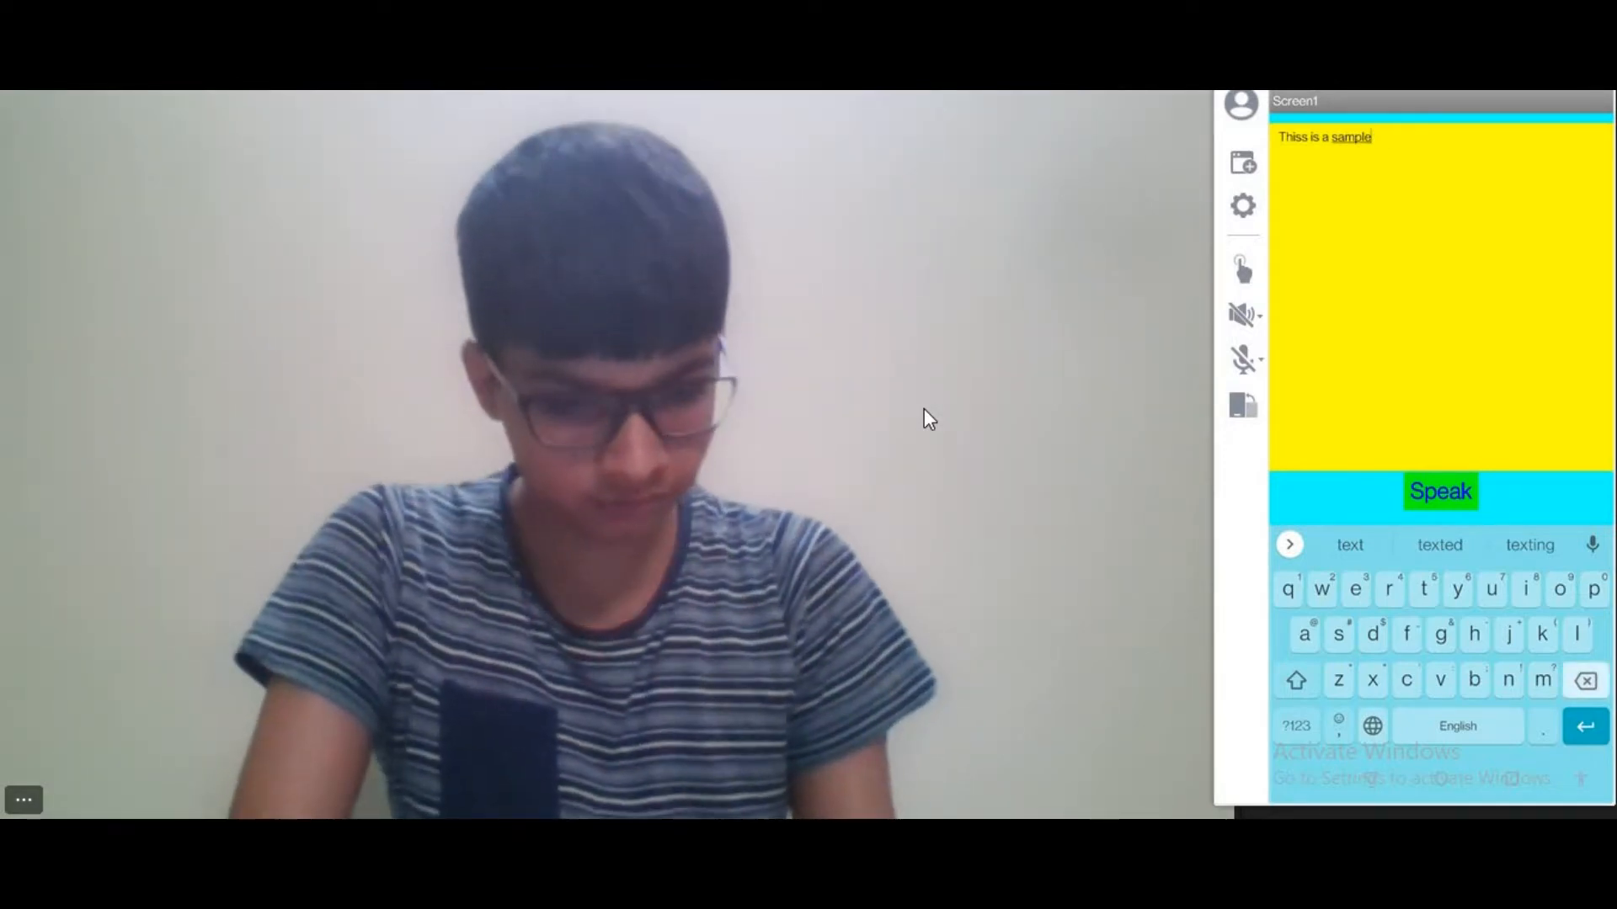
pyautogui.write('I')
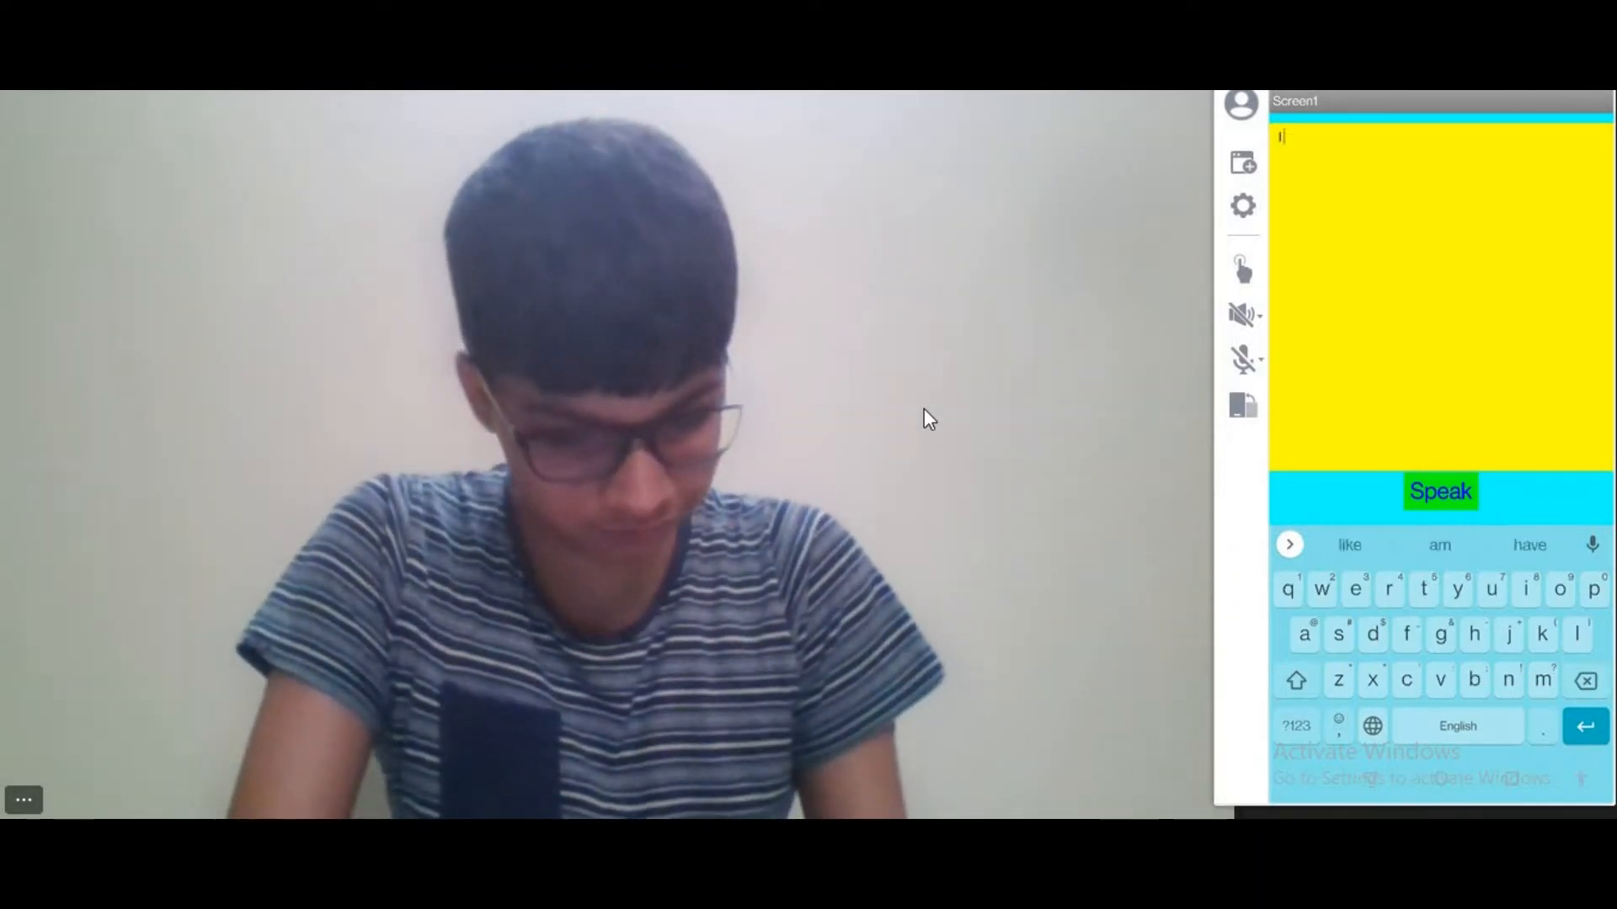
pyautogui.write(' can ta')
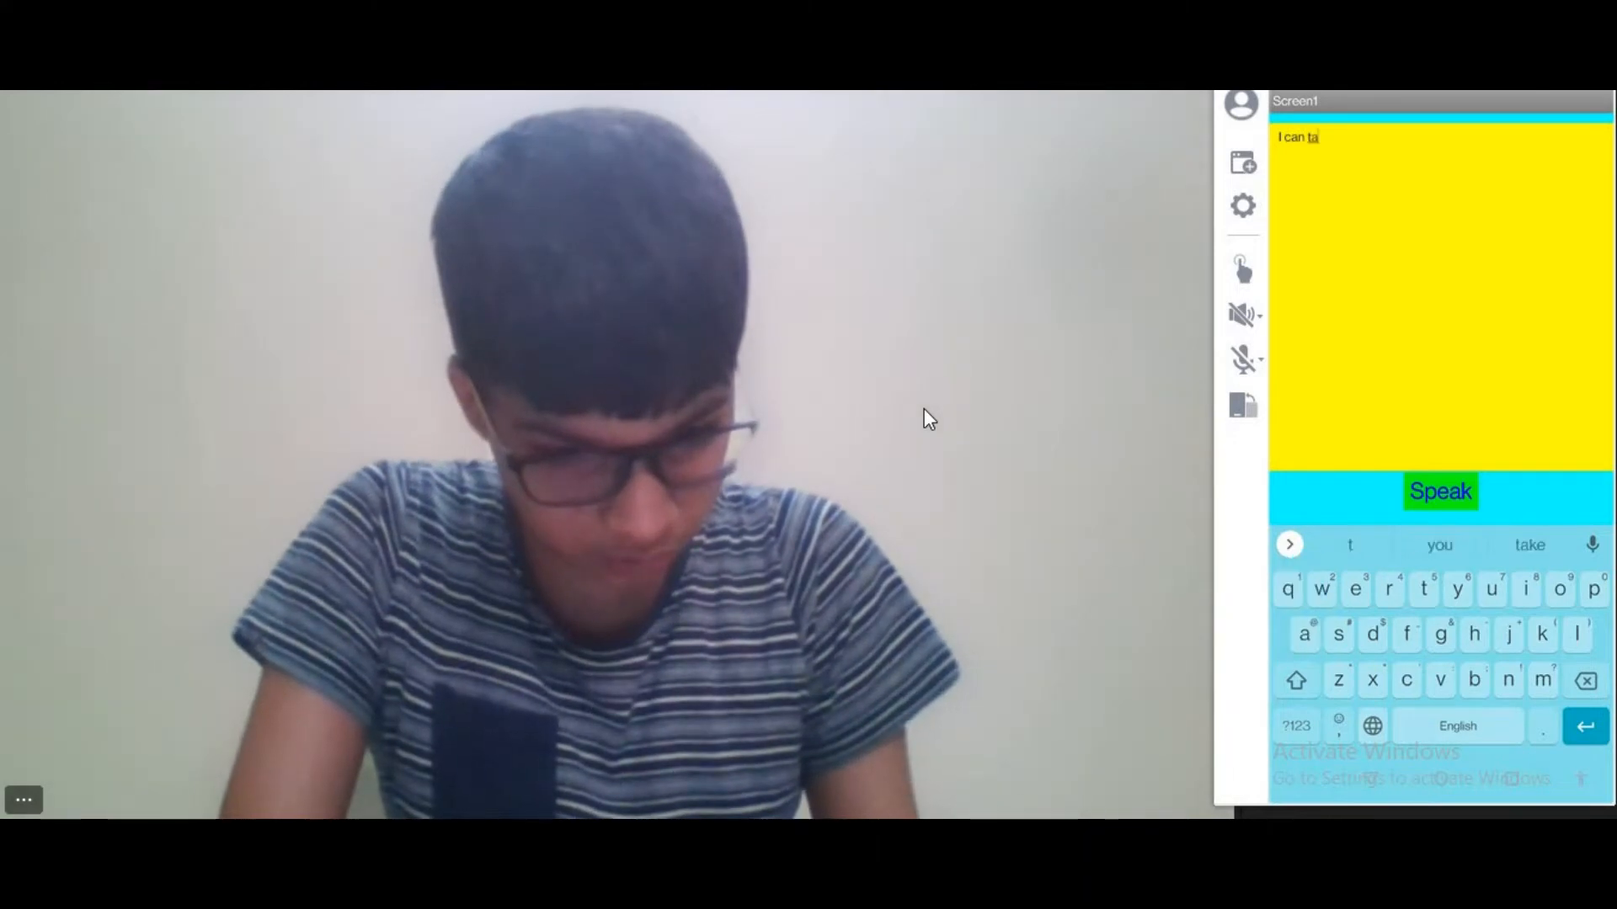
pyautogui.write('lk to you')
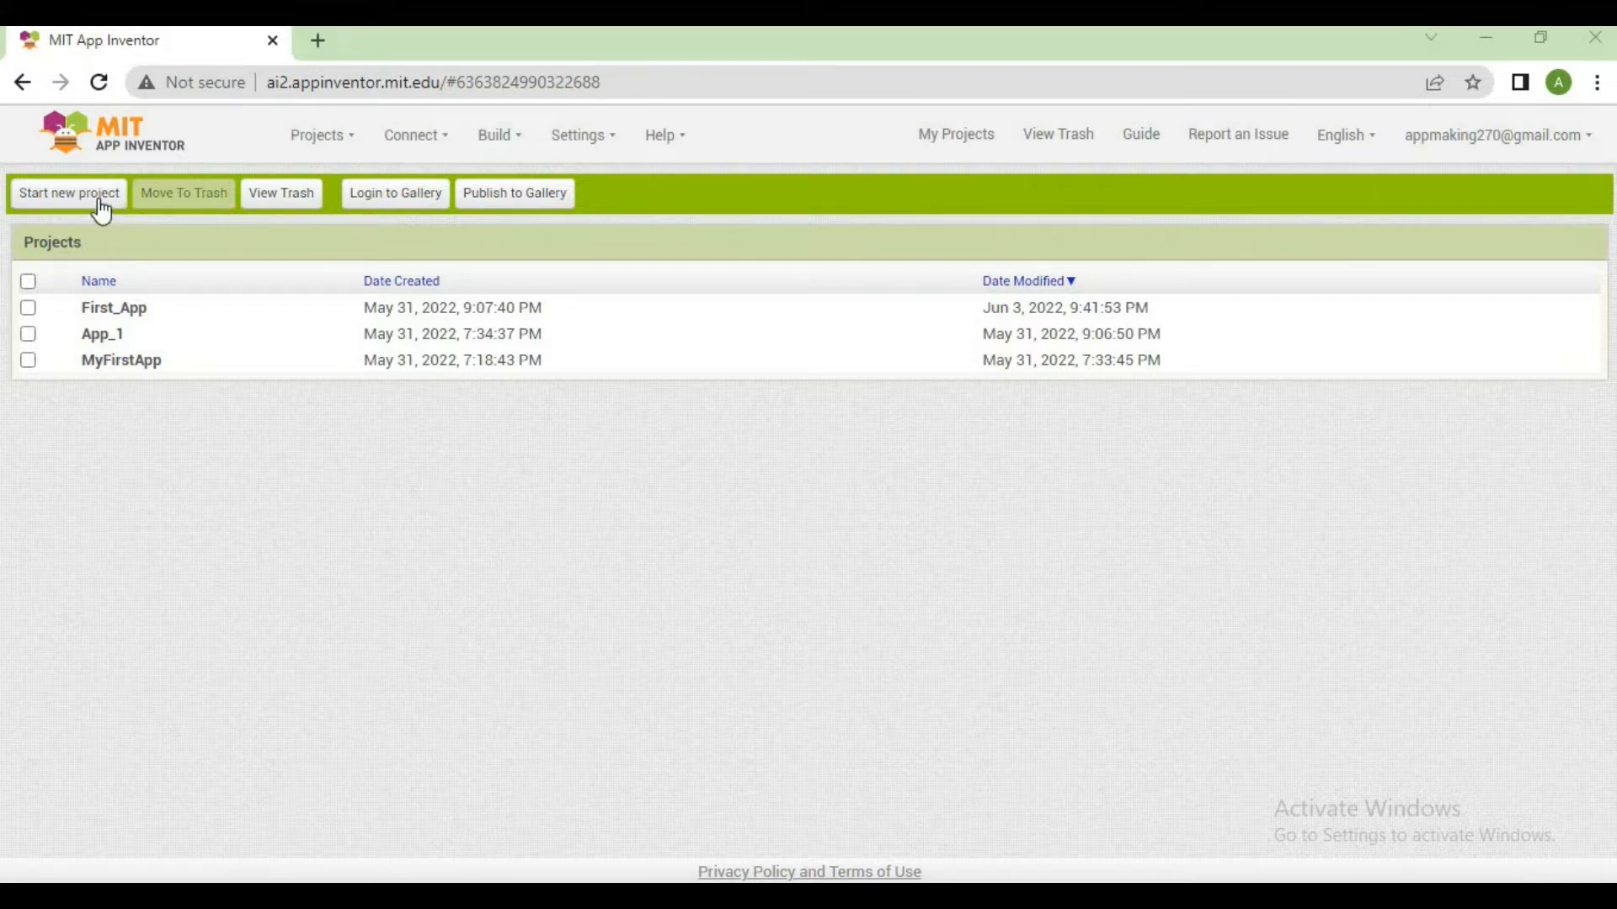
# Create a new App Inventor project named "Text to Speech" and dismiss the welcome message
pyautogui.click(102, 211)
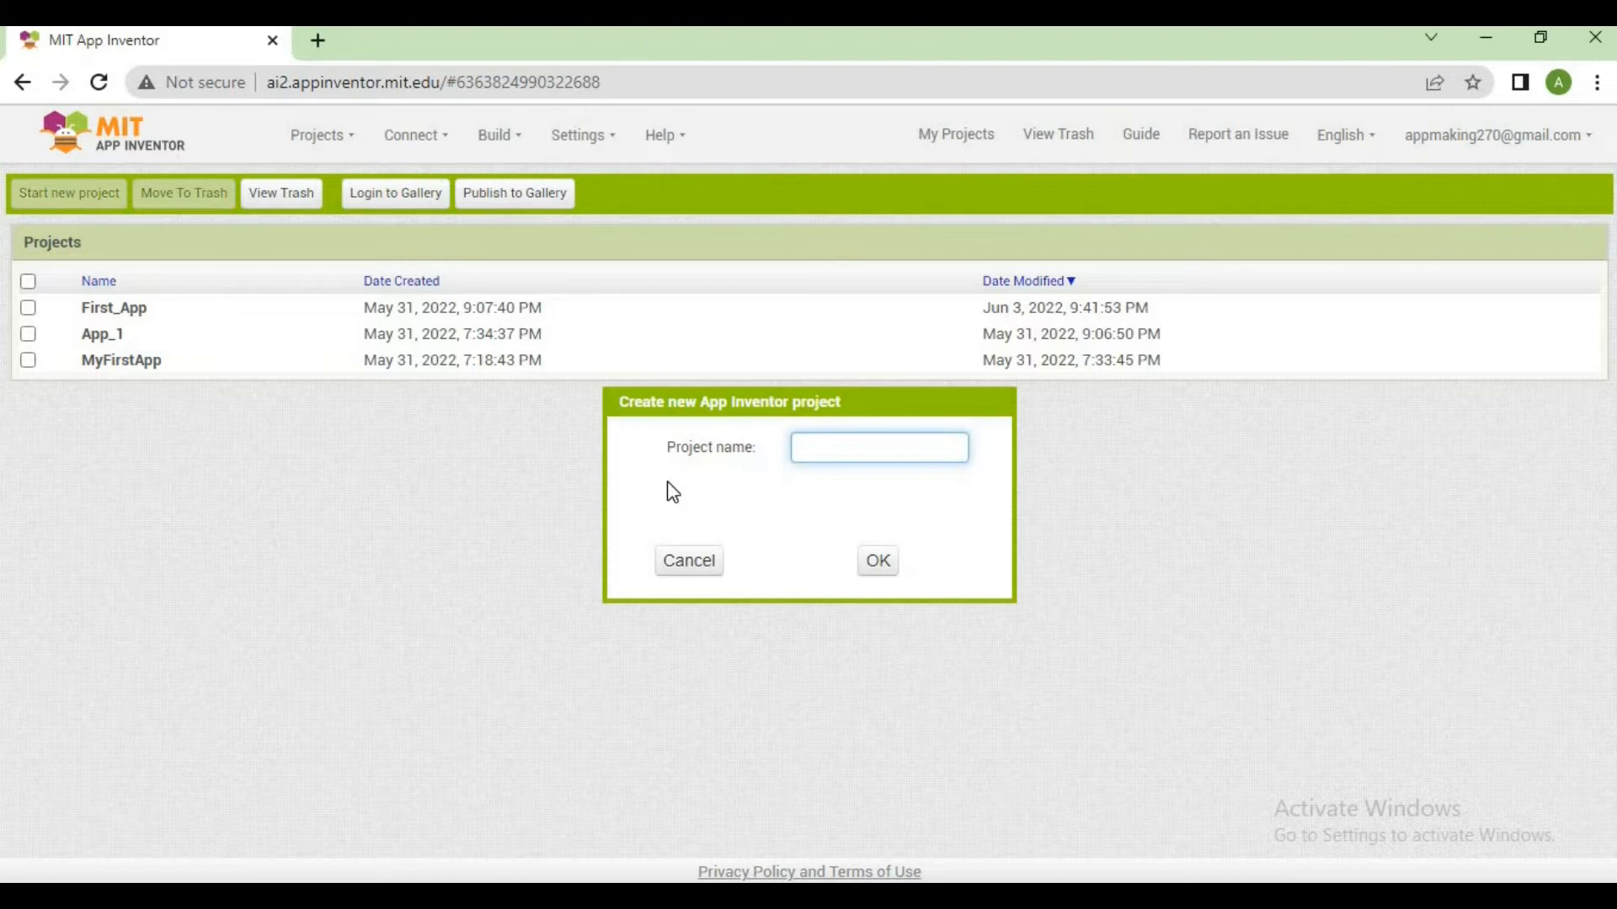
pyautogui.write('Text to Speech')
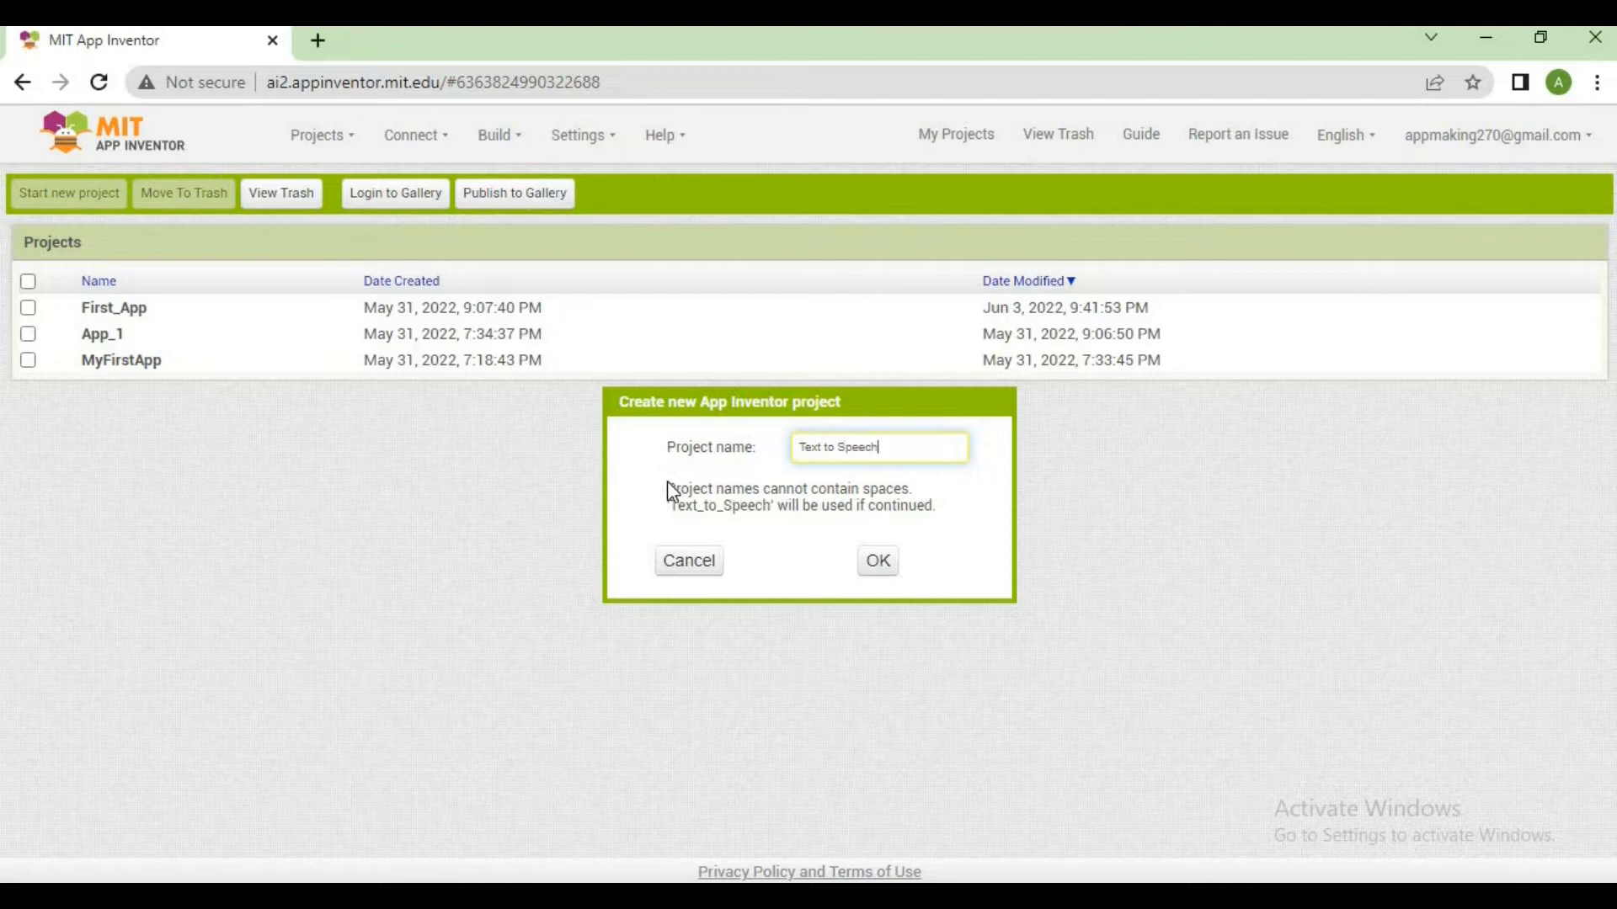
pyautogui.press('Return')
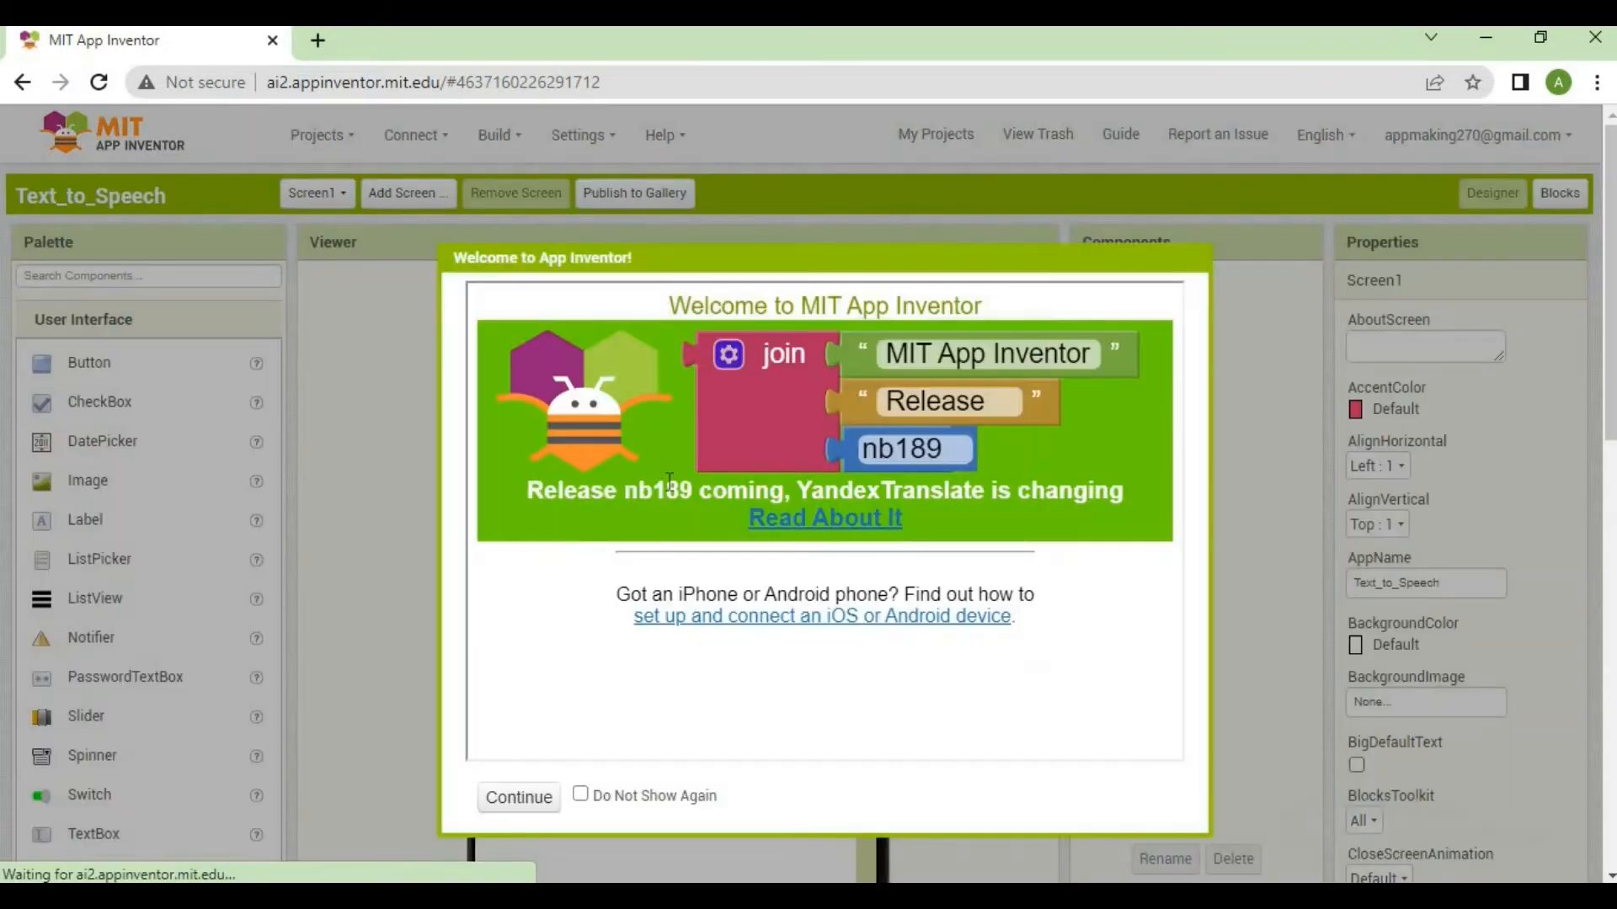
pyautogui.click(543, 797)
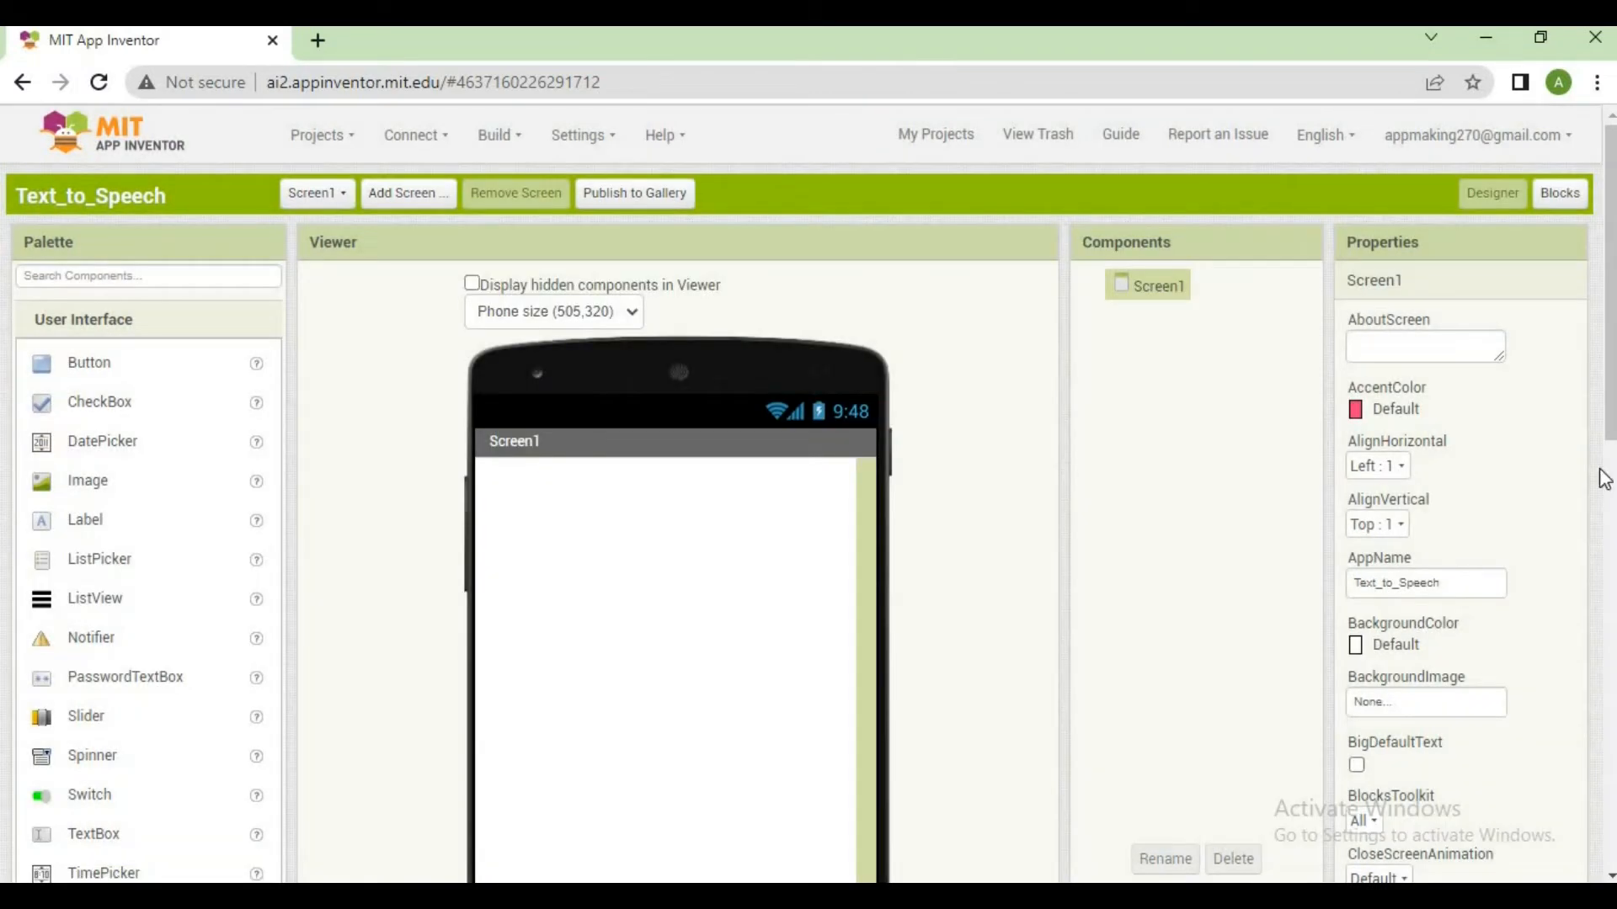
# Add a TextBox to Screen1 and place a Button beneath it
pyautogui.scroll(-2, 1609, 459)
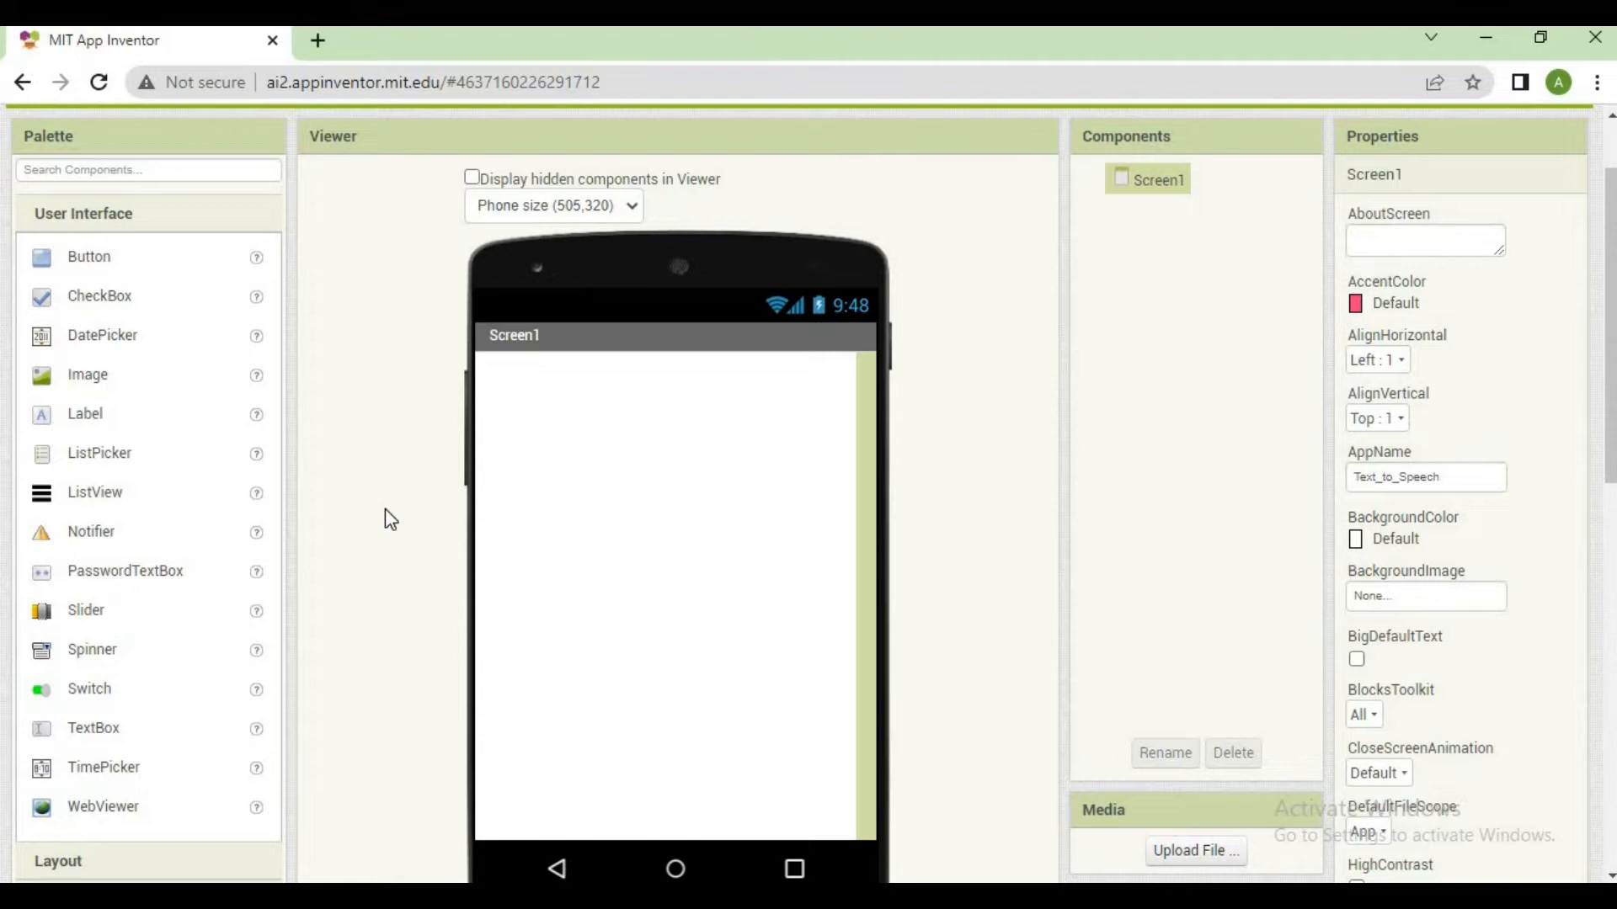
pyautogui.click(256, 730)
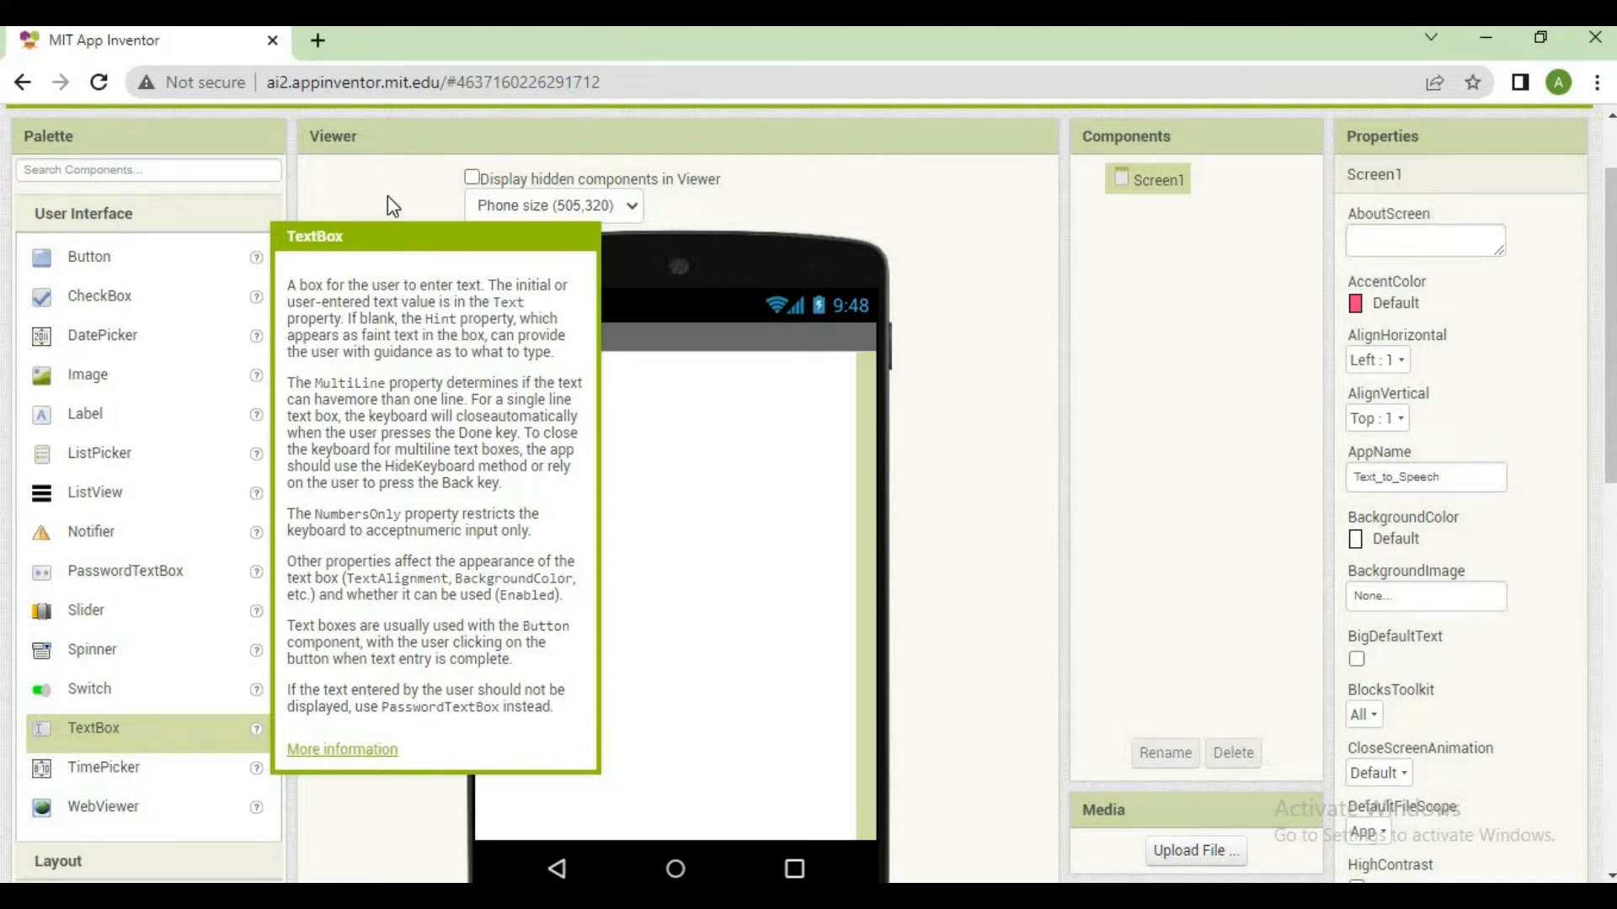
pyautogui.click(194, 739)
pyautogui.moveTo(257, 747); pyautogui.dragTo(574, 417)
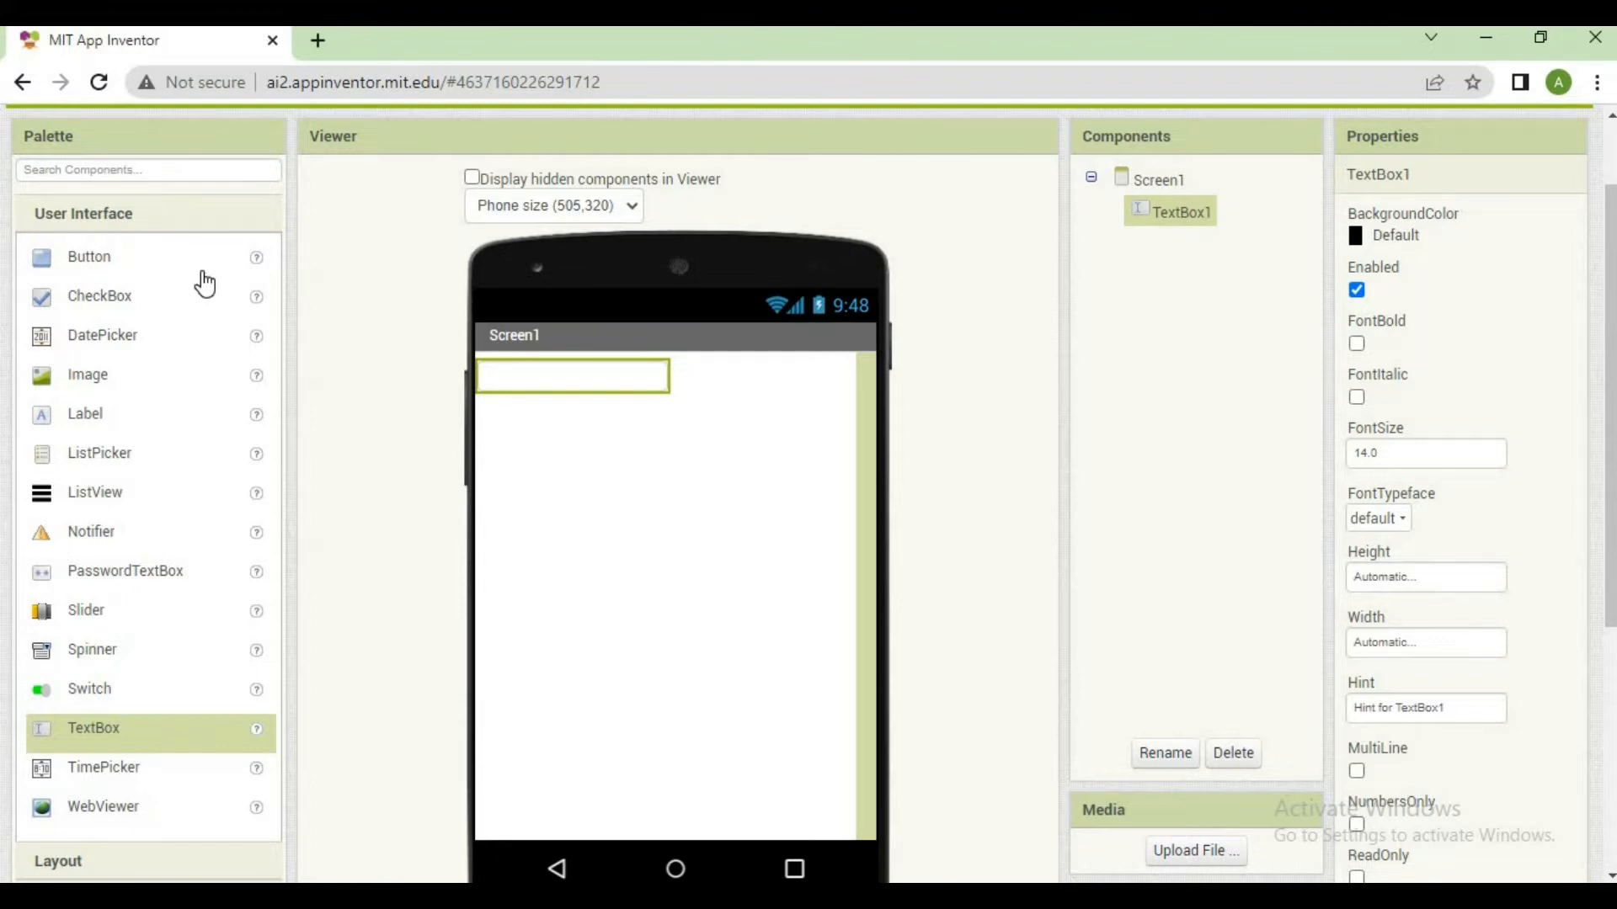
pyautogui.moveTo(159, 270); pyautogui.dragTo(591, 562)
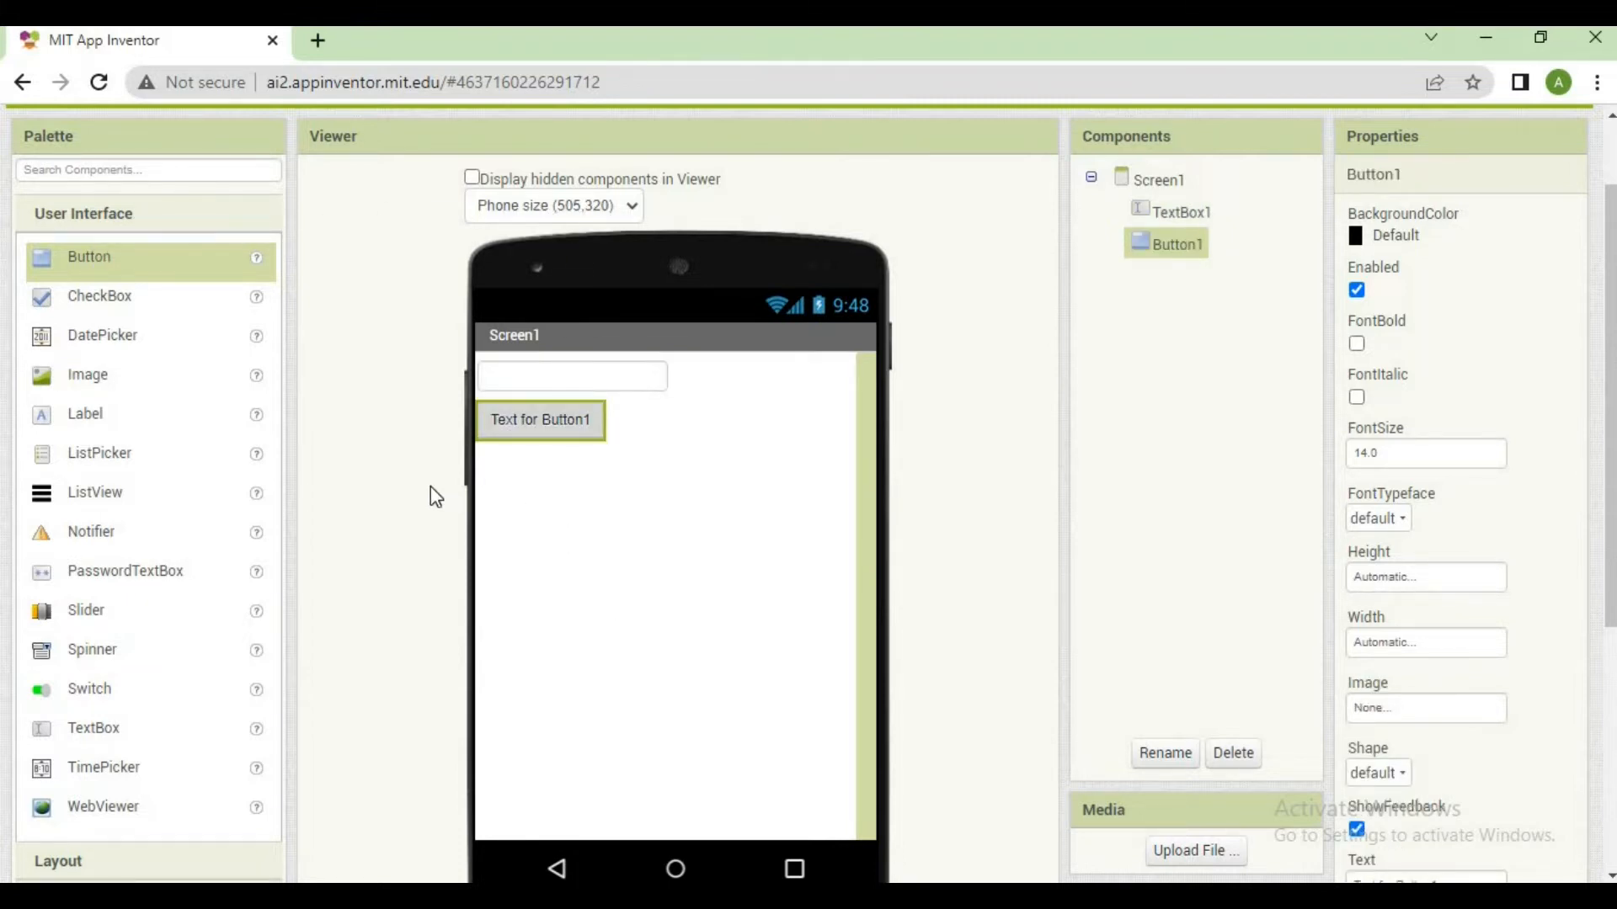
# Search the component palette for "Text", add a TextToSpeech component to Screen1, and clear the search
pyautogui.click(203, 165)
pyautogui.write('Text')
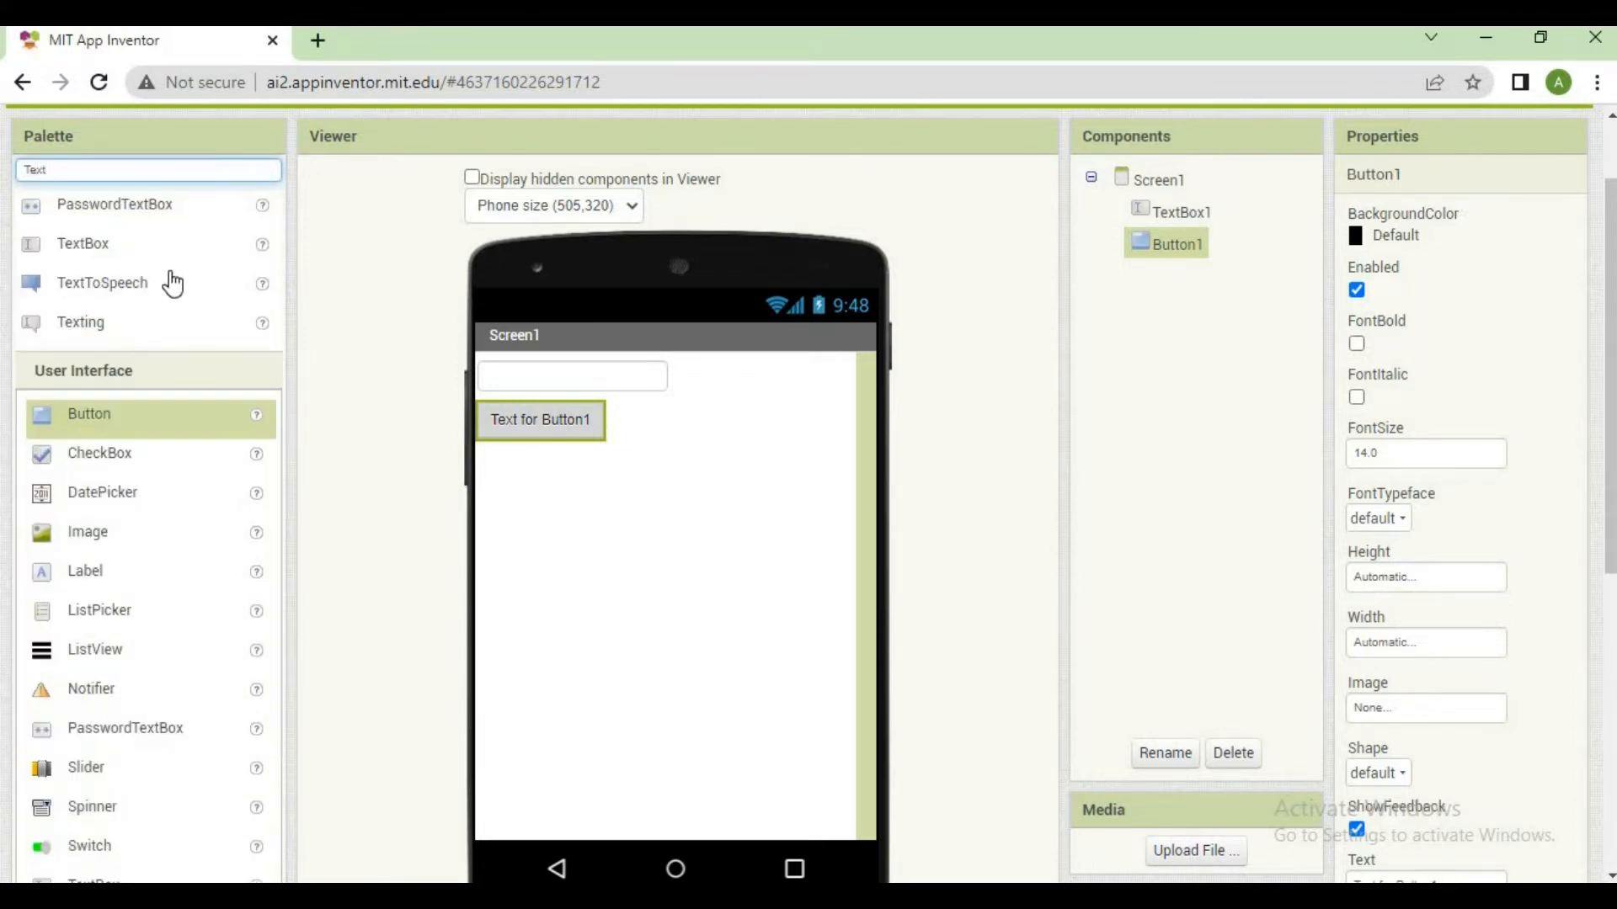
pyautogui.moveTo(172, 284); pyautogui.dragTo(564, 498)
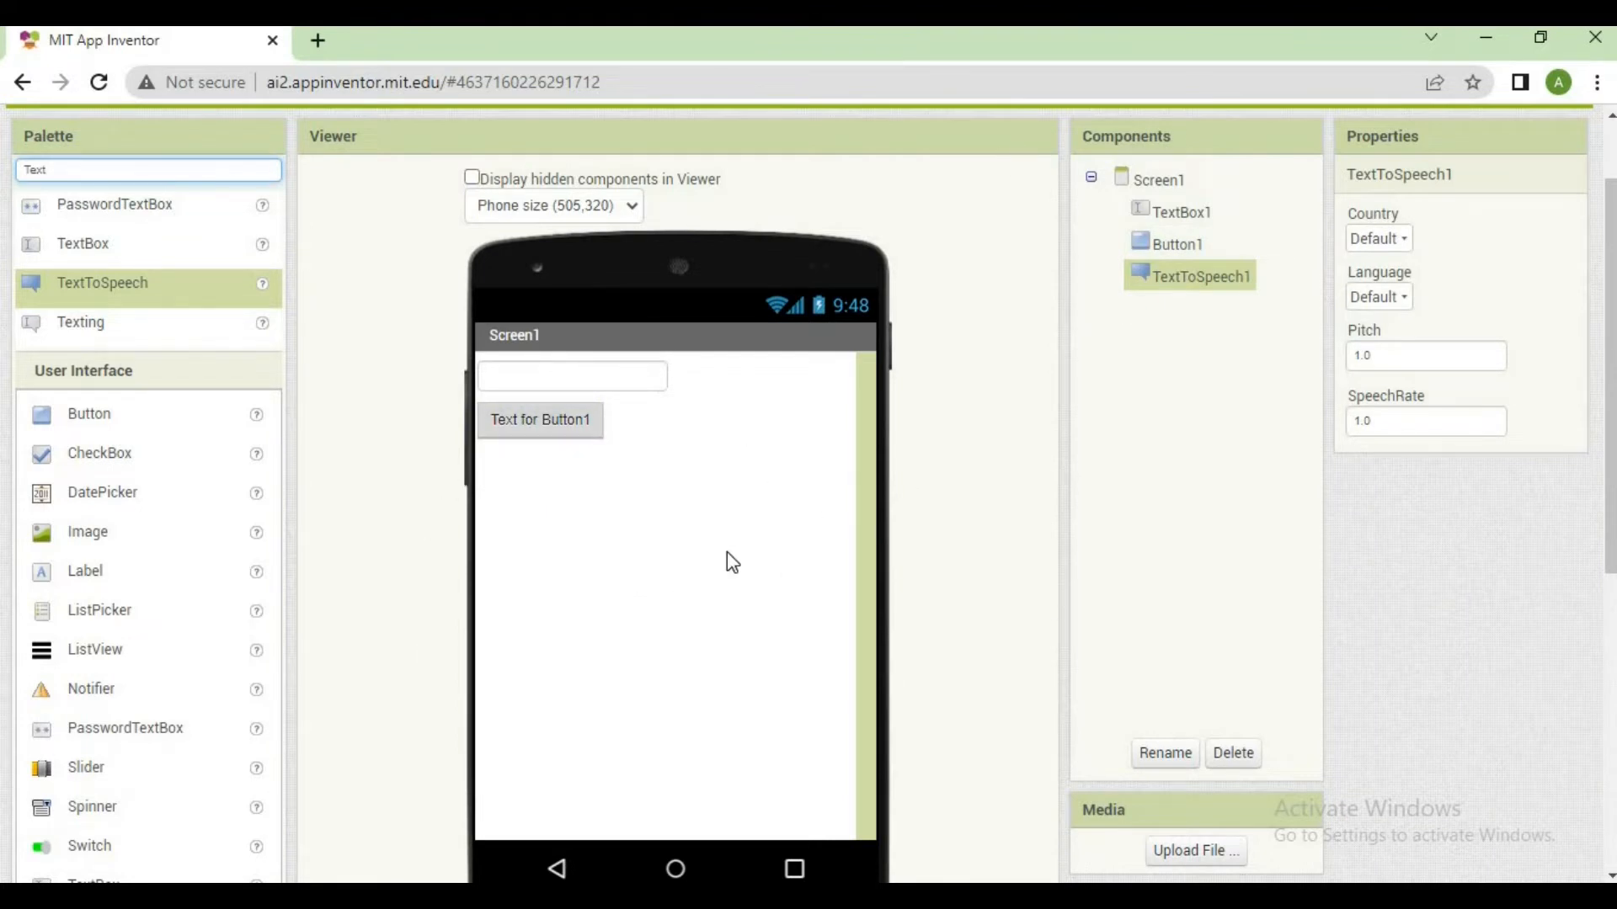
pyautogui.doubleClick(249, 165)
pyautogui.press('BackSpace')
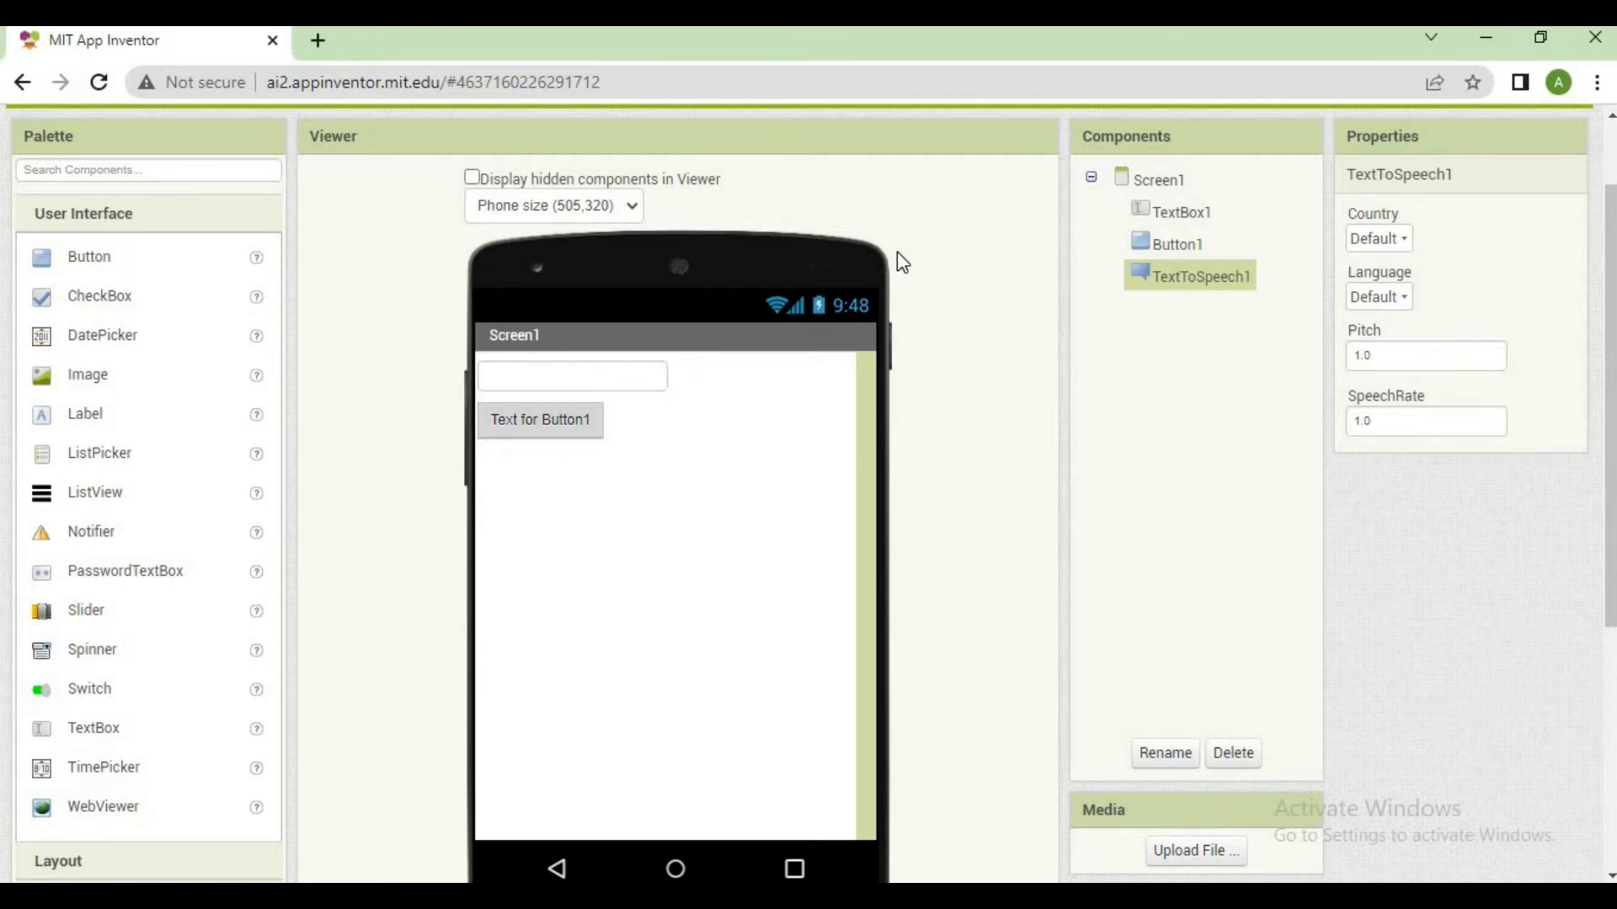
# Set the text shown on Button1 to "Speak"
pyautogui.click(627, 383)
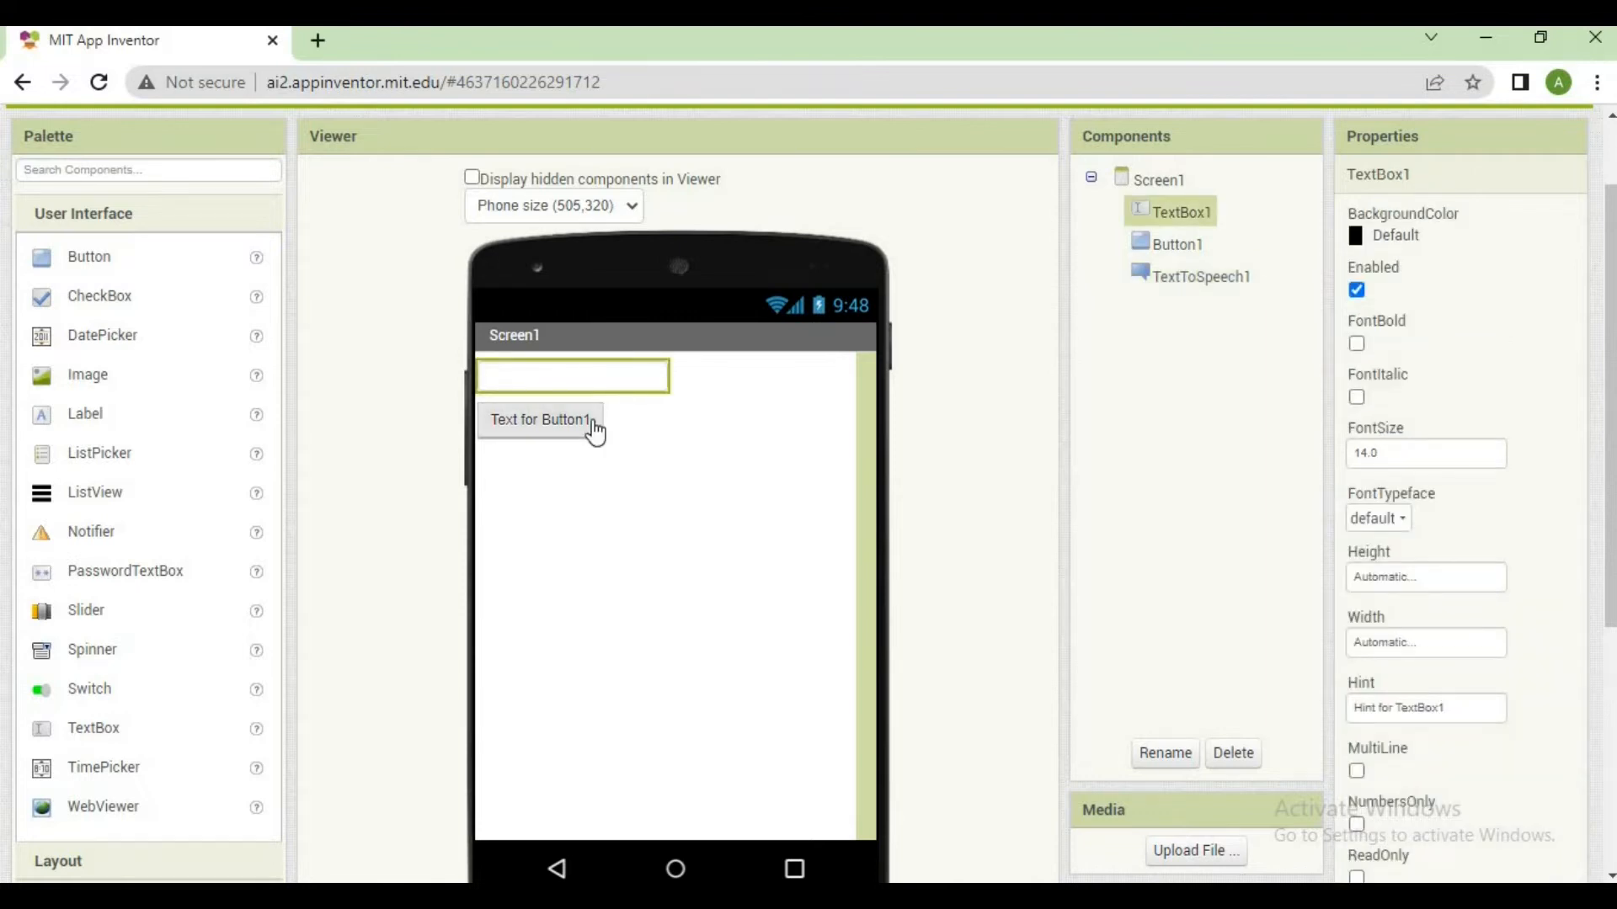
pyautogui.click(591, 427)
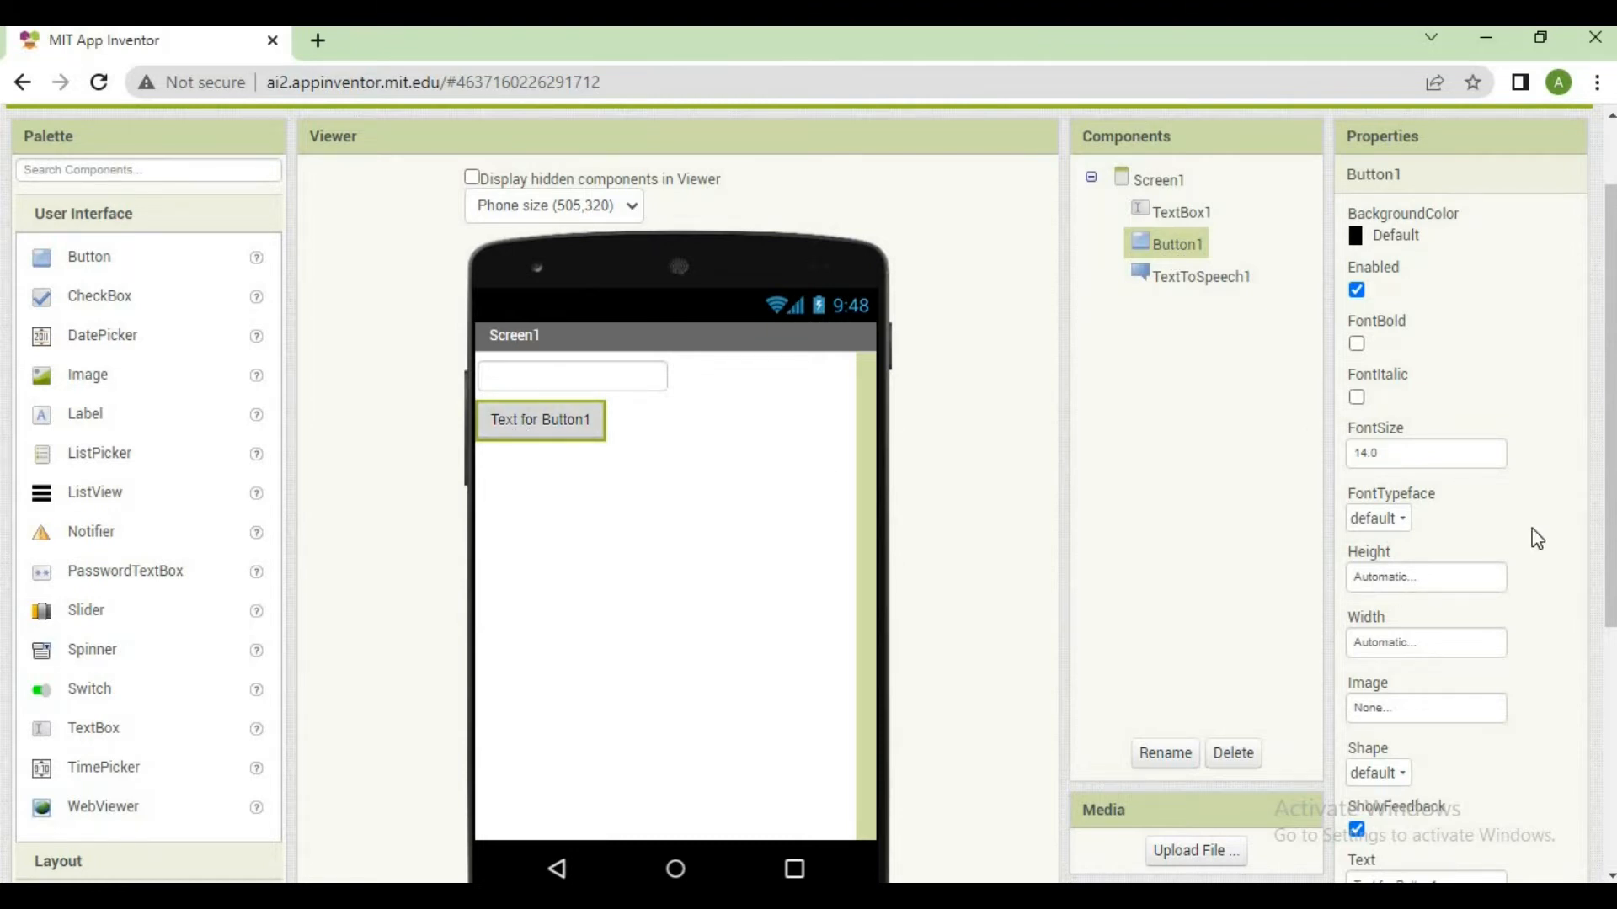
pyautogui.scroll(-2, 1608, 571)
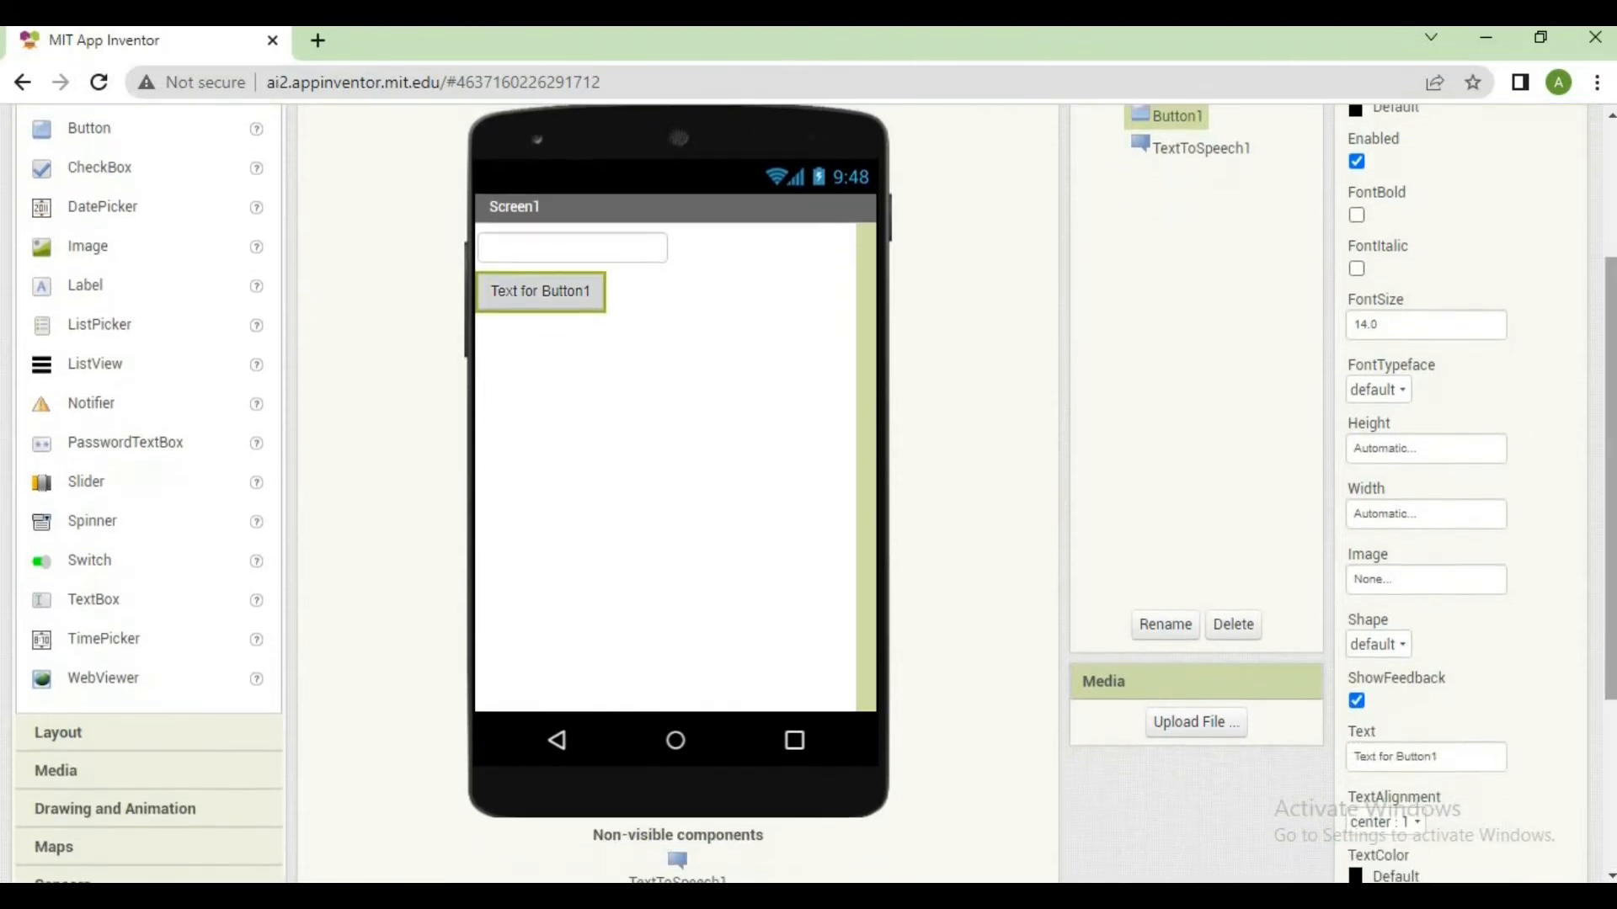
pyautogui.click(1482, 757)
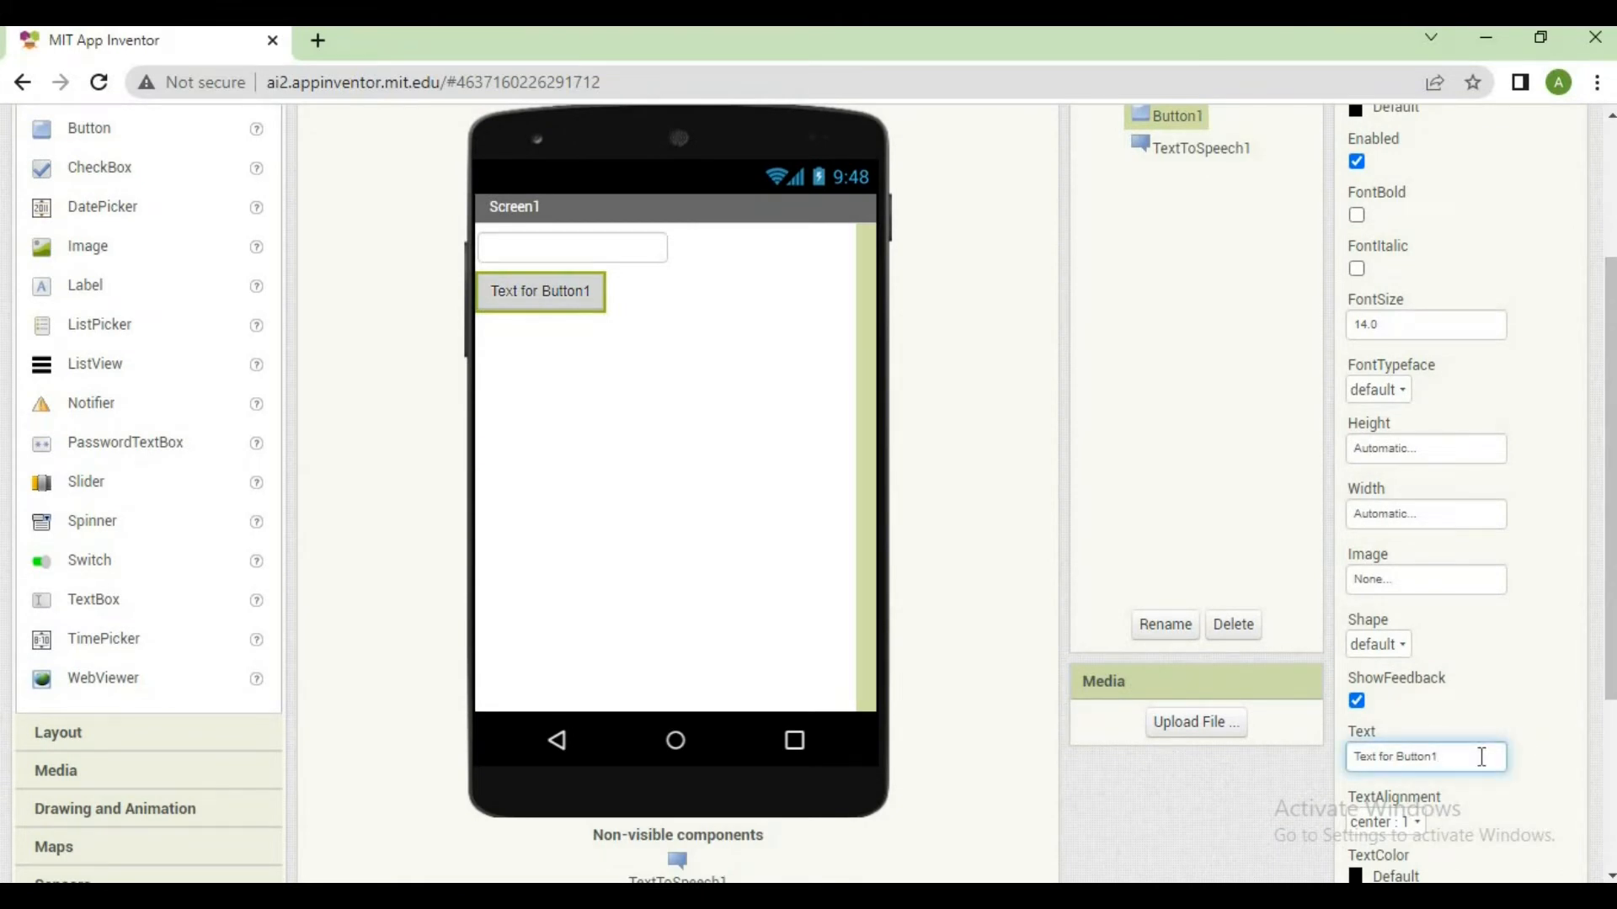
pyautogui.tripleClick(1466, 755)
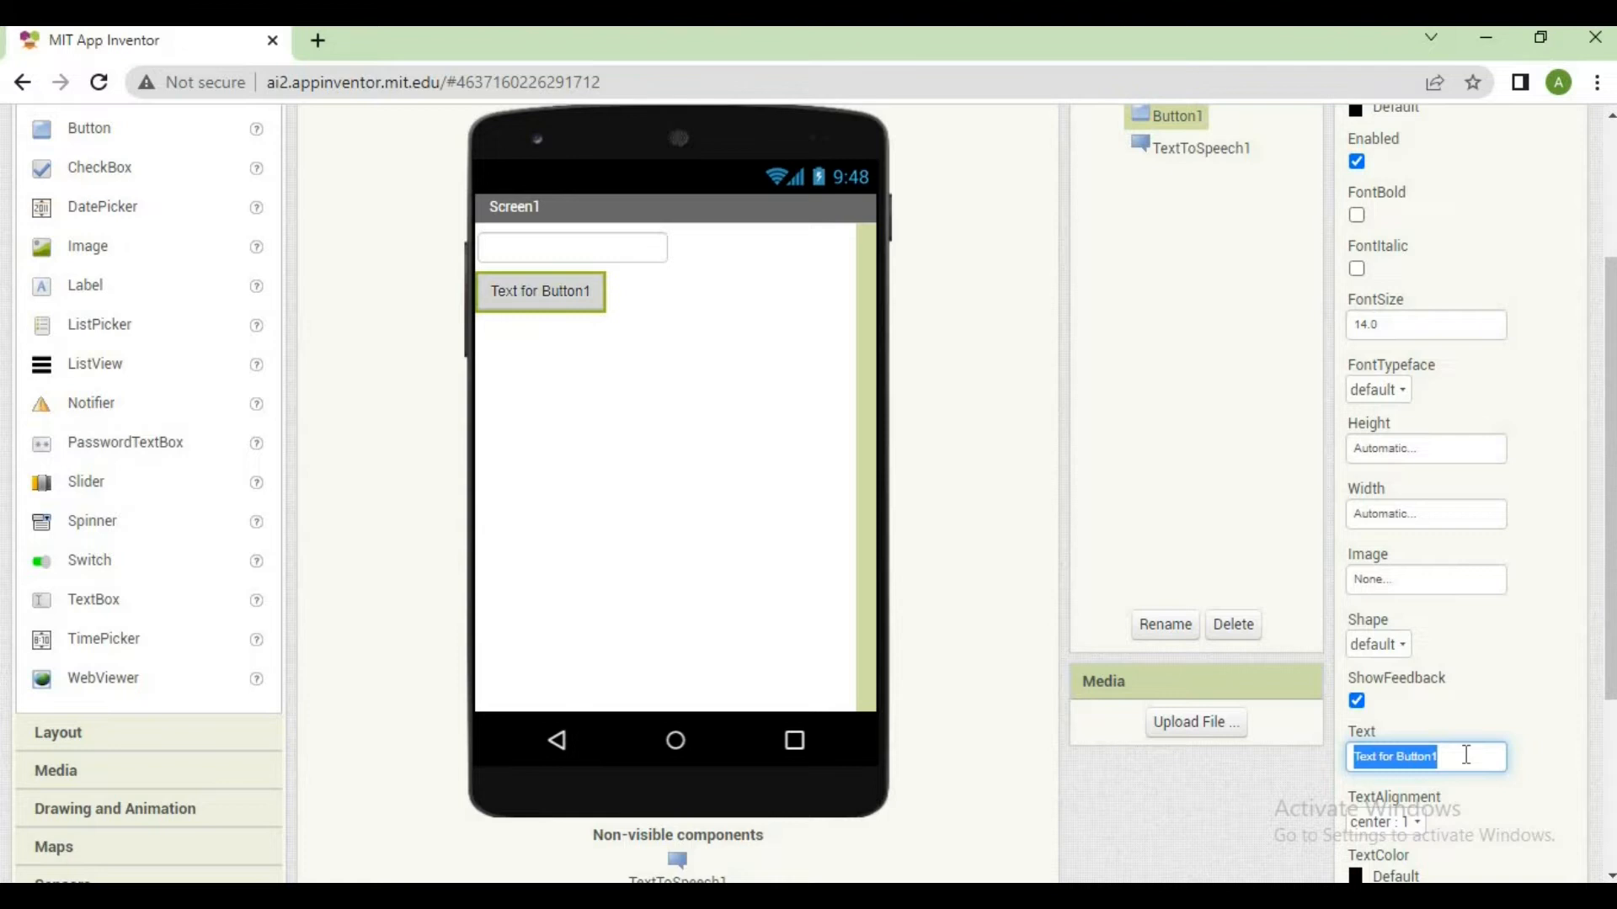
pyautogui.write('speak')
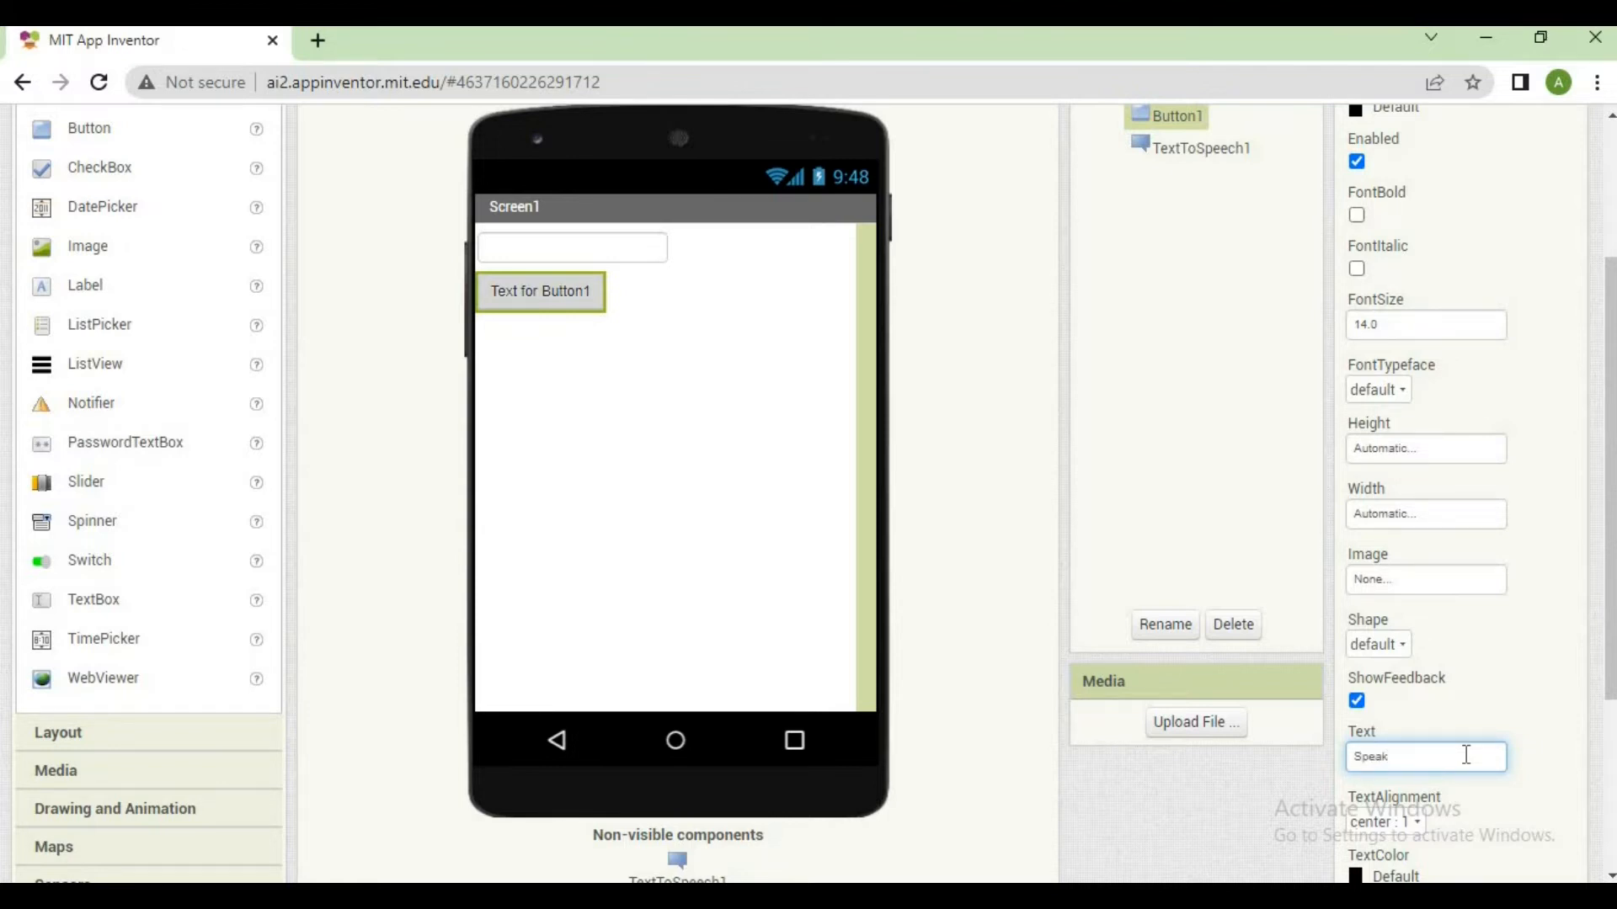
pyautogui.press('Return')
# Set the background color of Screen1 to Green
pyautogui.click(600, 363)
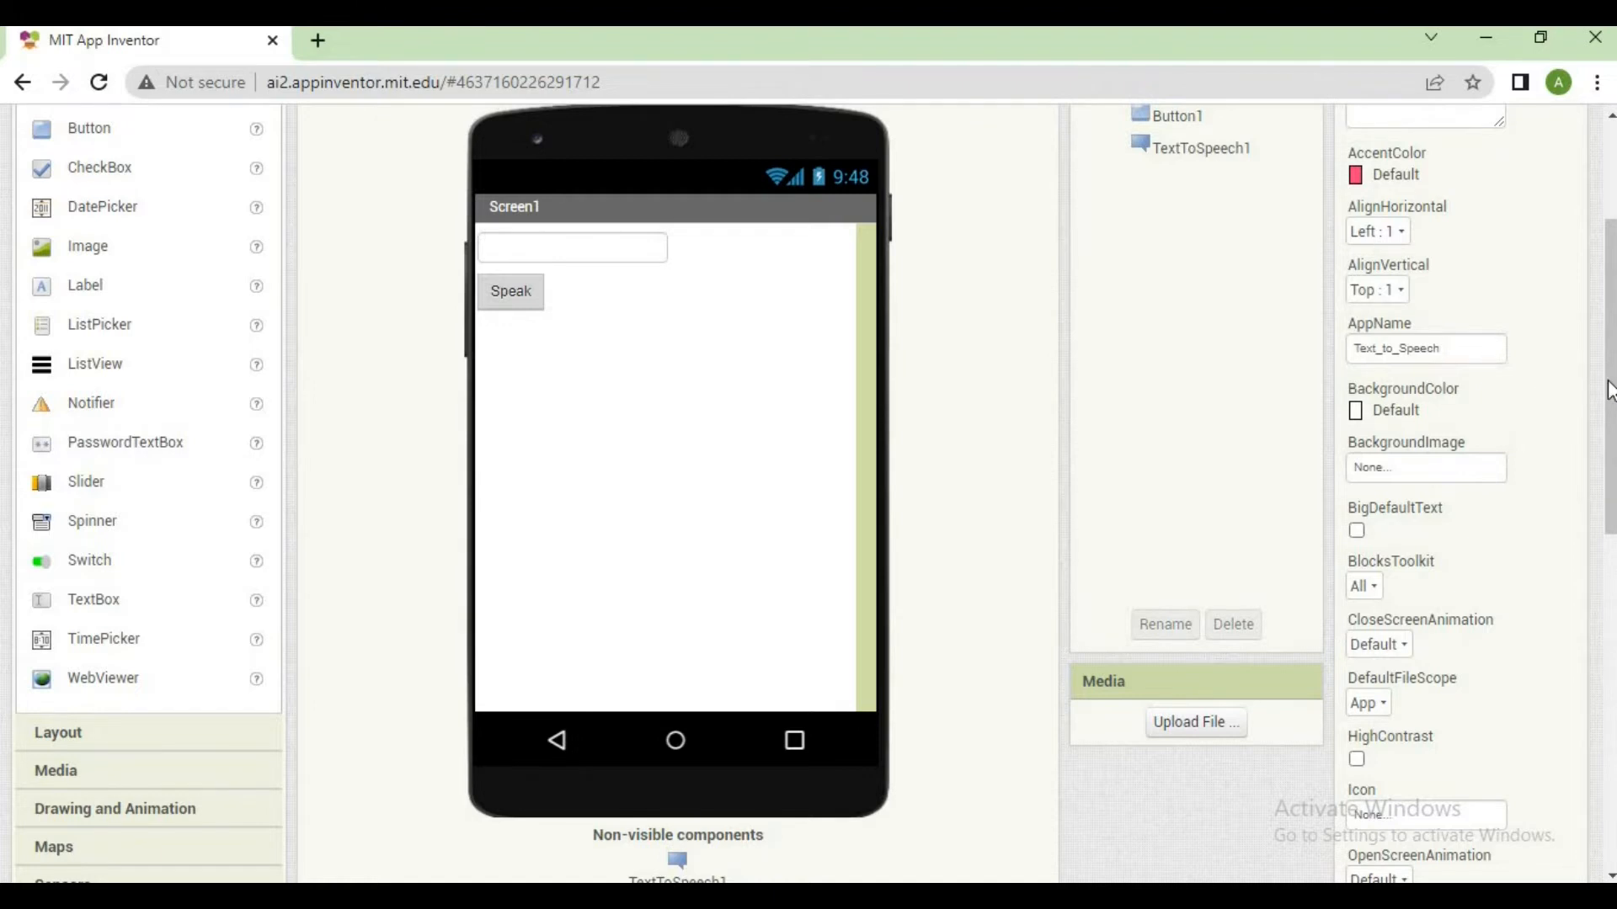
pyautogui.moveTo(1608, 390); pyautogui.dragTo(1609, 326)
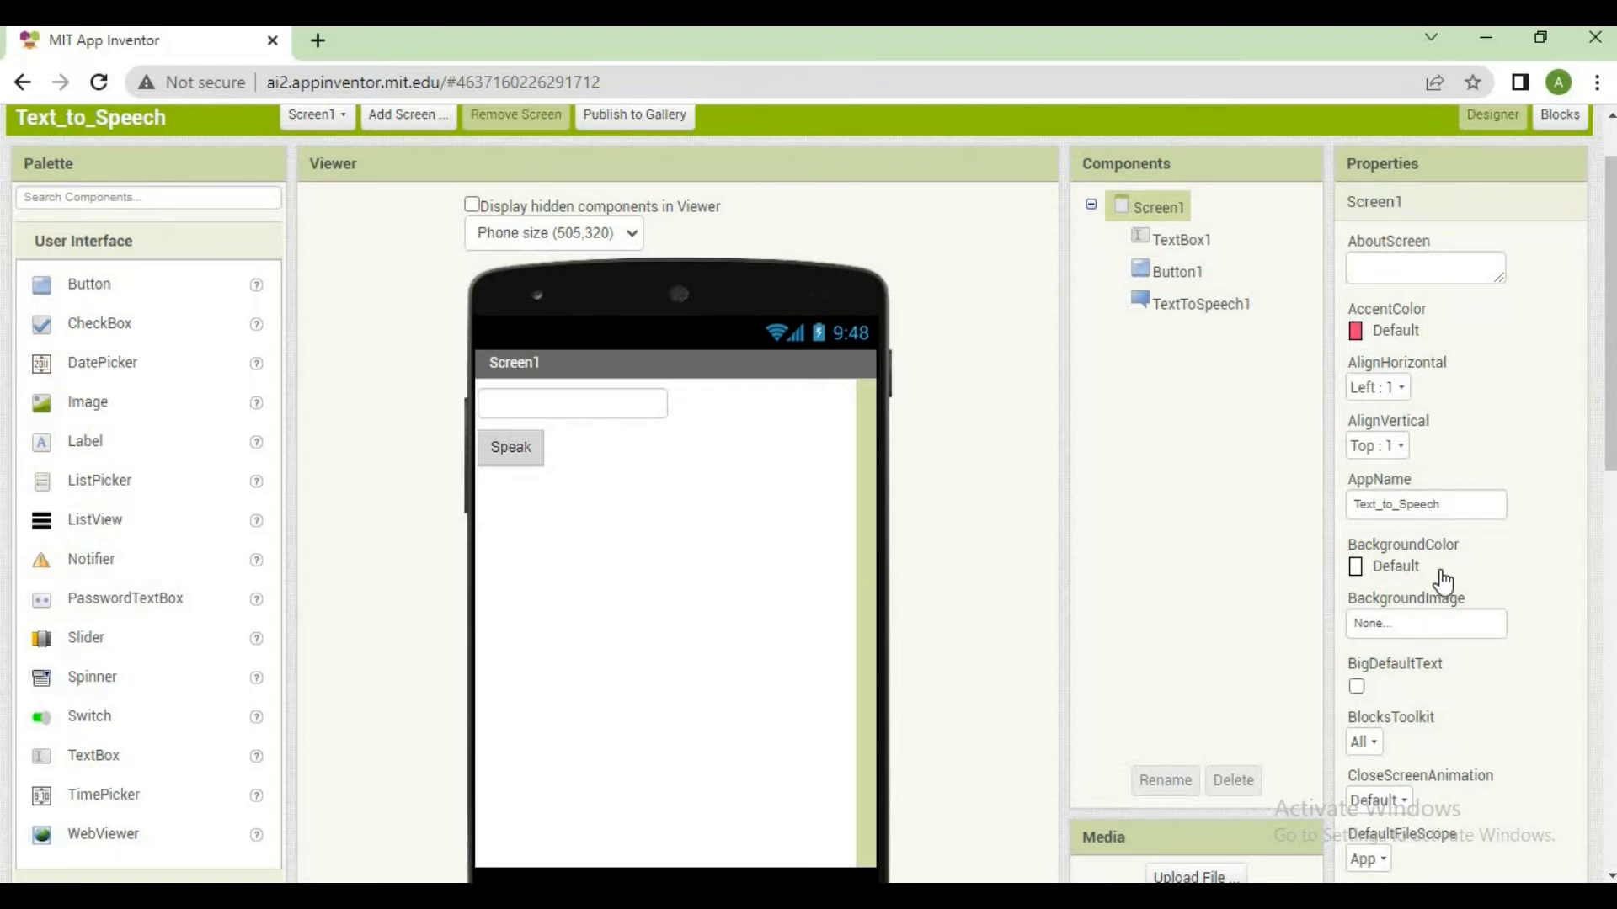
pyautogui.click(1408, 569)
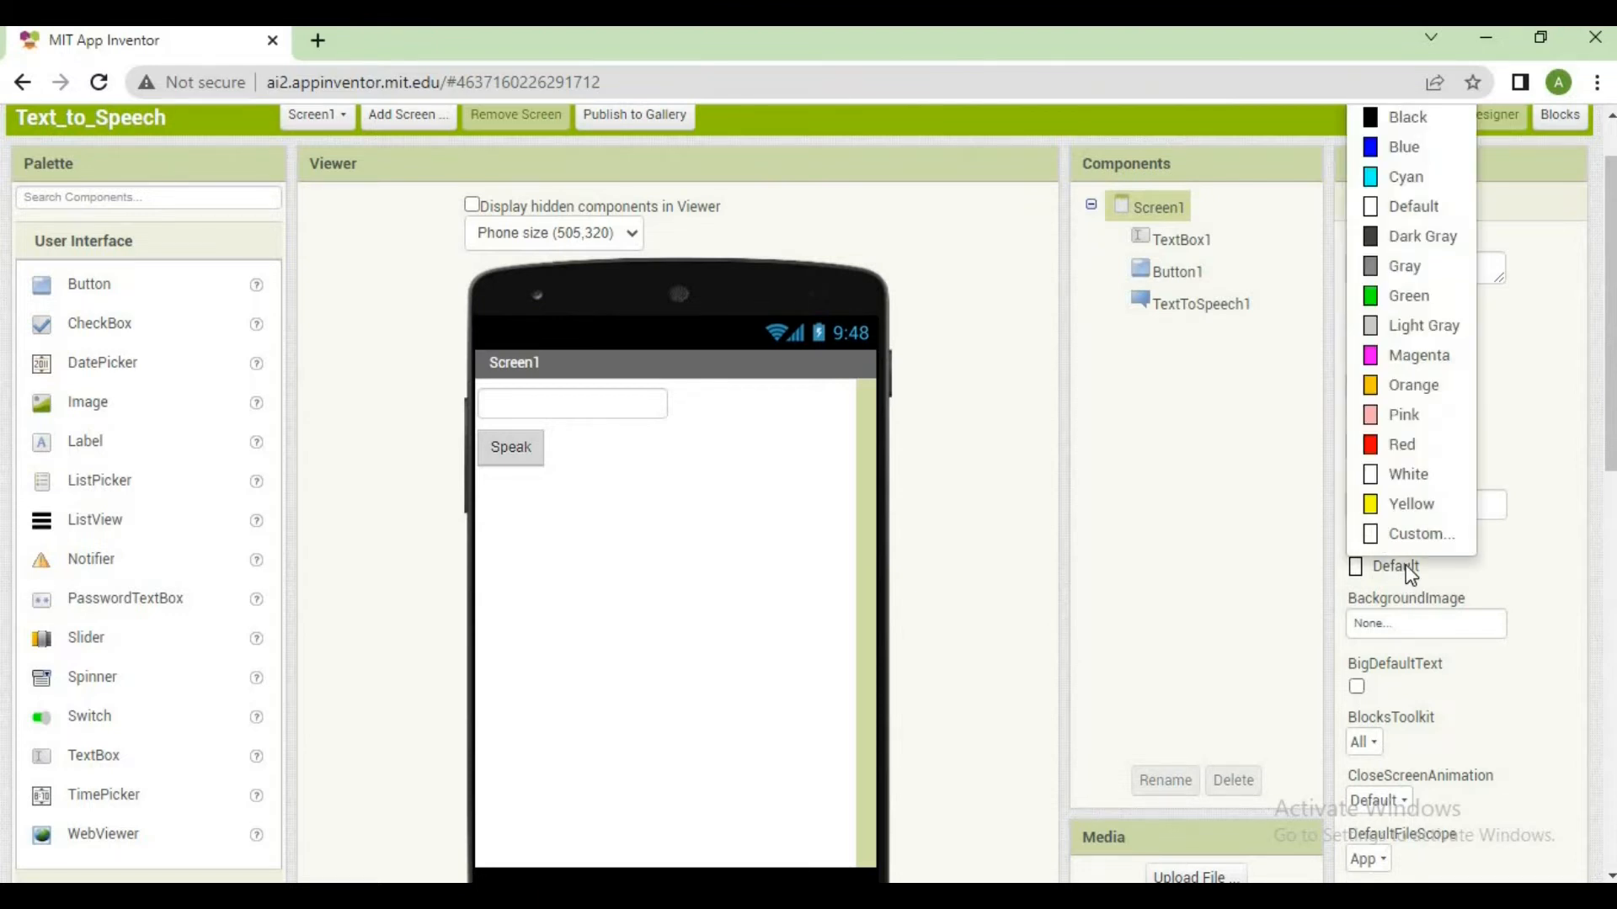
pyautogui.click(1610, 327)
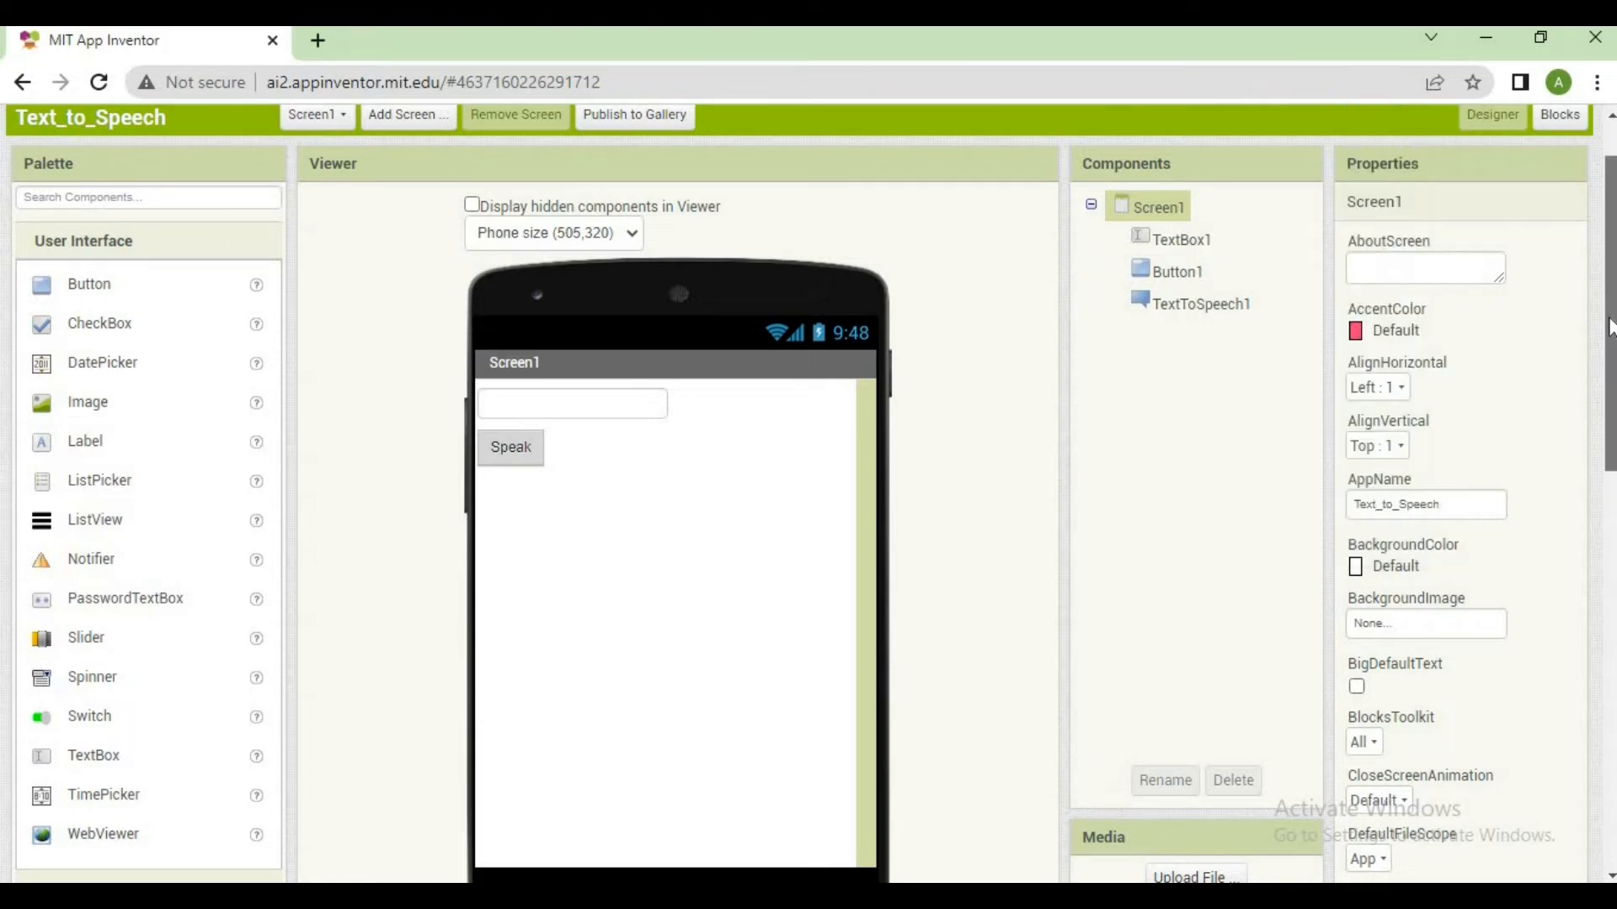
pyautogui.scroll(1, 1610, 327)
pyautogui.click(1419, 653)
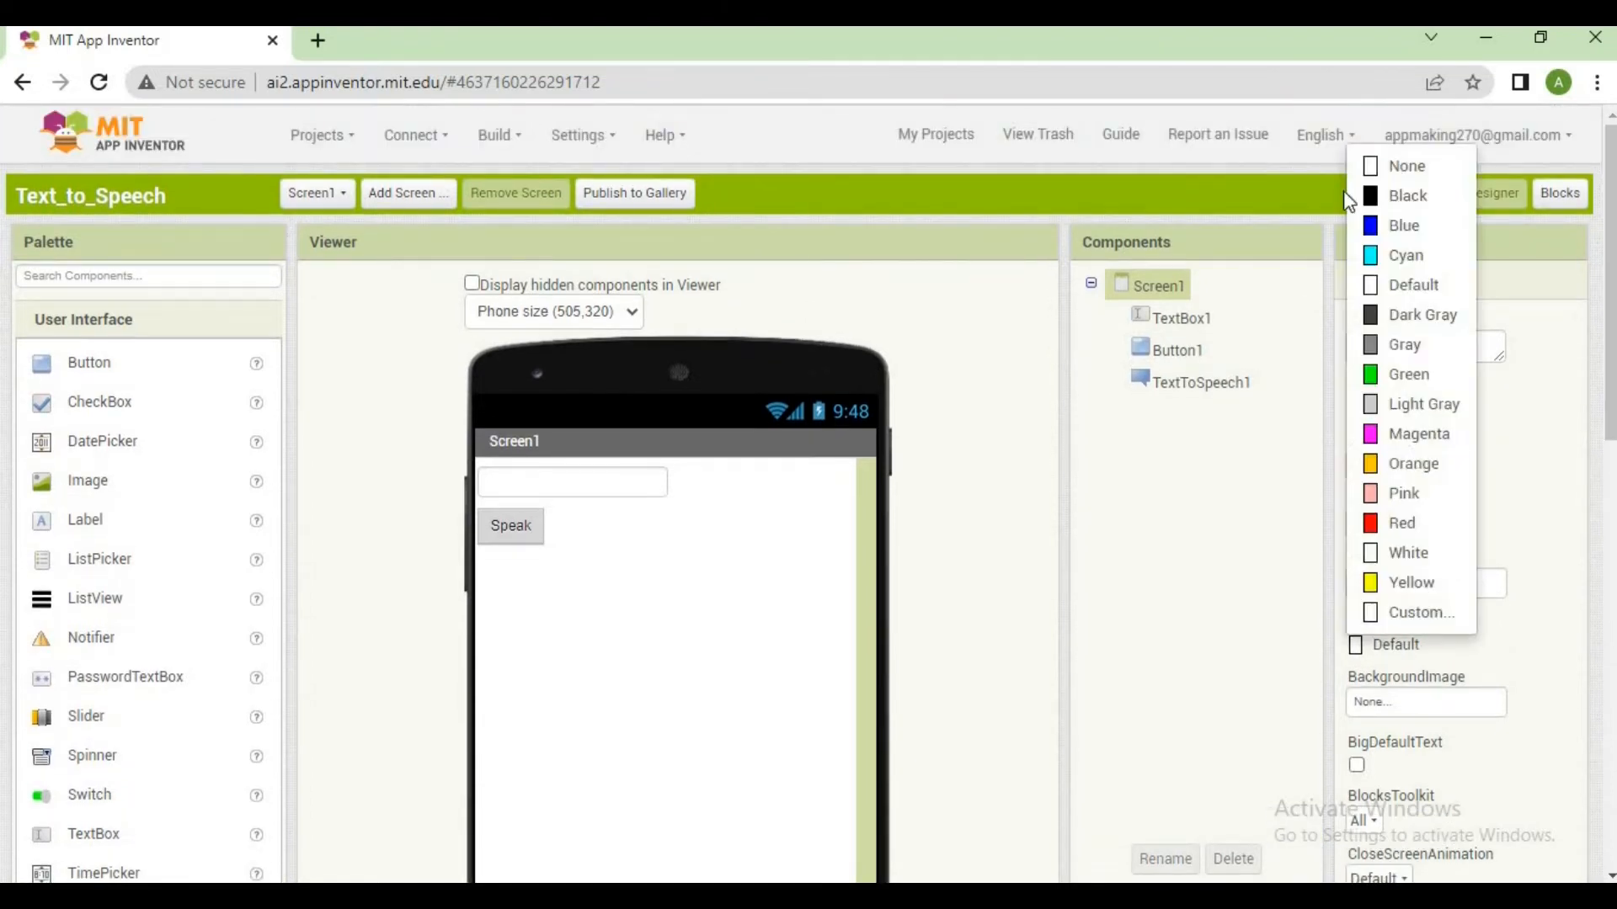
pyautogui.click(1399, 615)
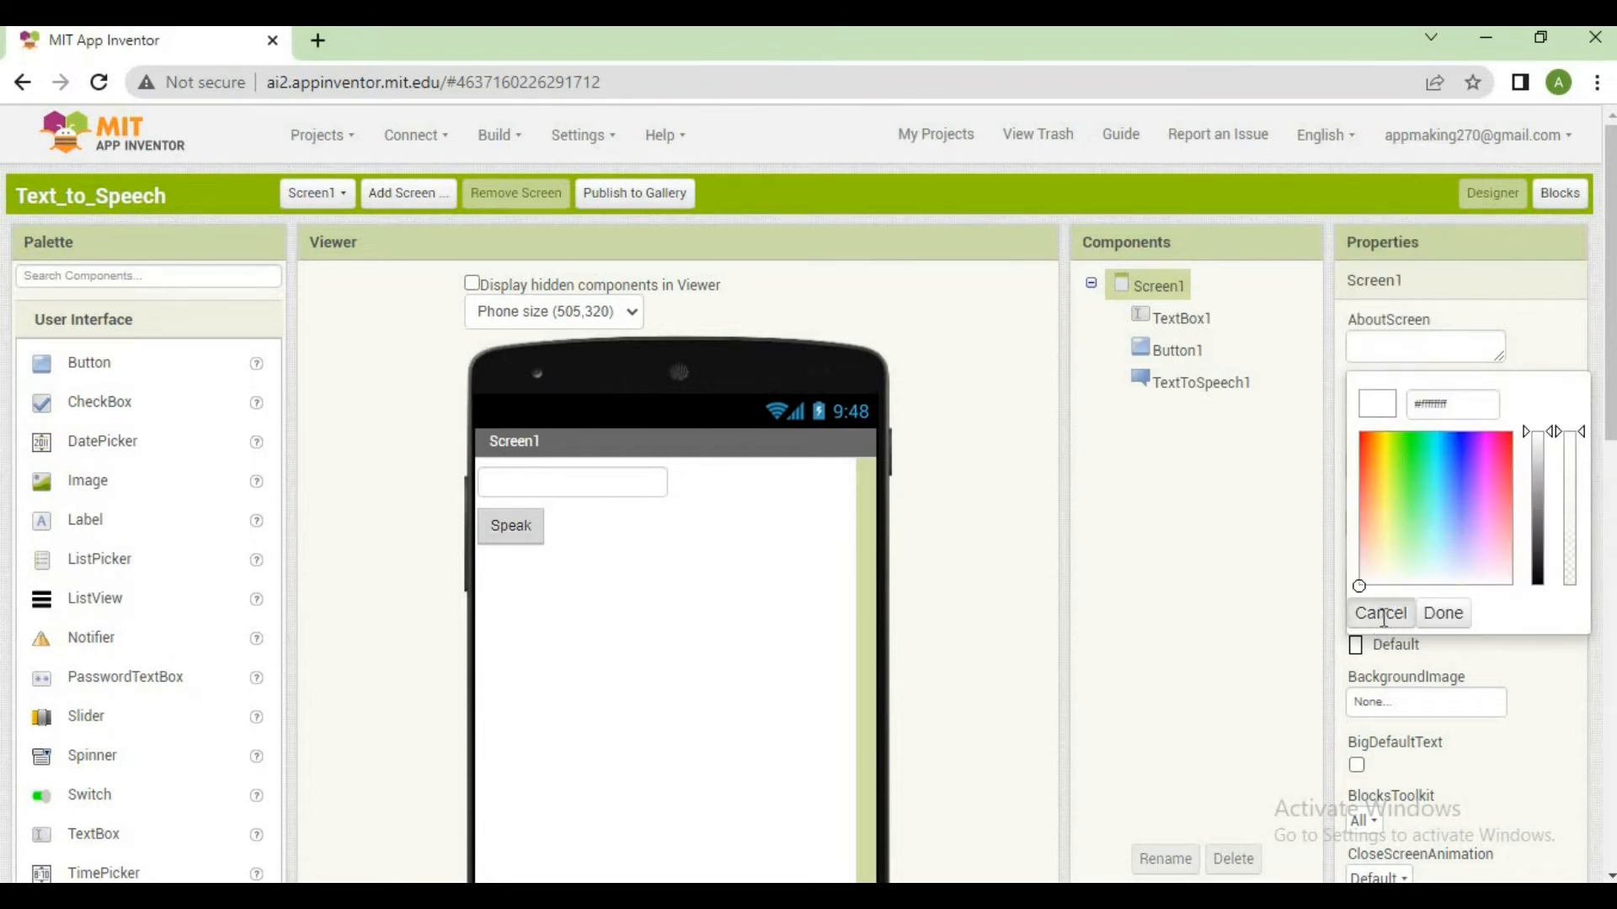
pyautogui.click(1381, 614)
pyautogui.click(1356, 648)
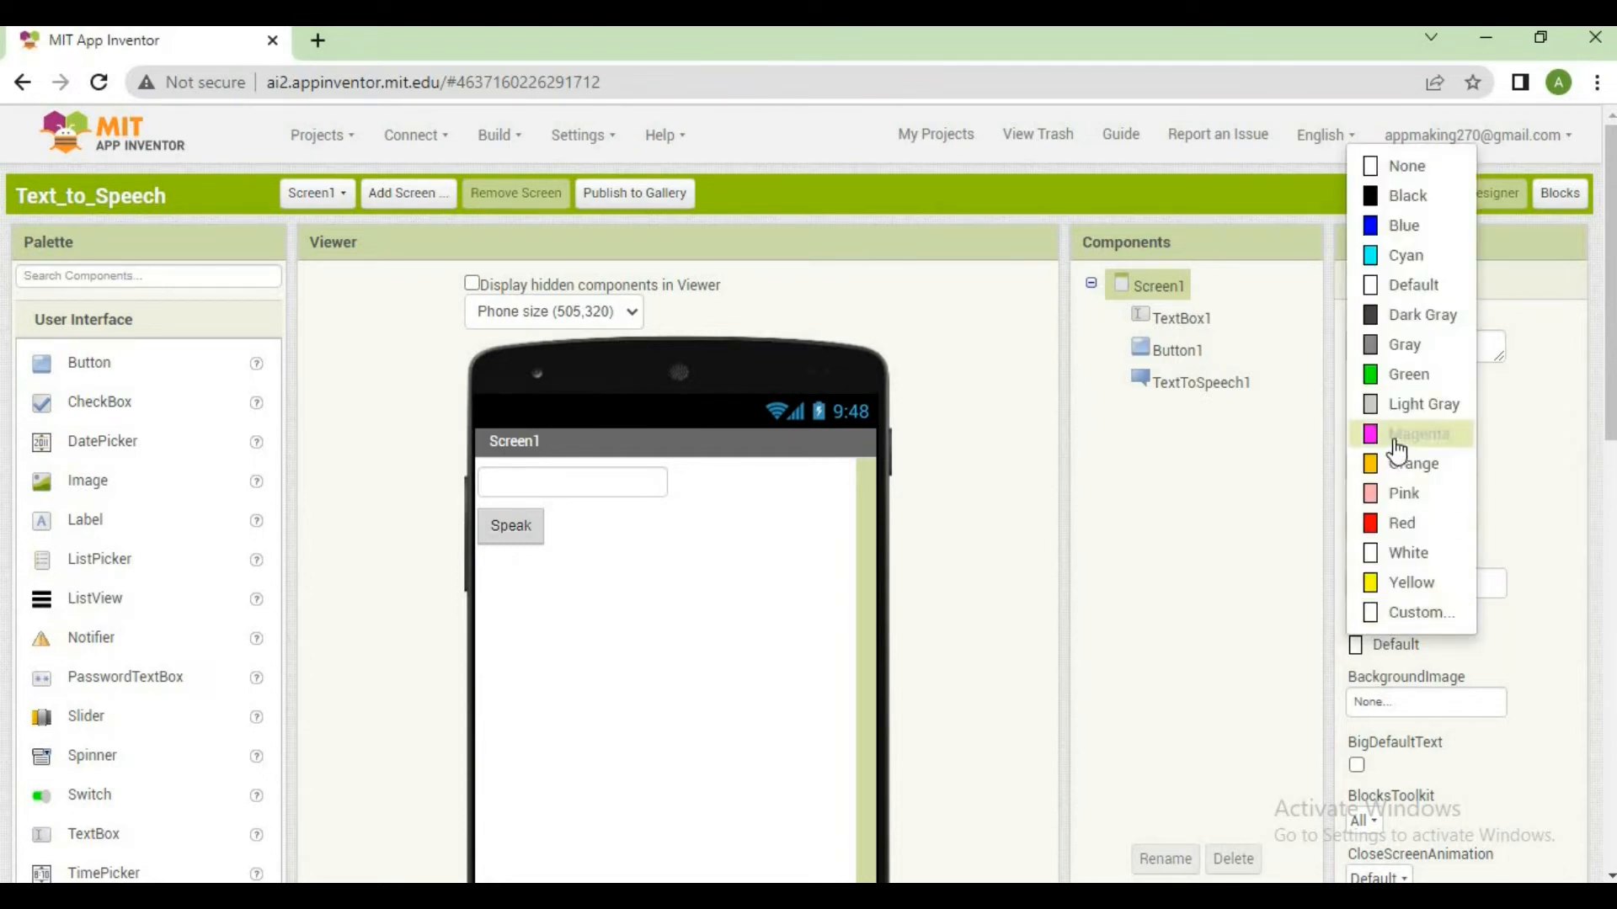
pyautogui.click(1404, 374)
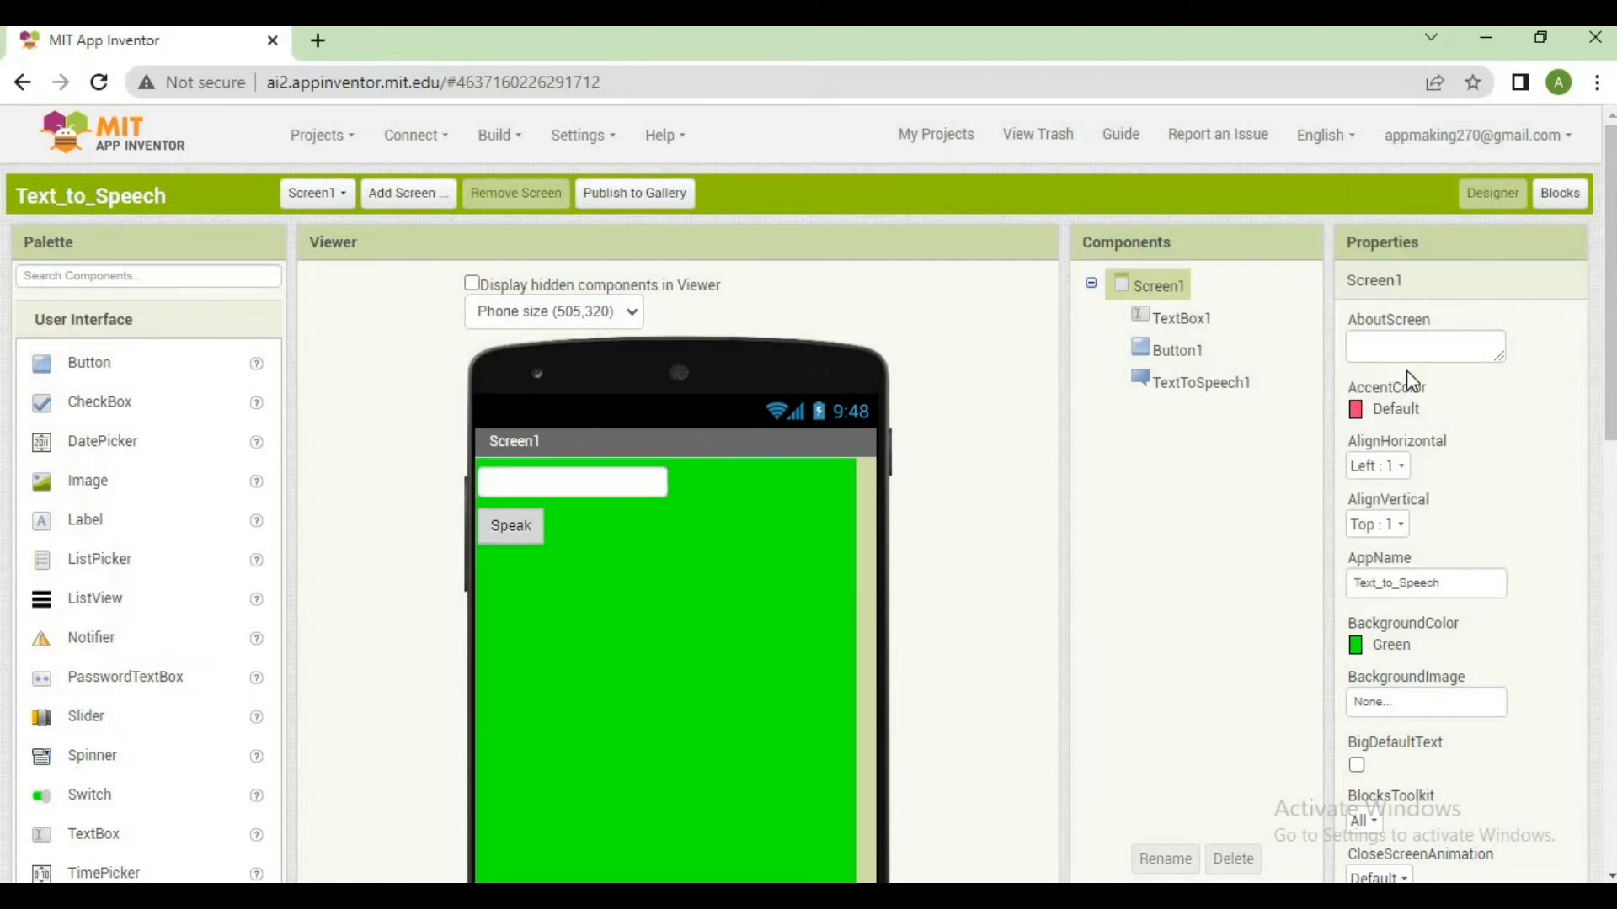
# Change the background color of Screen1 to Cyan and keep Screen1 selected
pyautogui.click(1385, 646)
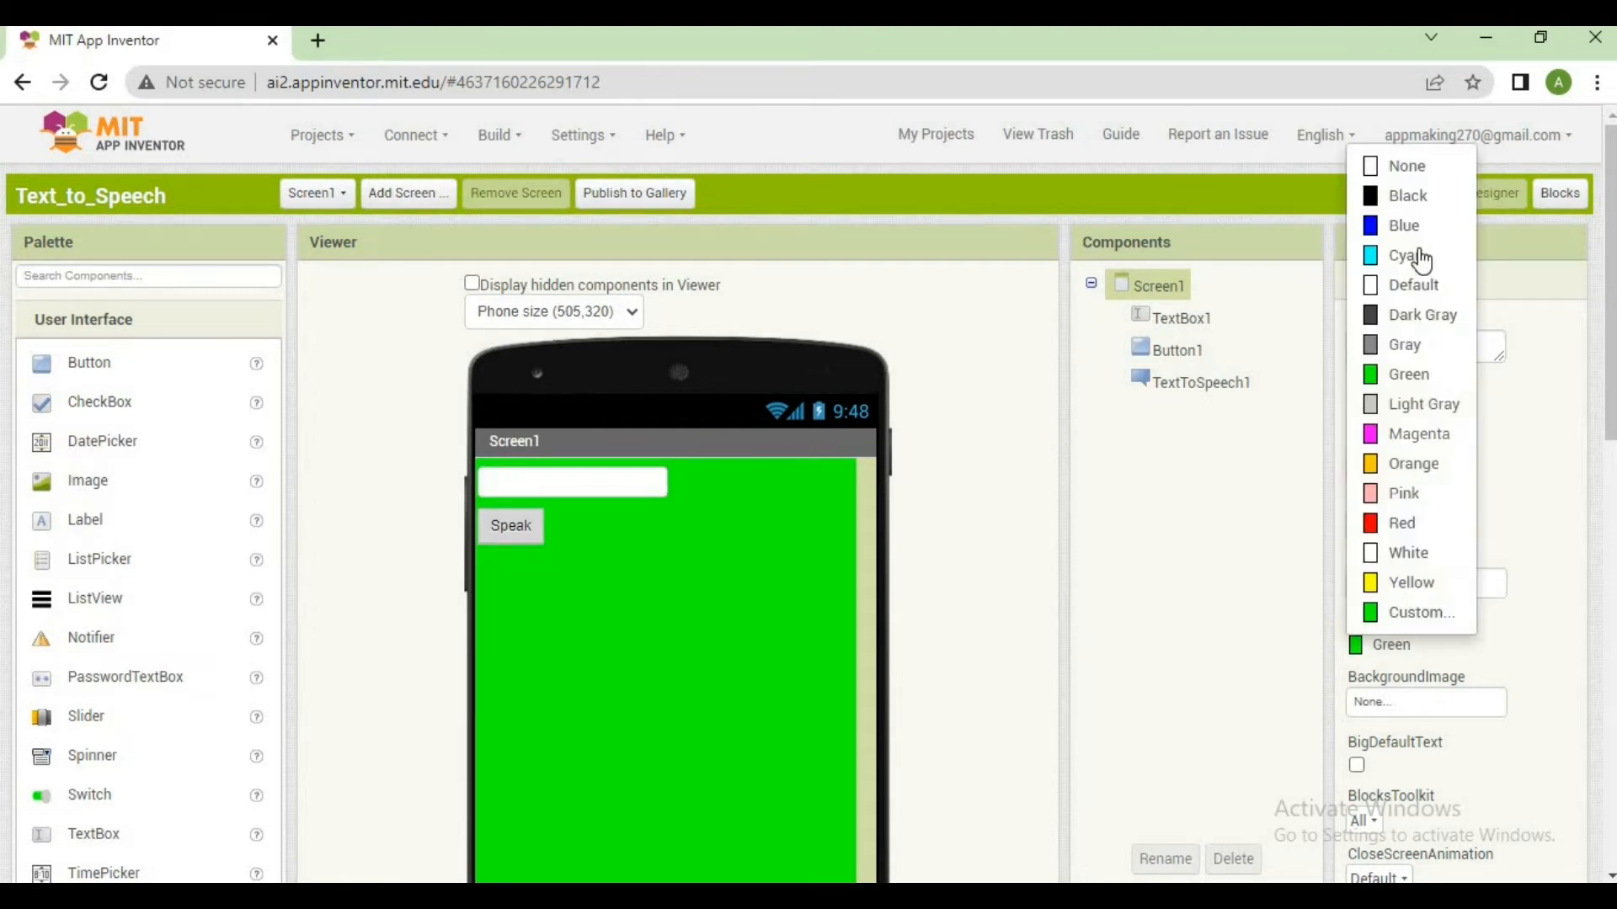
pyautogui.click(1419, 256)
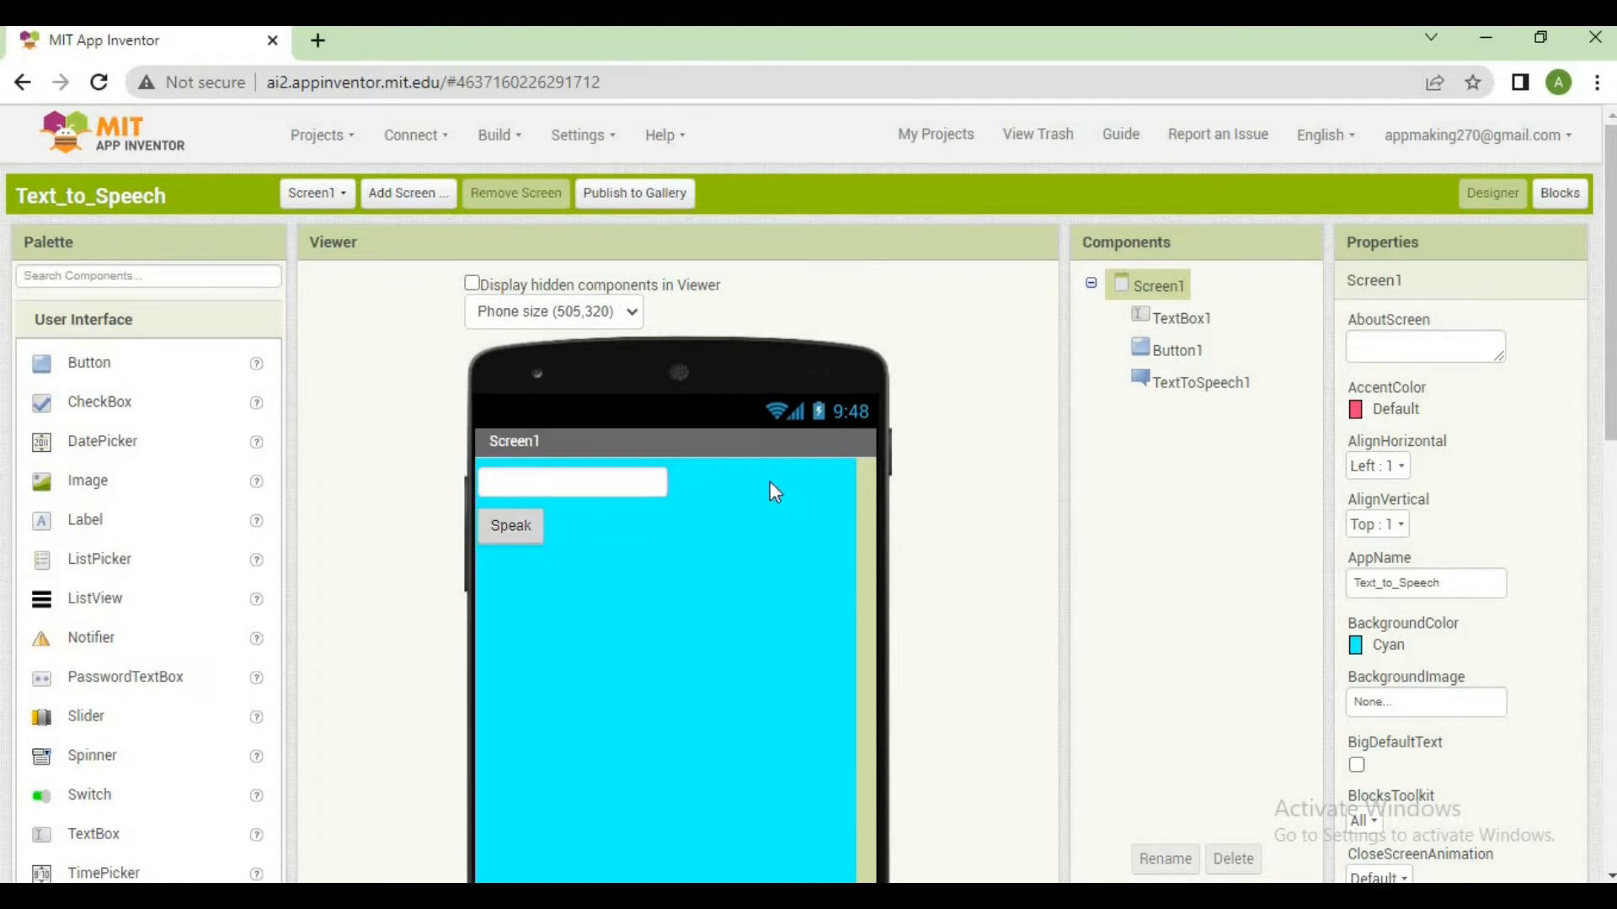
pyautogui.click(600, 489)
pyautogui.click(689, 682)
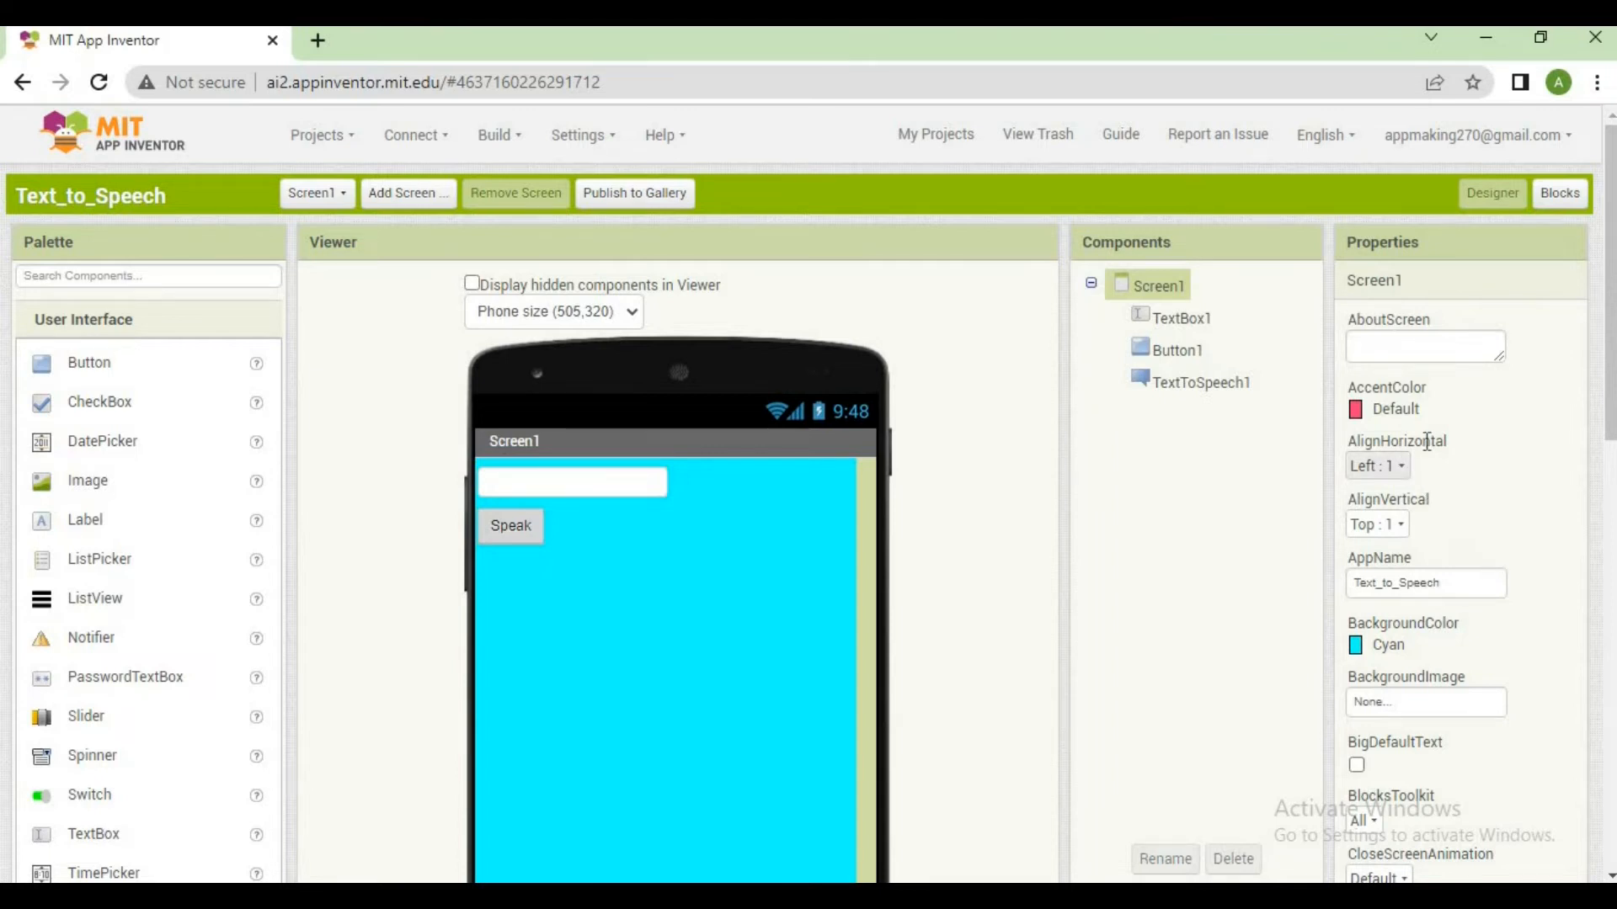
# Set Screen1's horizontal alignment to Center : 3 and its vertical alignment to Center : 2
pyautogui.click(1396, 468)
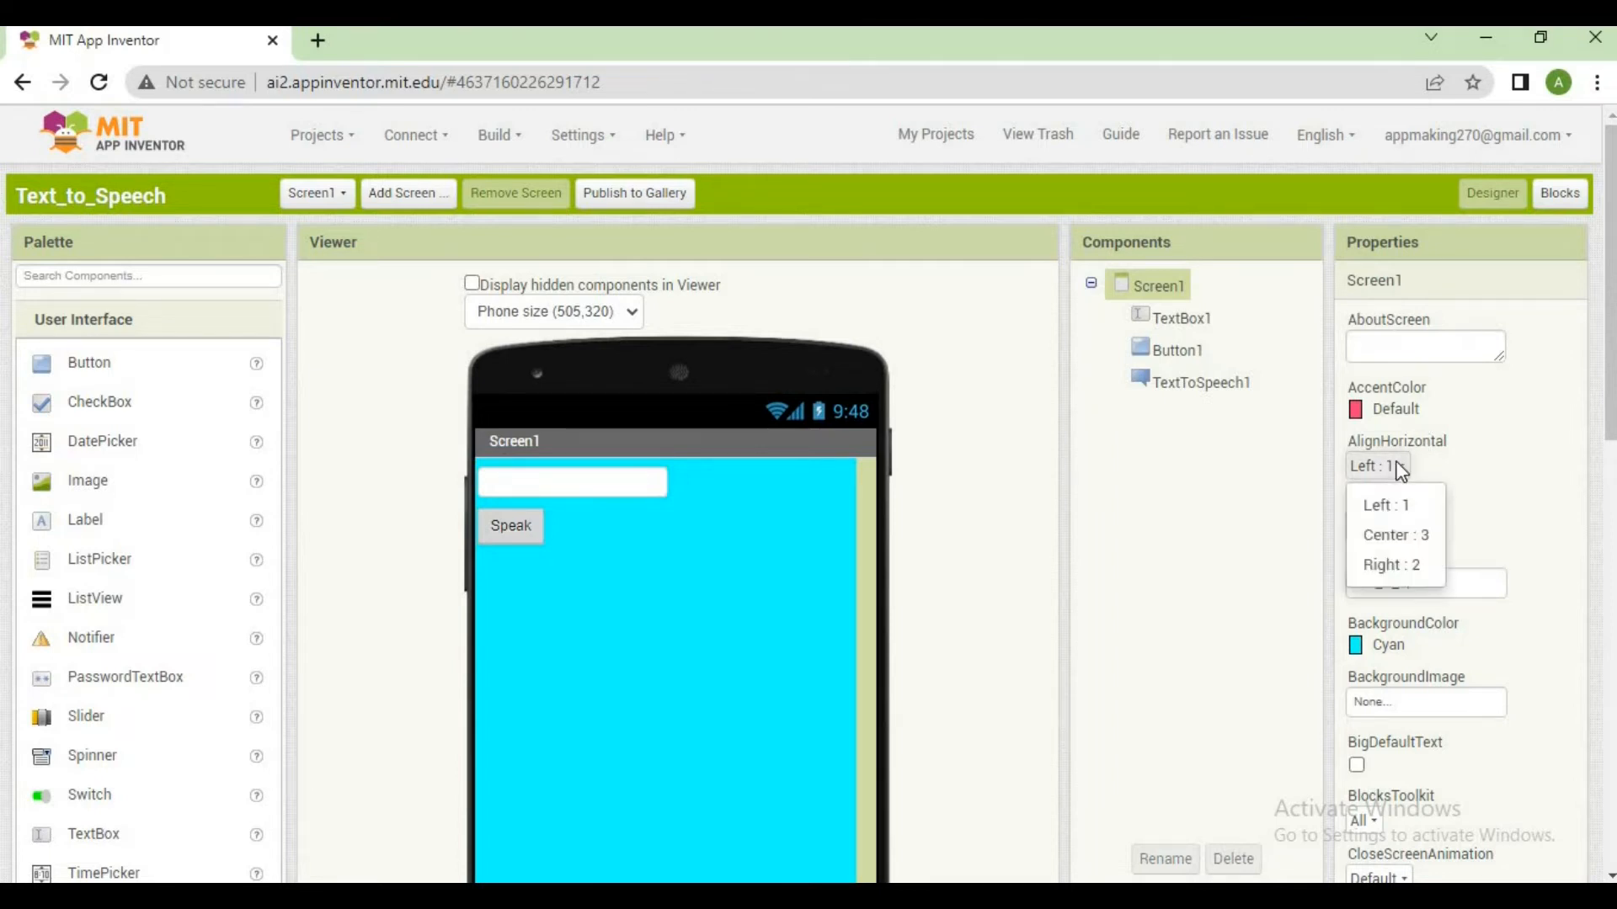
pyautogui.click(1403, 537)
pyautogui.click(1389, 526)
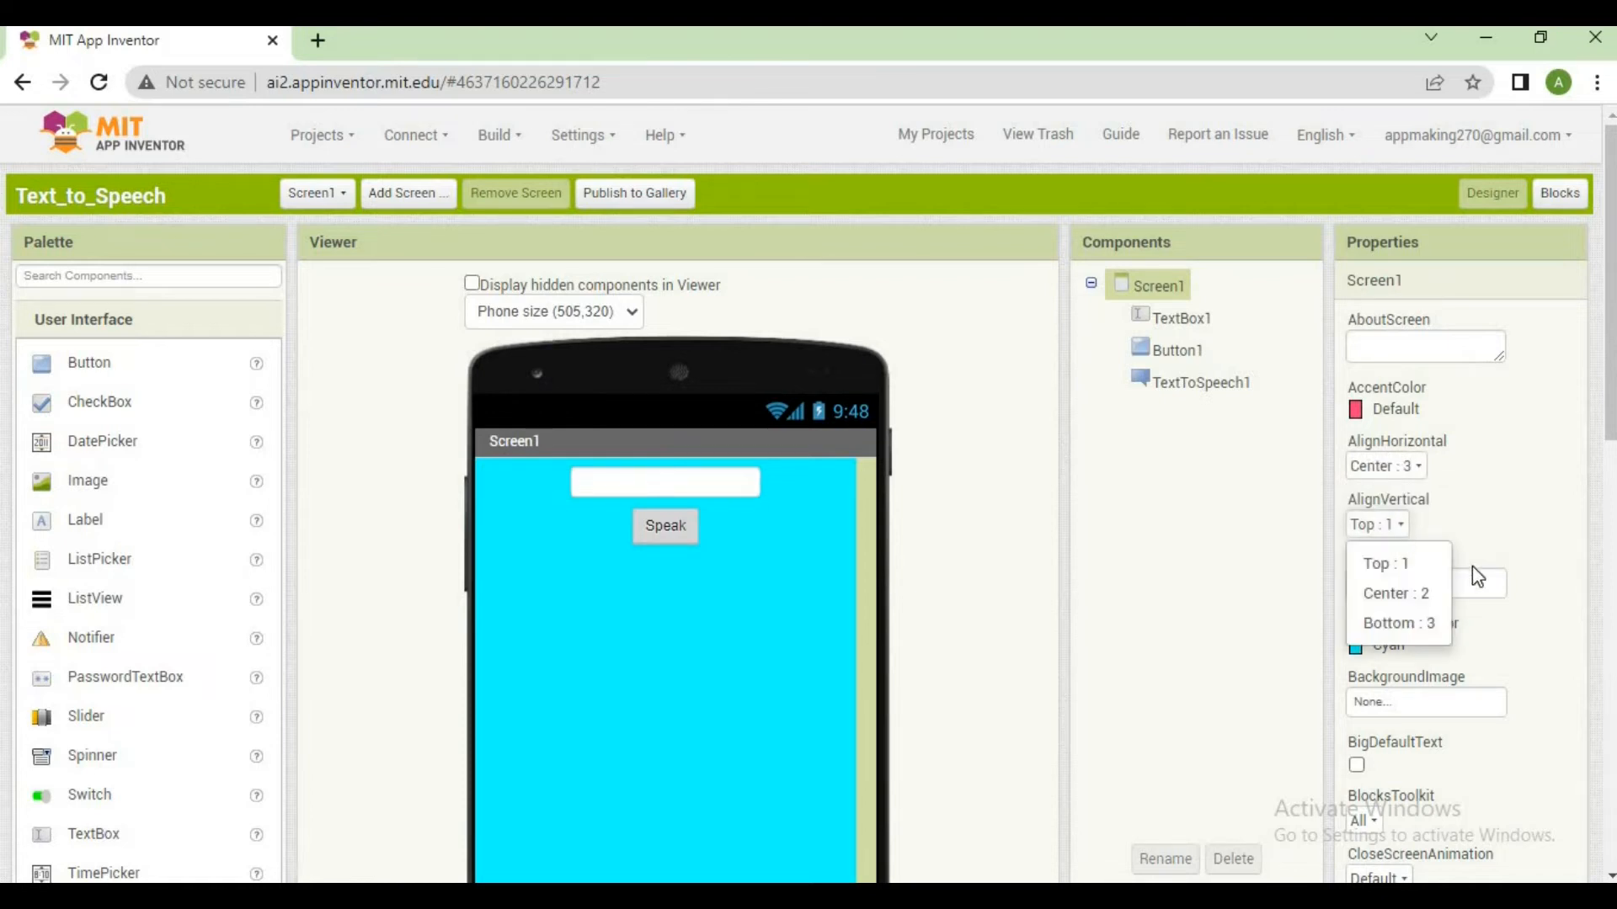
pyautogui.click(1437, 595)
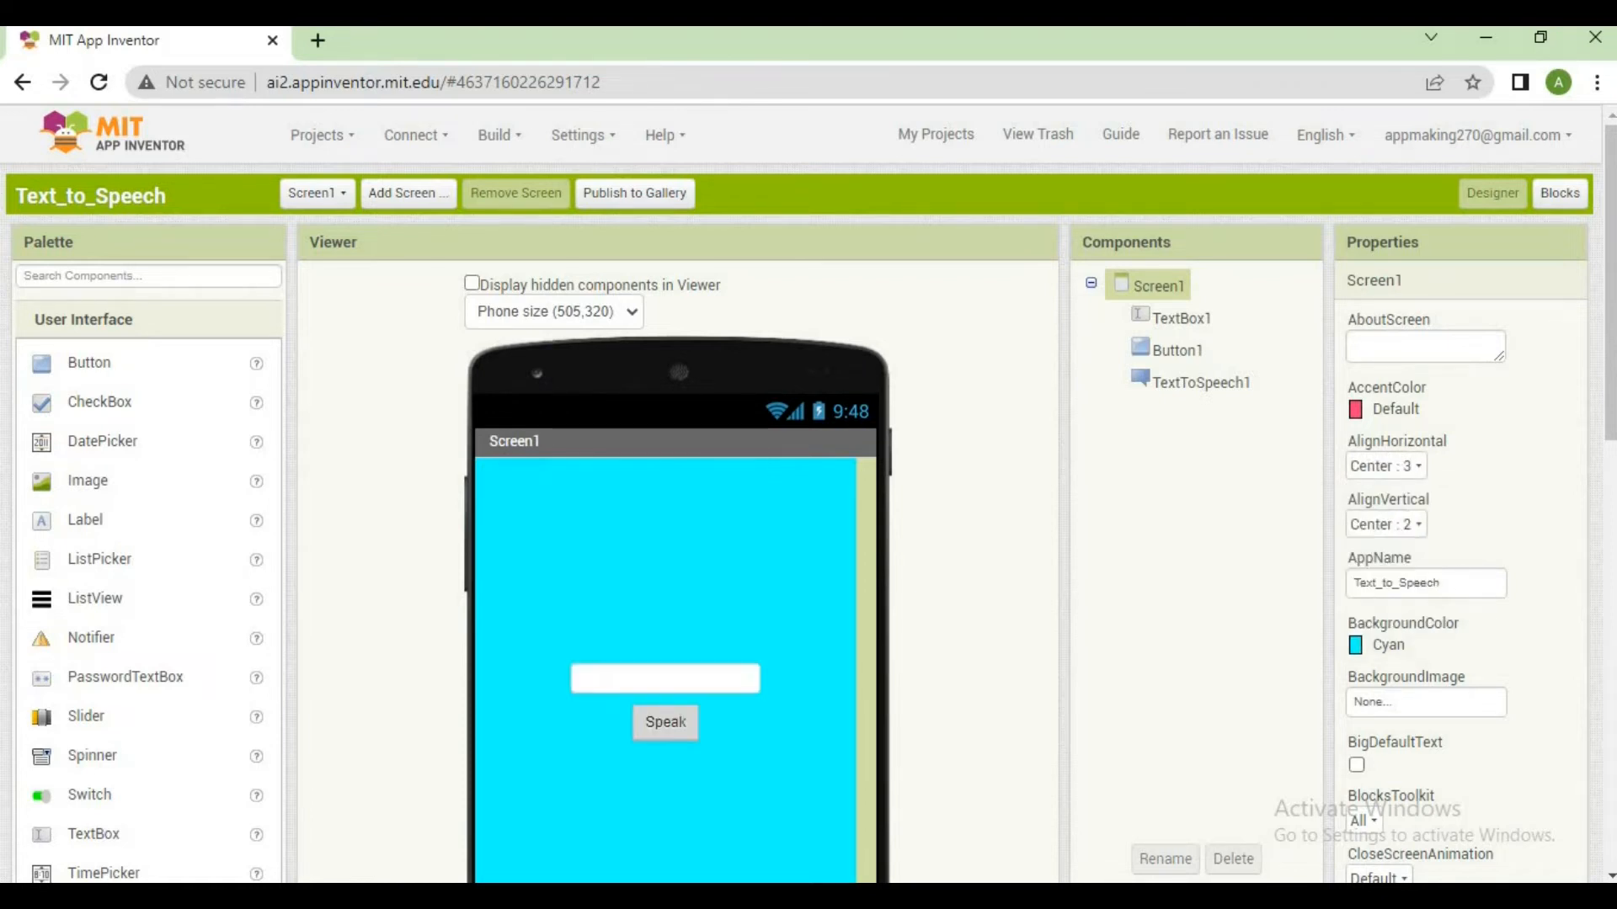
# Replace the hint of TextBox1 with "Enter Your Text Here"
pyautogui.scroll(-2, 1610, 394)
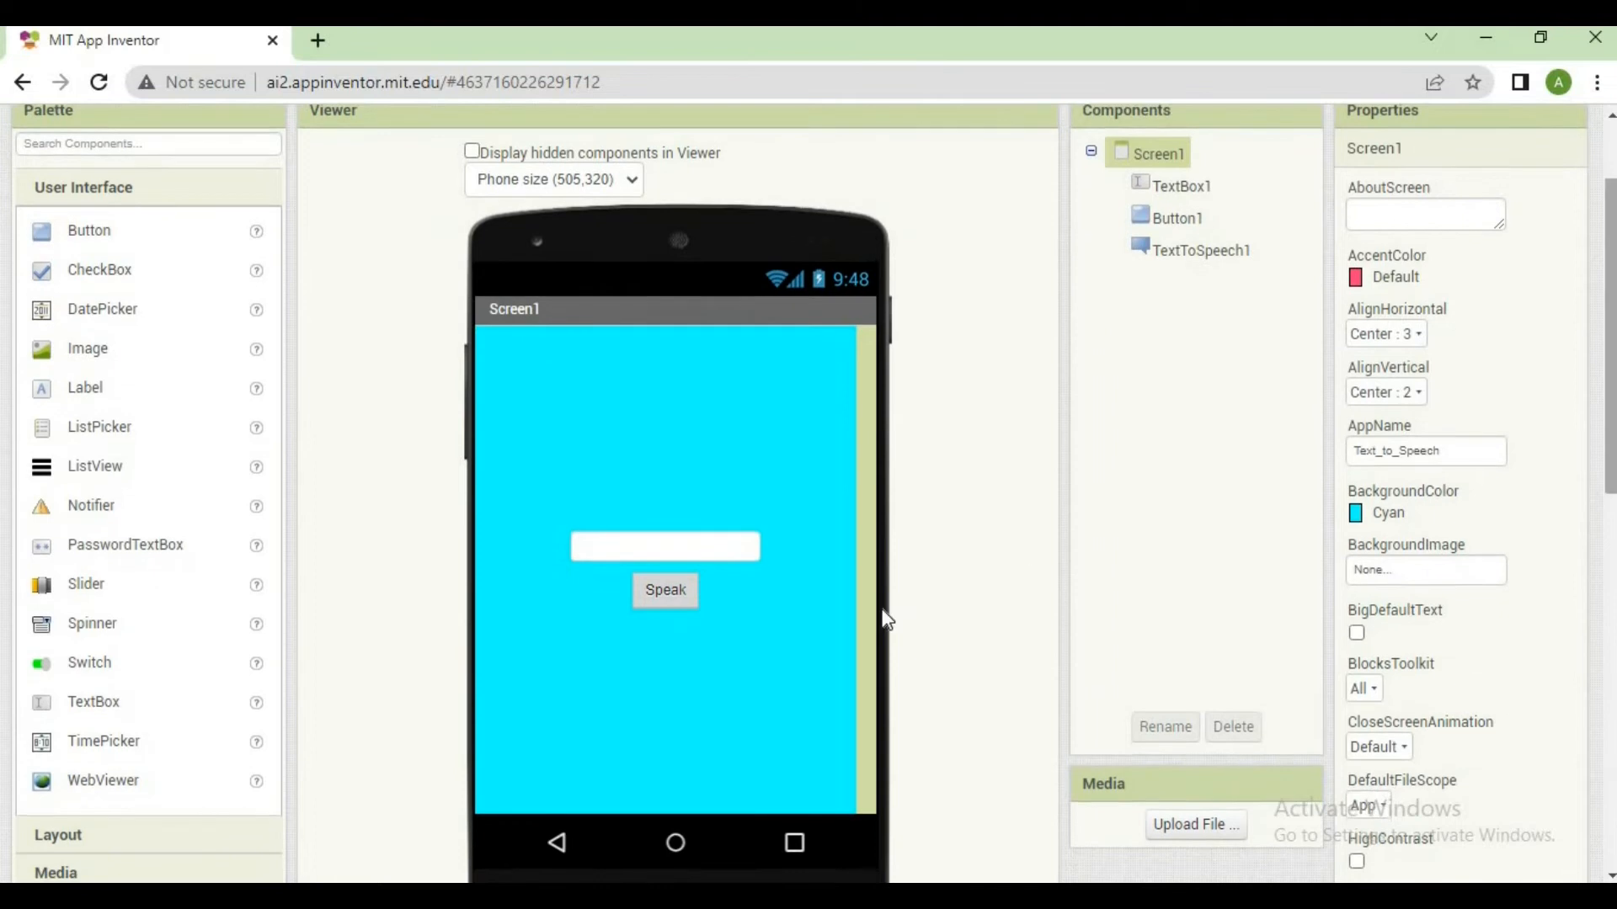
pyautogui.click(657, 549)
pyautogui.click(670, 606)
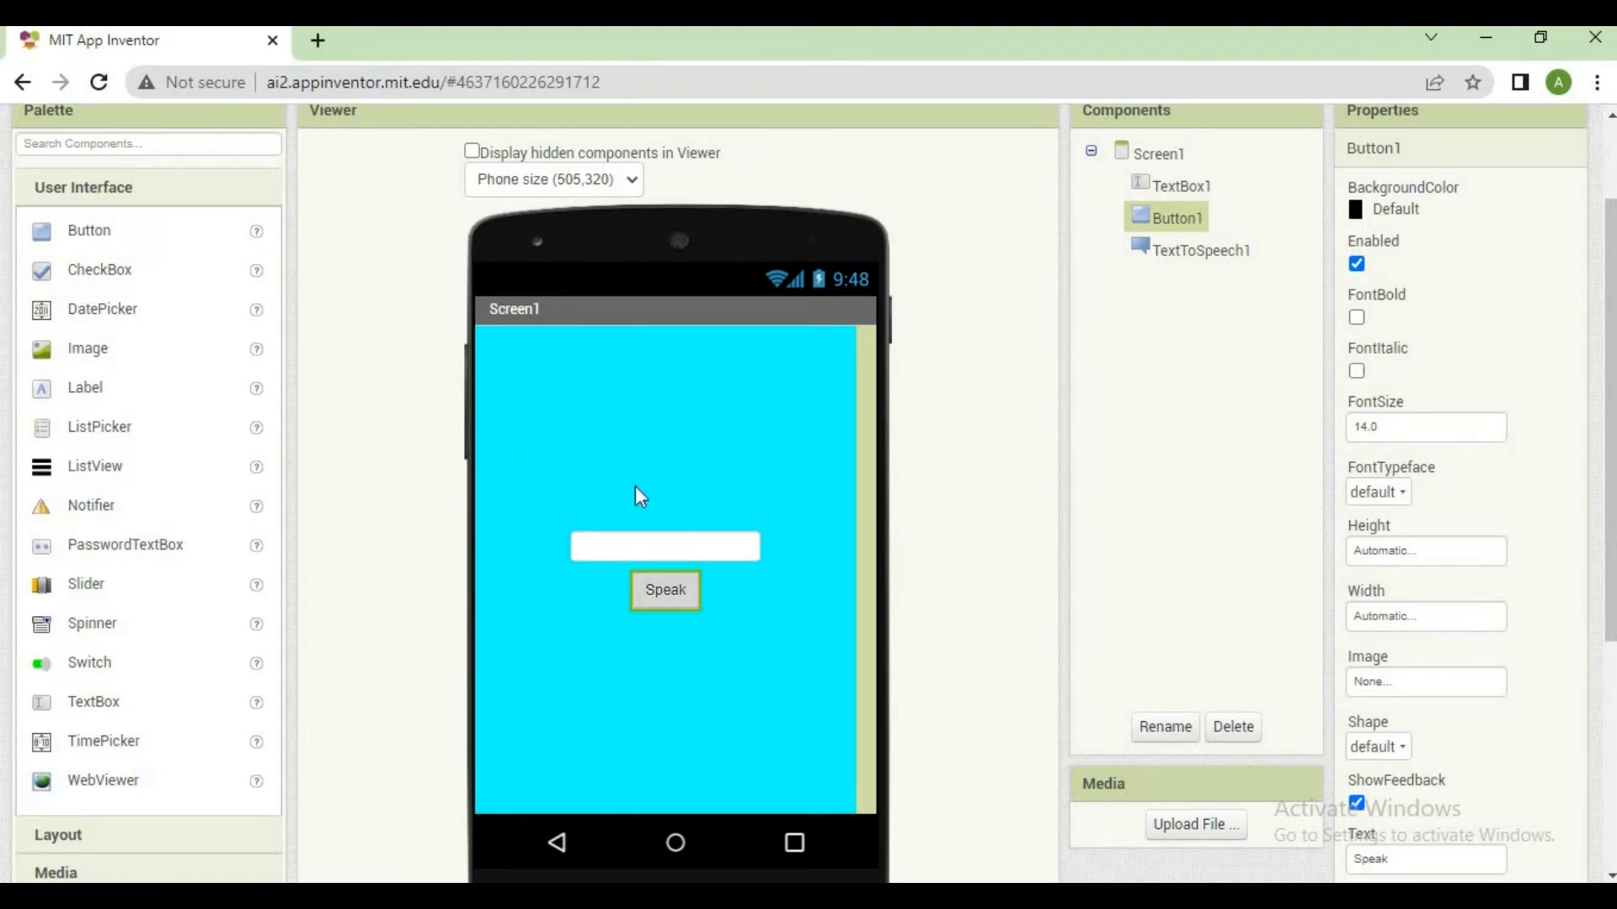
pyautogui.click(733, 539)
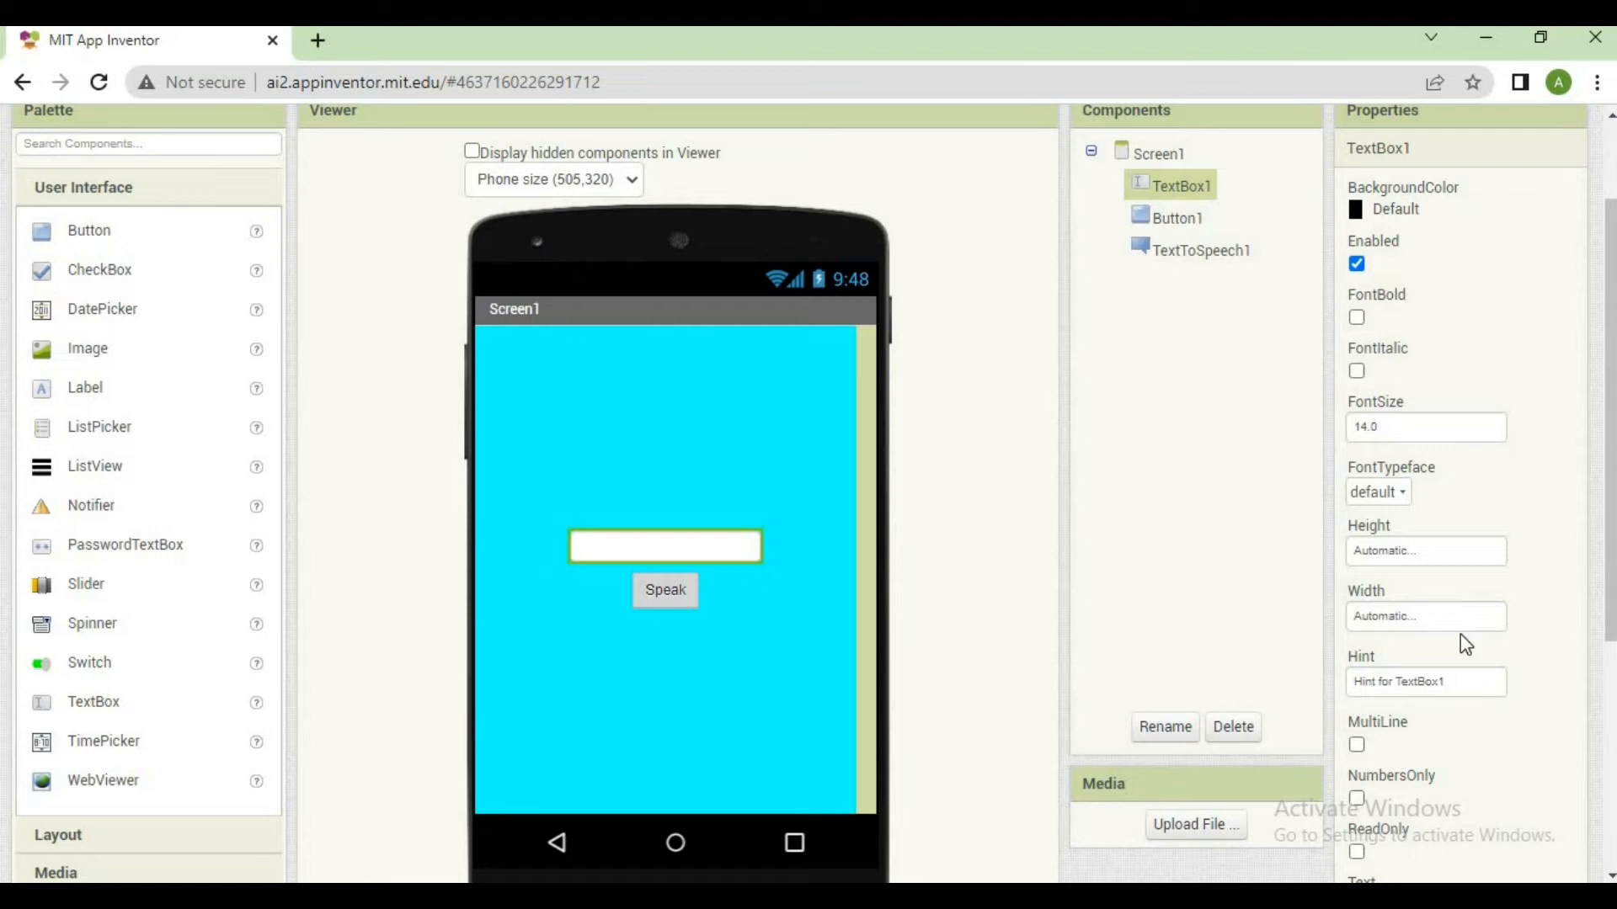
pyautogui.doubleClick(1356, 658)
pyautogui.click(1482, 672)
pyautogui.press('BackSpace')
pyautogui.press('Return')
pyautogui.click(1482, 670)
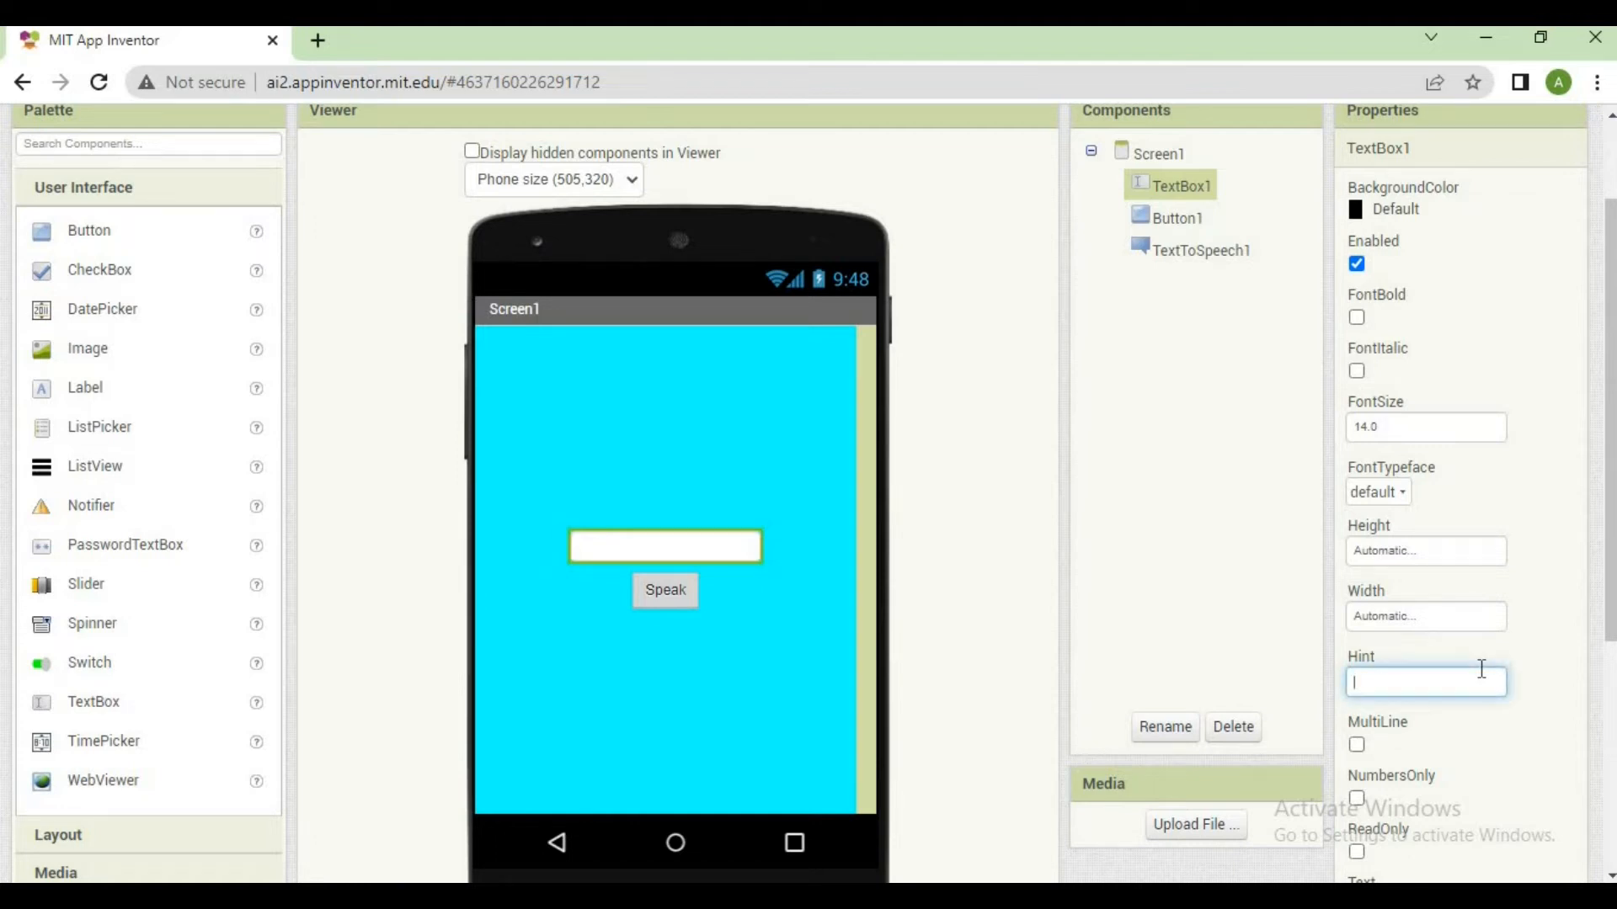
pyautogui.write('Enter Your Text Here')
pyautogui.press('Return')
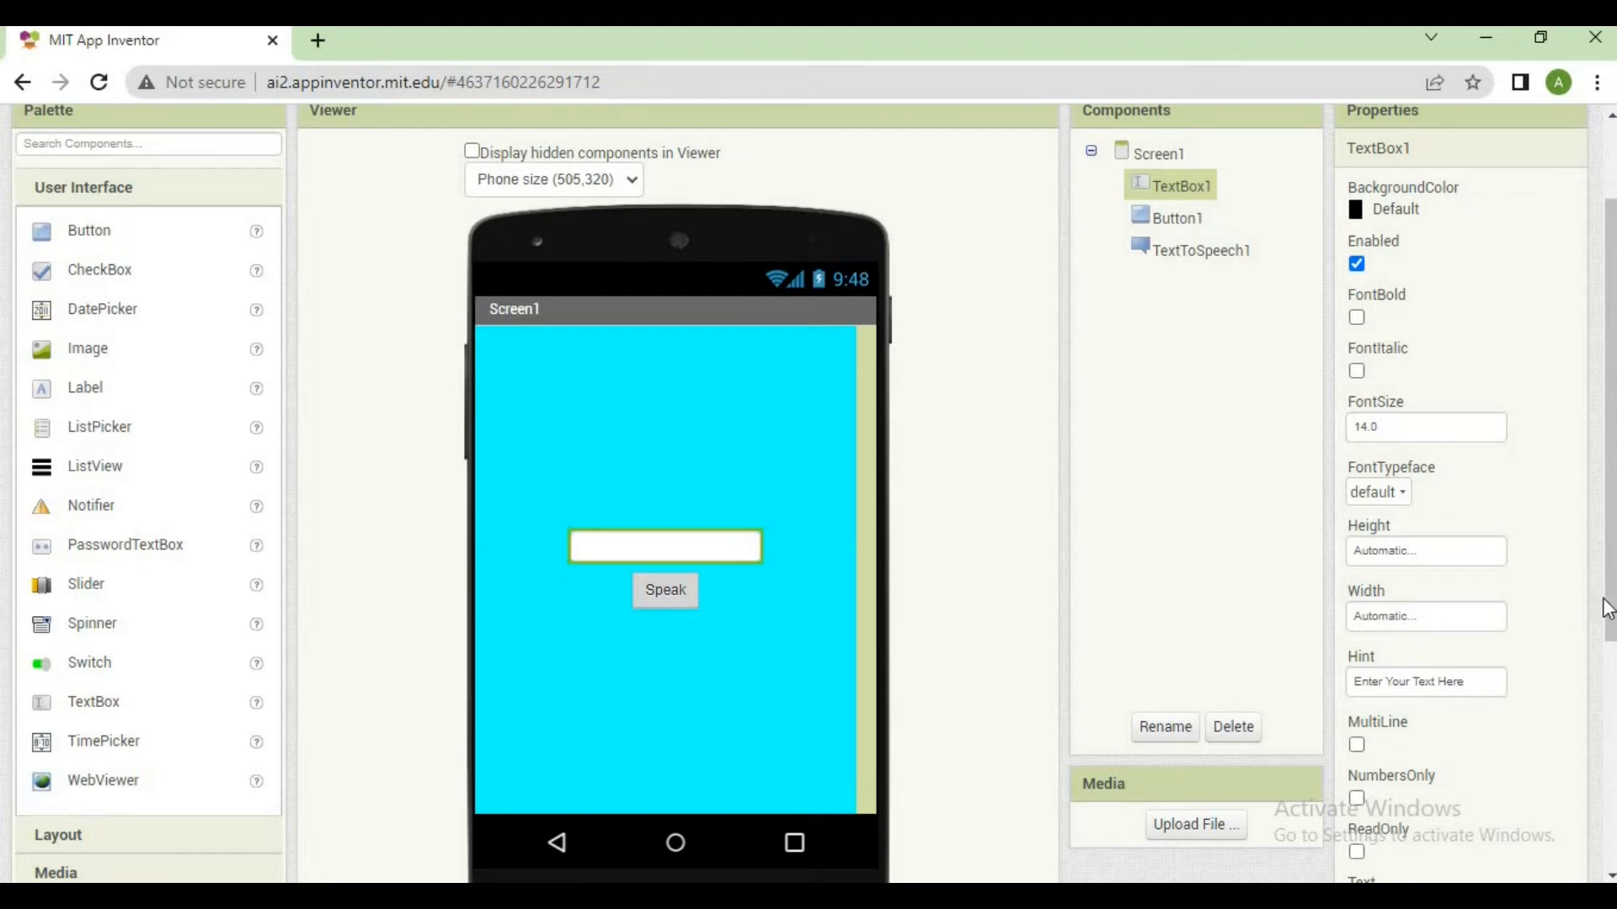
# Enable the MultiLine option for TextBox1
pyautogui.scroll(-1, 1611, 421)
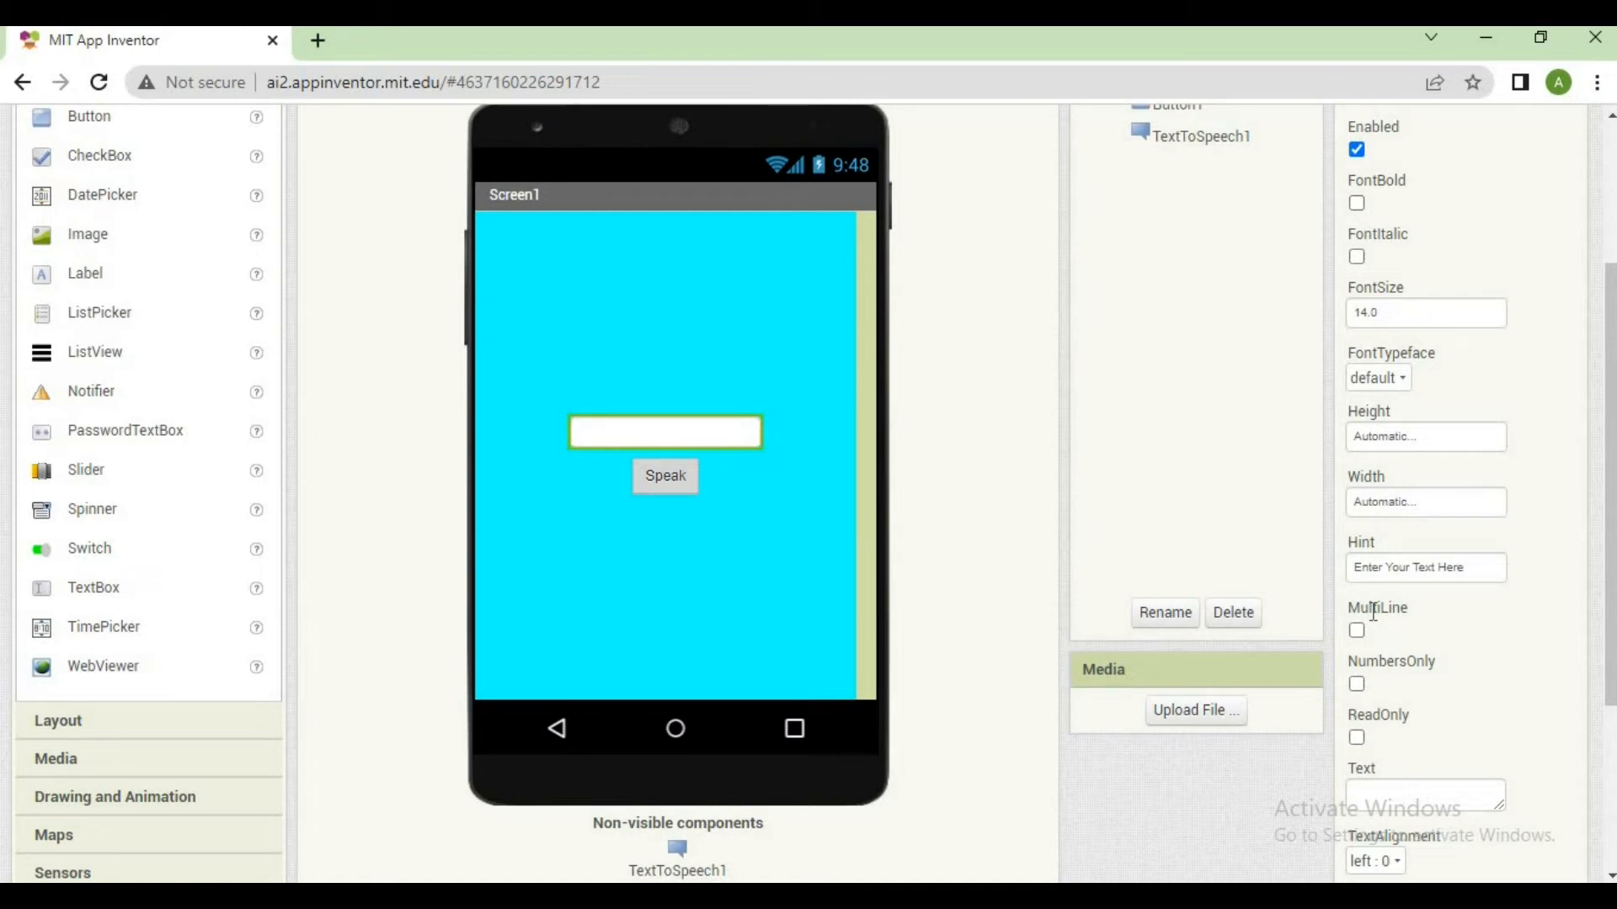
pyautogui.click(1357, 632)
pyautogui.moveTo(1435, 663); pyautogui.dragTo(1418, 662)
pyautogui.click(1418, 662)
pyautogui.moveTo(1409, 664); pyautogui.dragTo(1422, 663)
pyautogui.click(1422, 664)
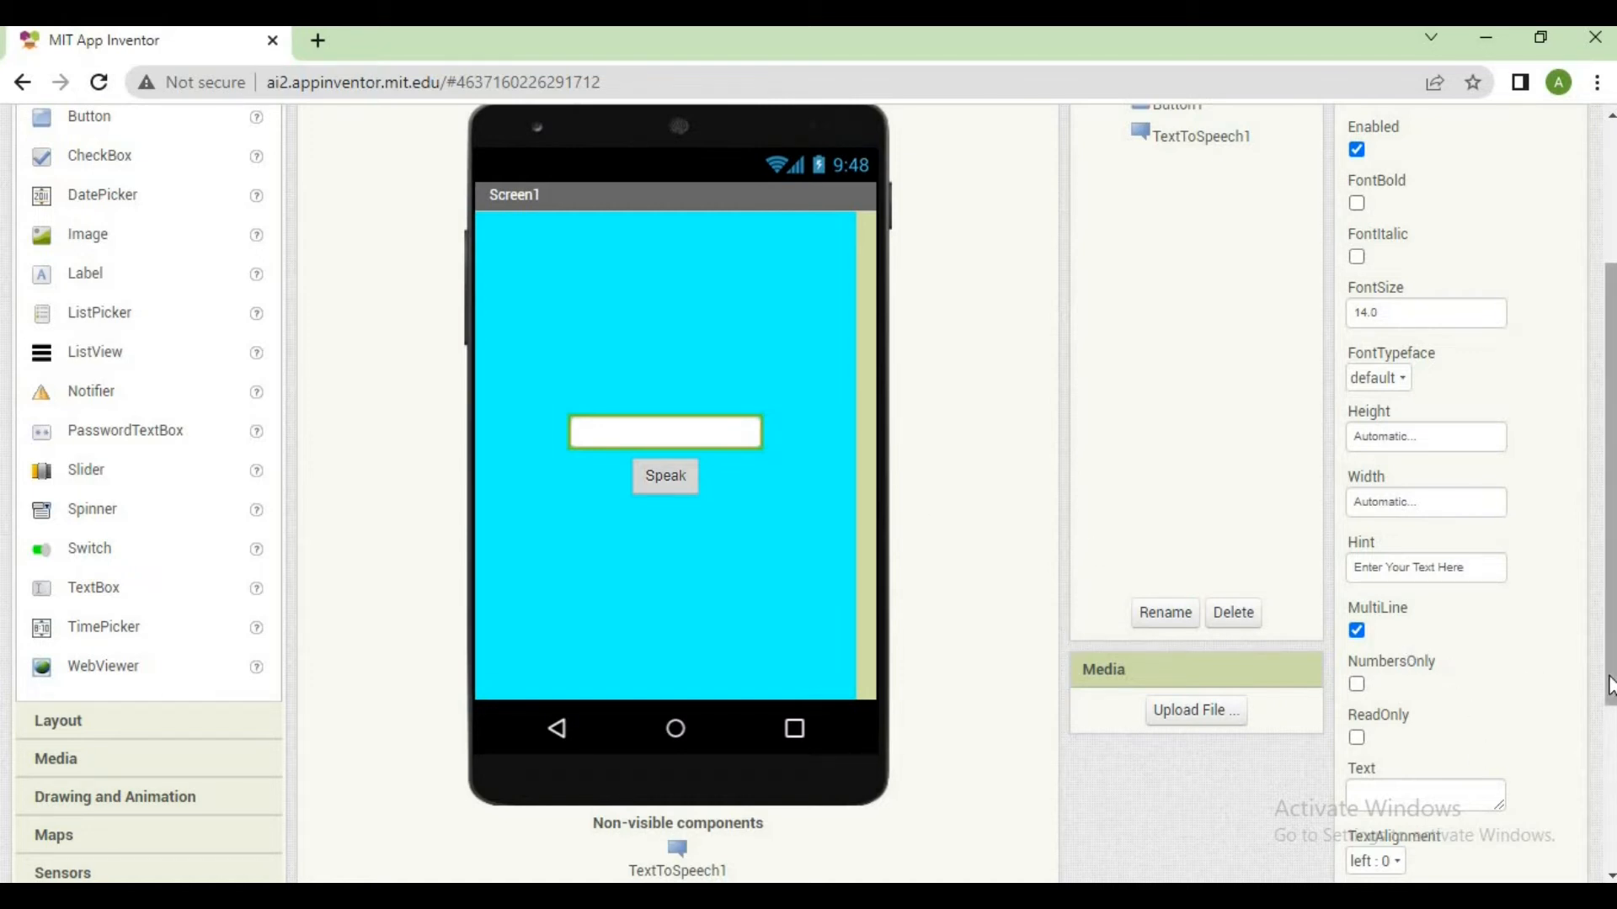
# Examine the remaining properties of TextBox1, including the available TextAlignment options
pyautogui.scroll(-1, 1608, 679)
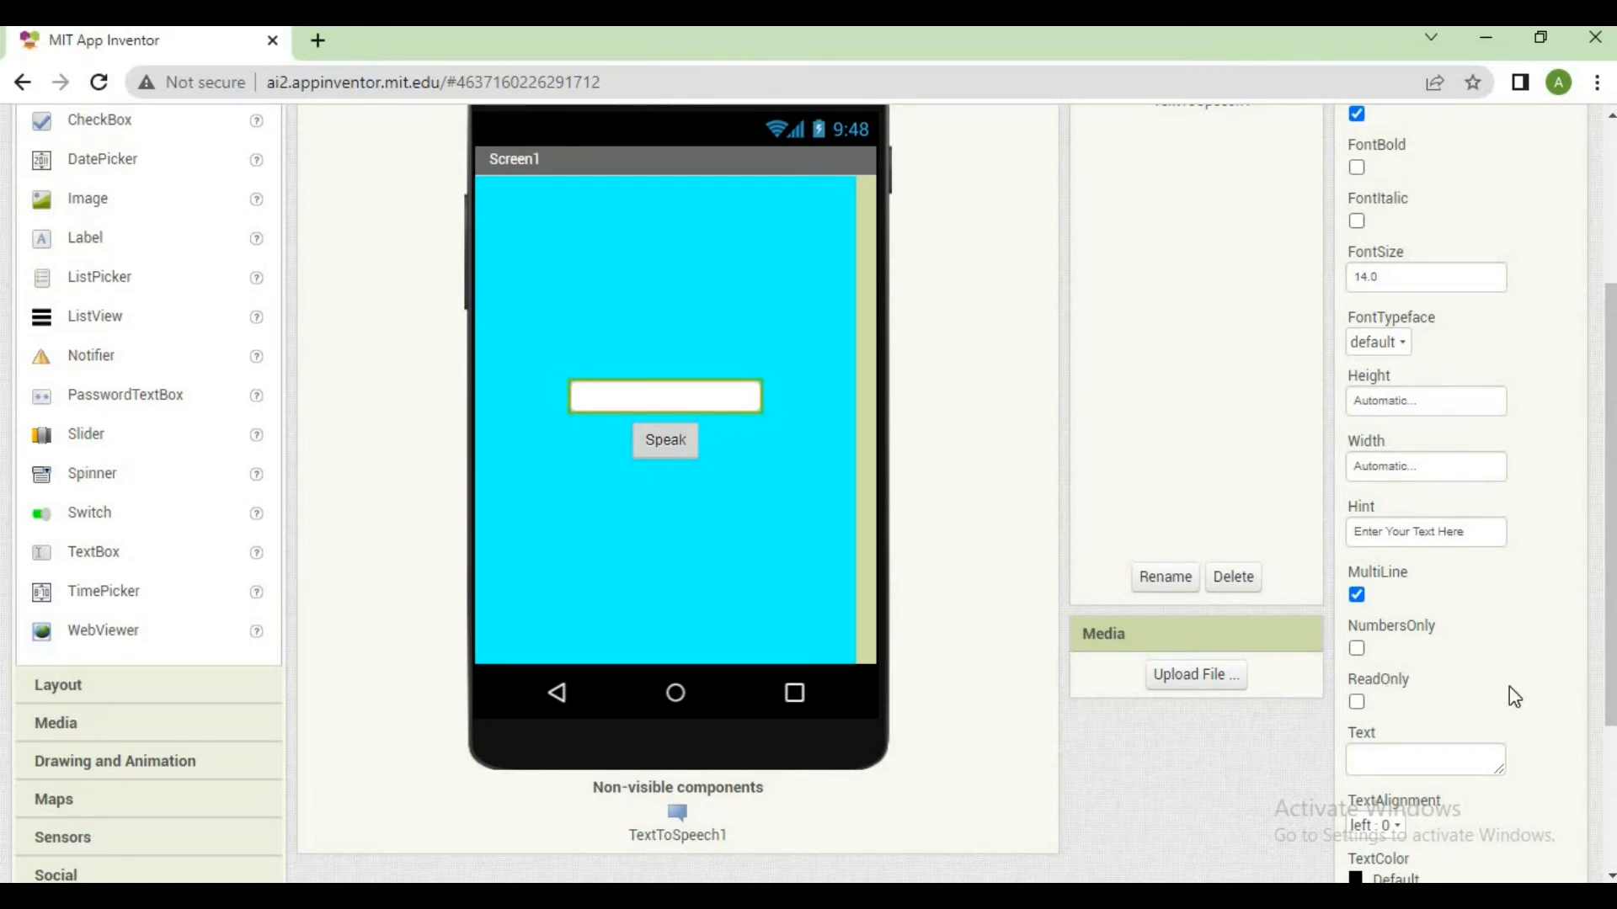
pyautogui.scroll(-2, 1606, 699)
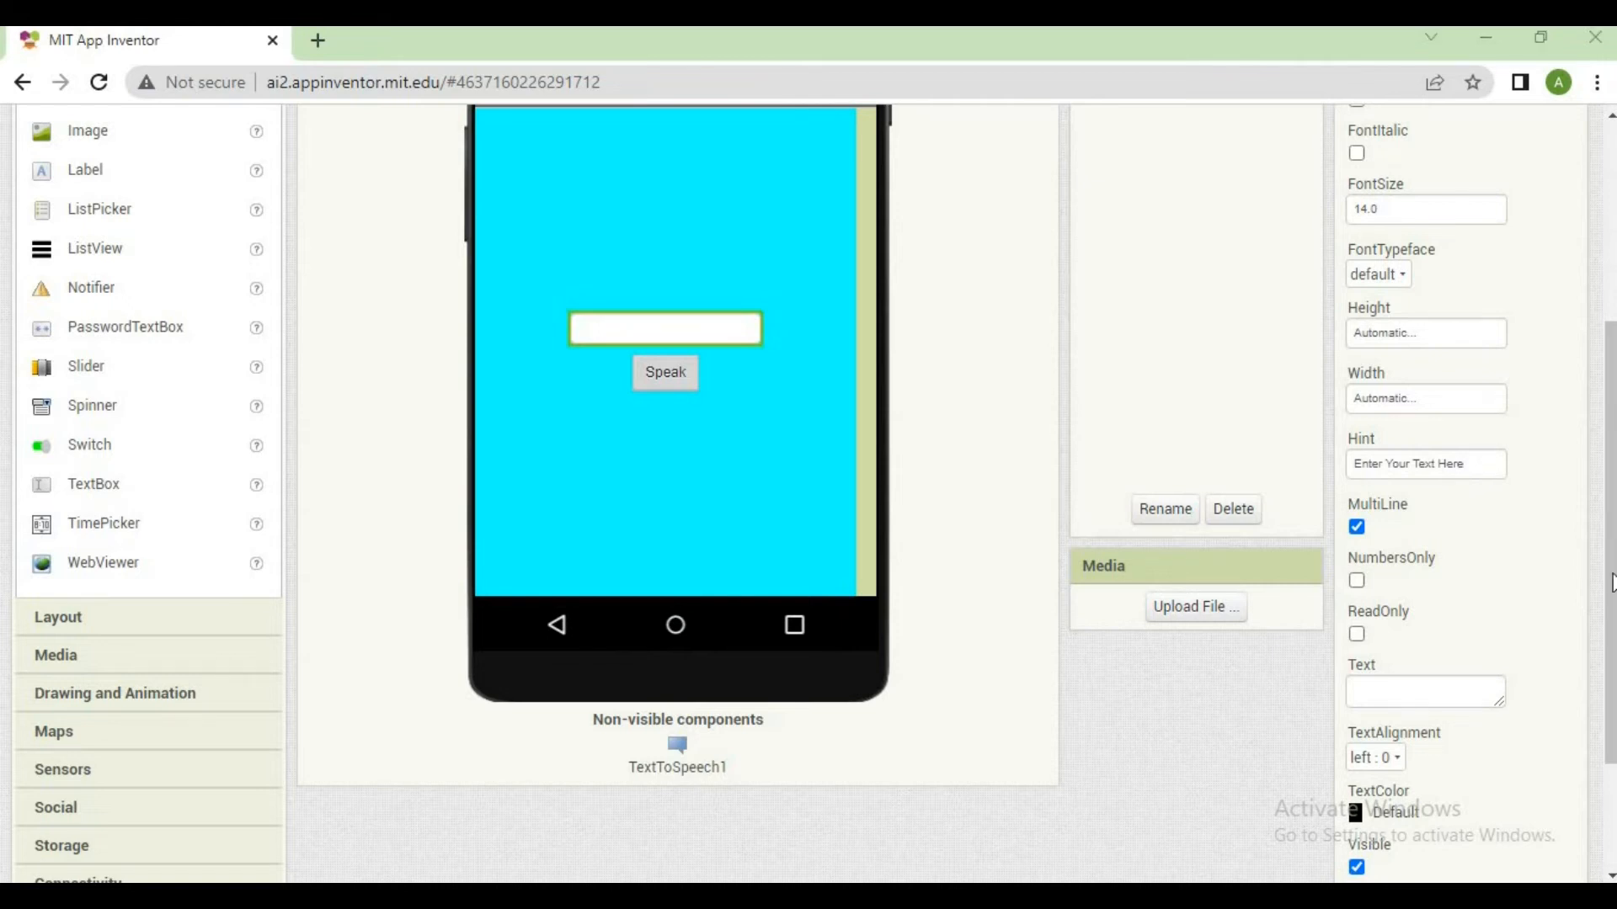
pyautogui.scroll(-2, 1610, 630)
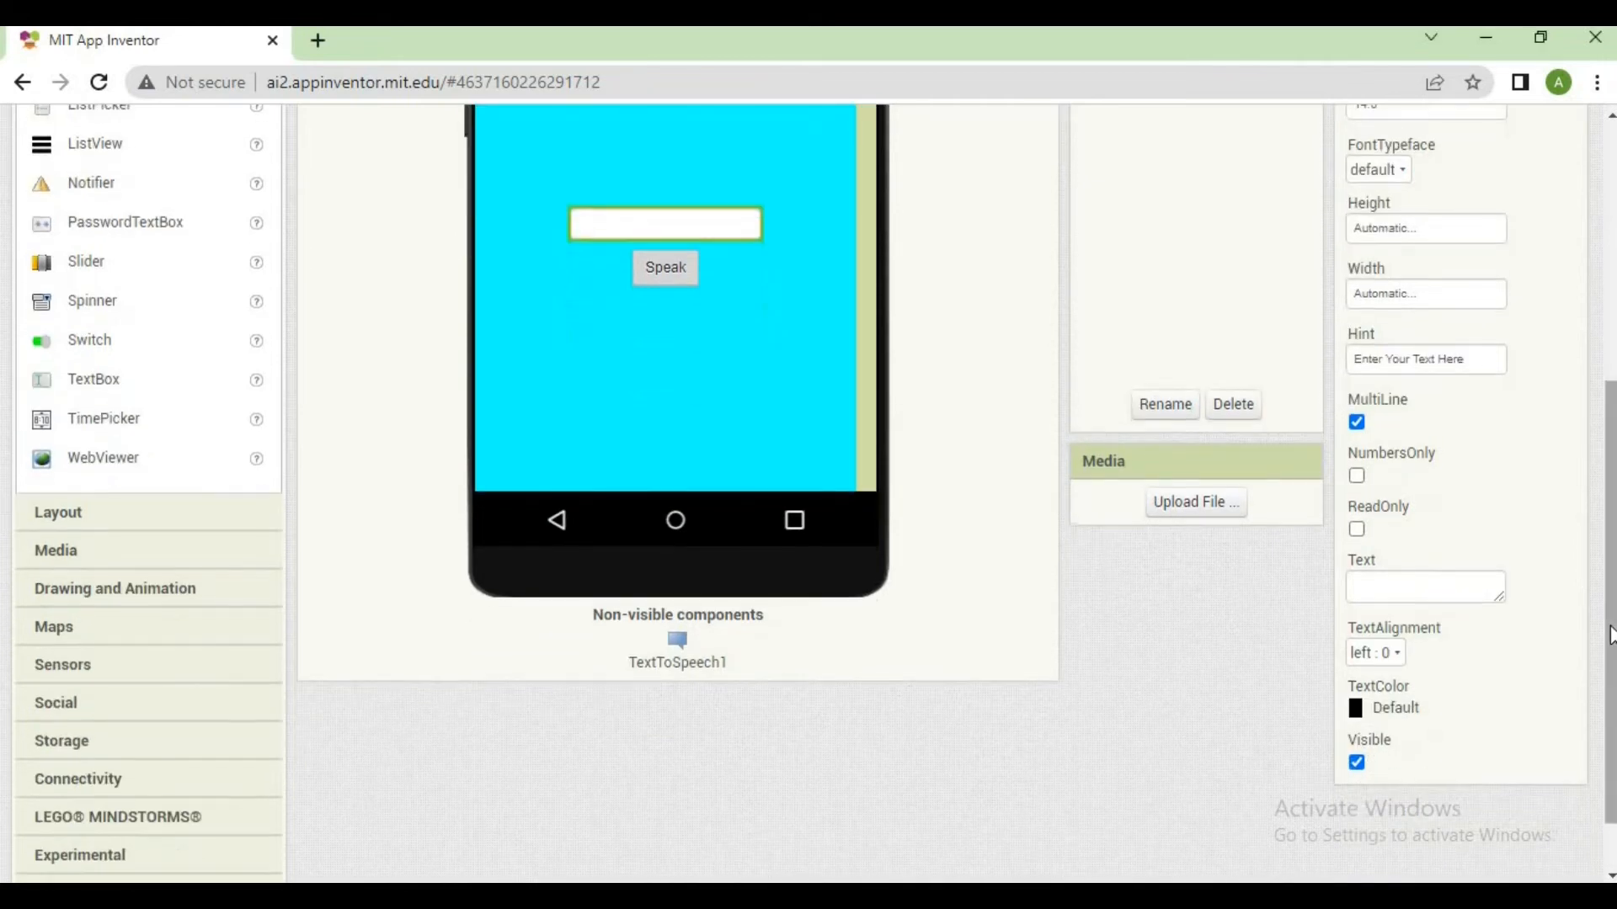
pyautogui.click(1386, 655)
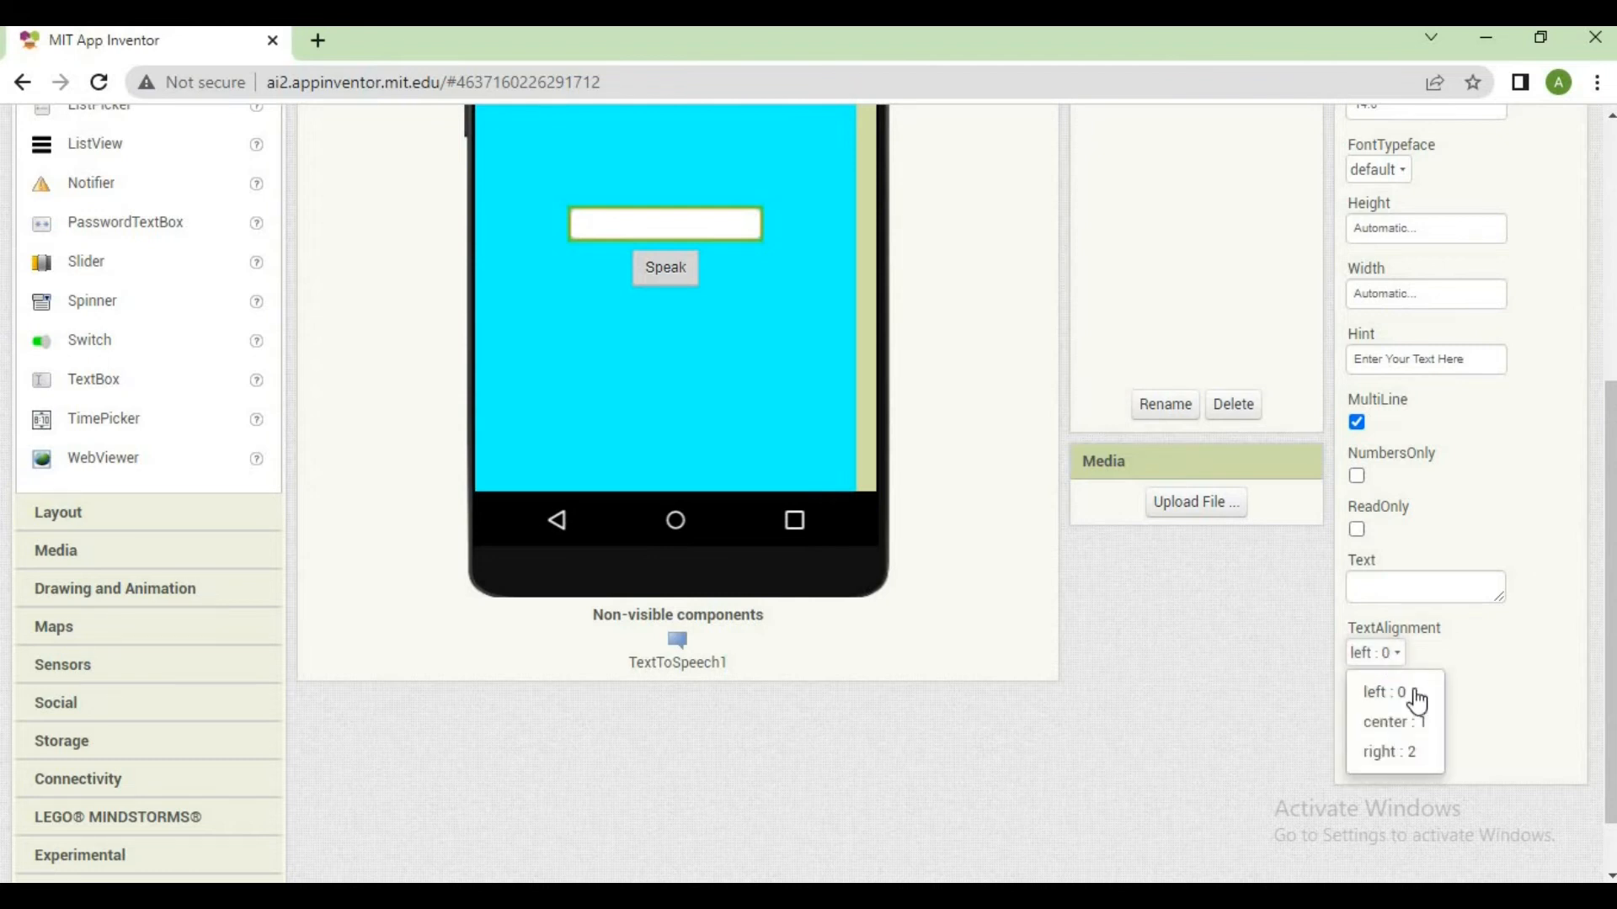
pyautogui.click(1214, 713)
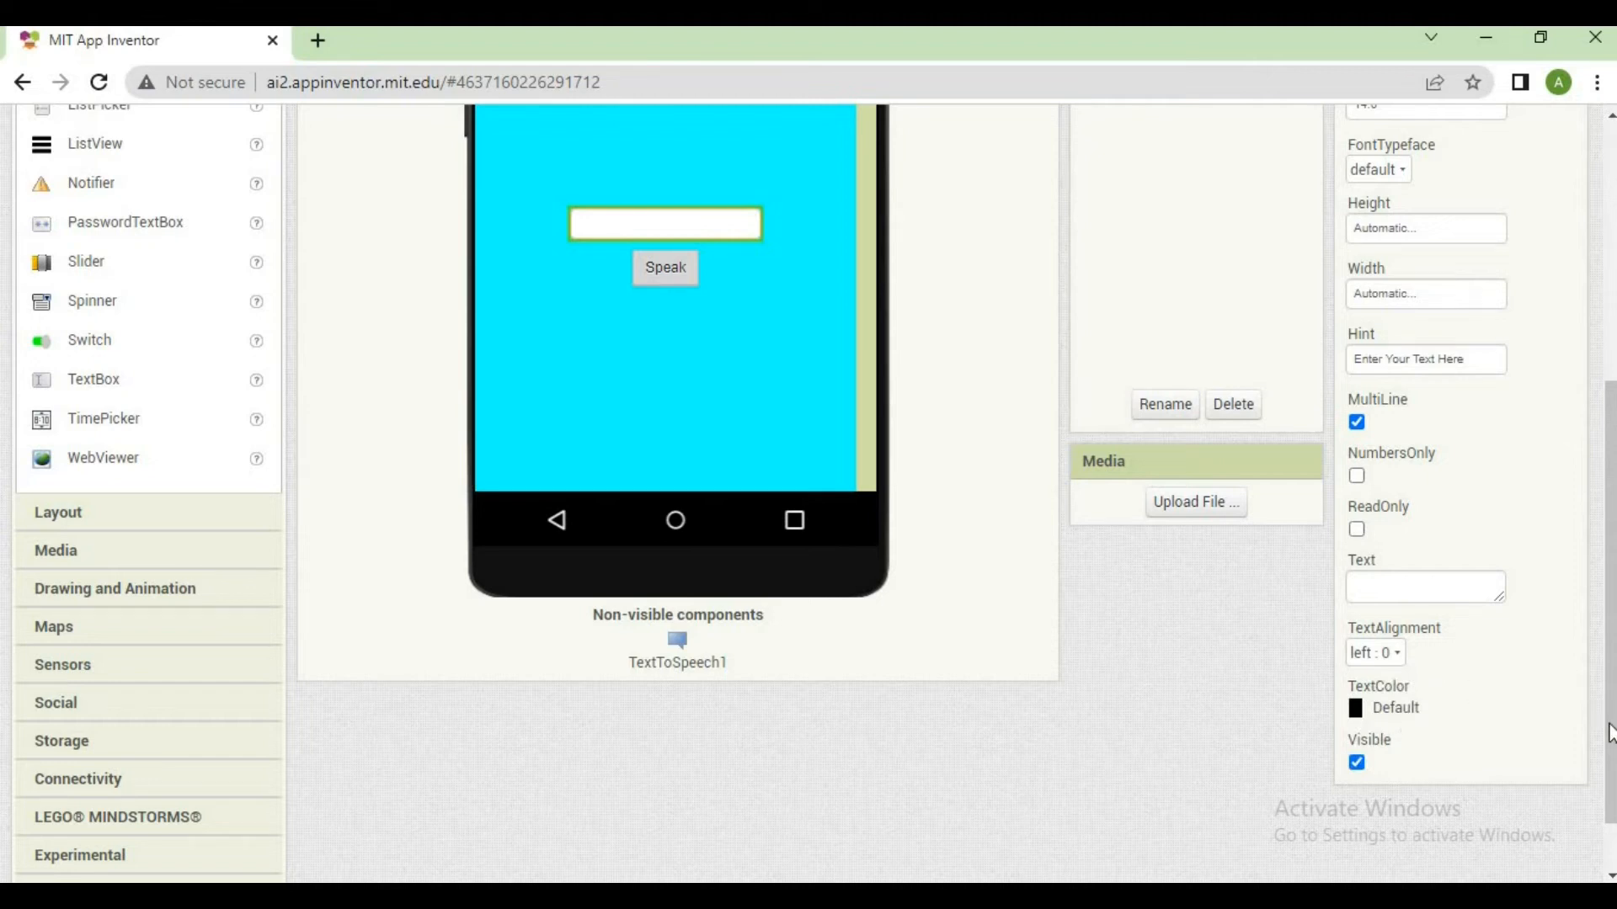
pyautogui.moveTo(1610, 730); pyautogui.dragTo(1605, 552)
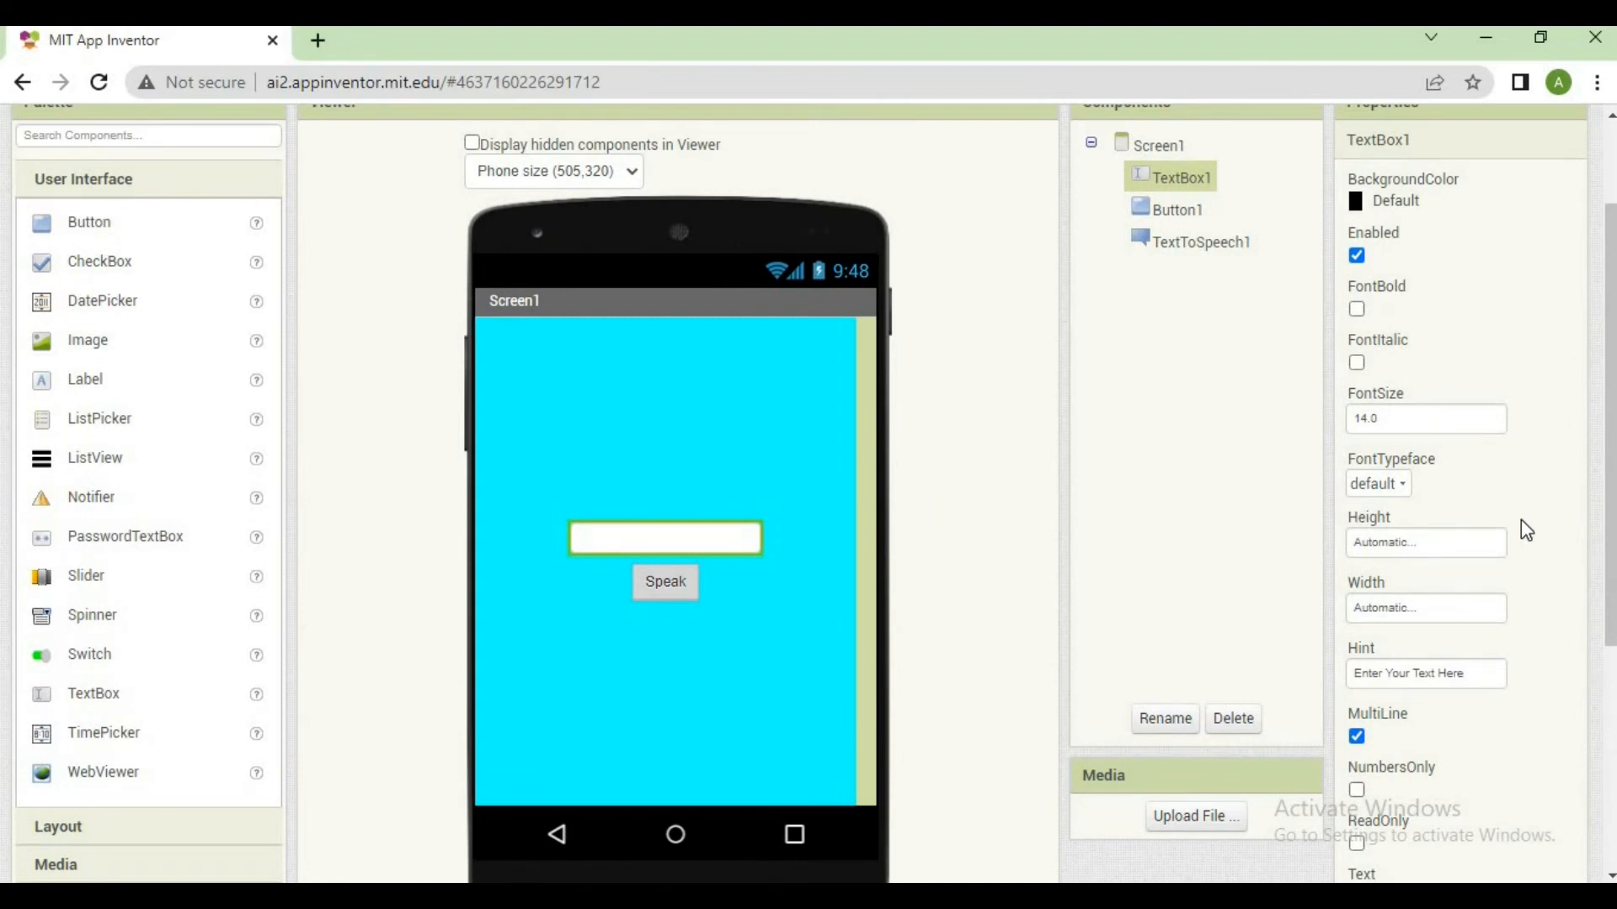
# Set the width of TextBox1 to Fill parent
pyautogui.click(1366, 613)
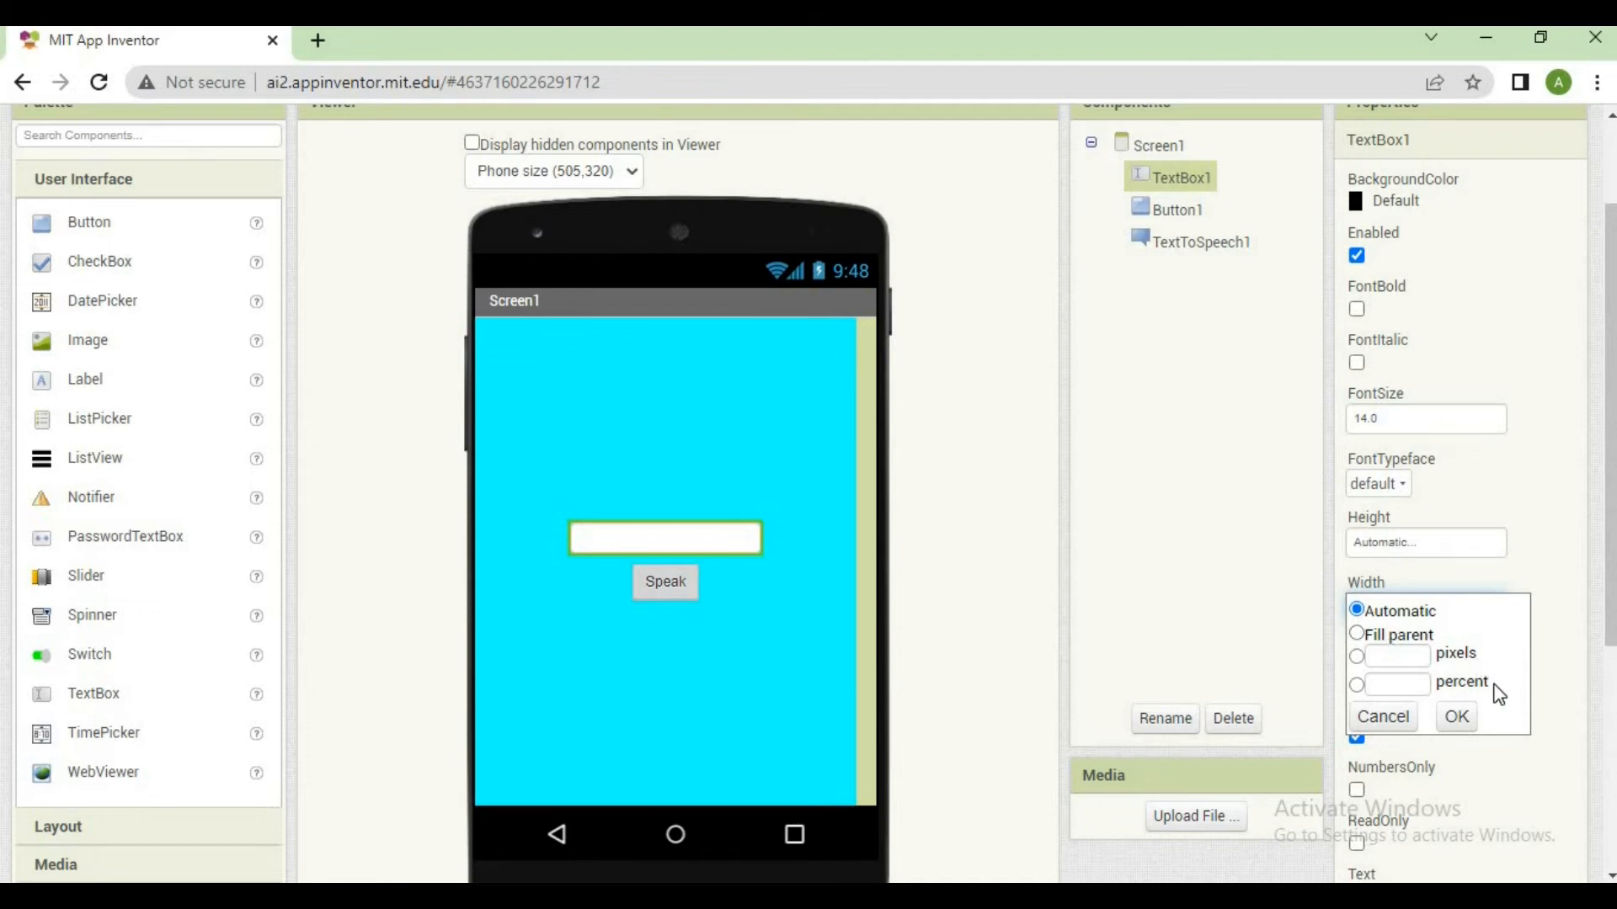
pyautogui.click(1421, 640)
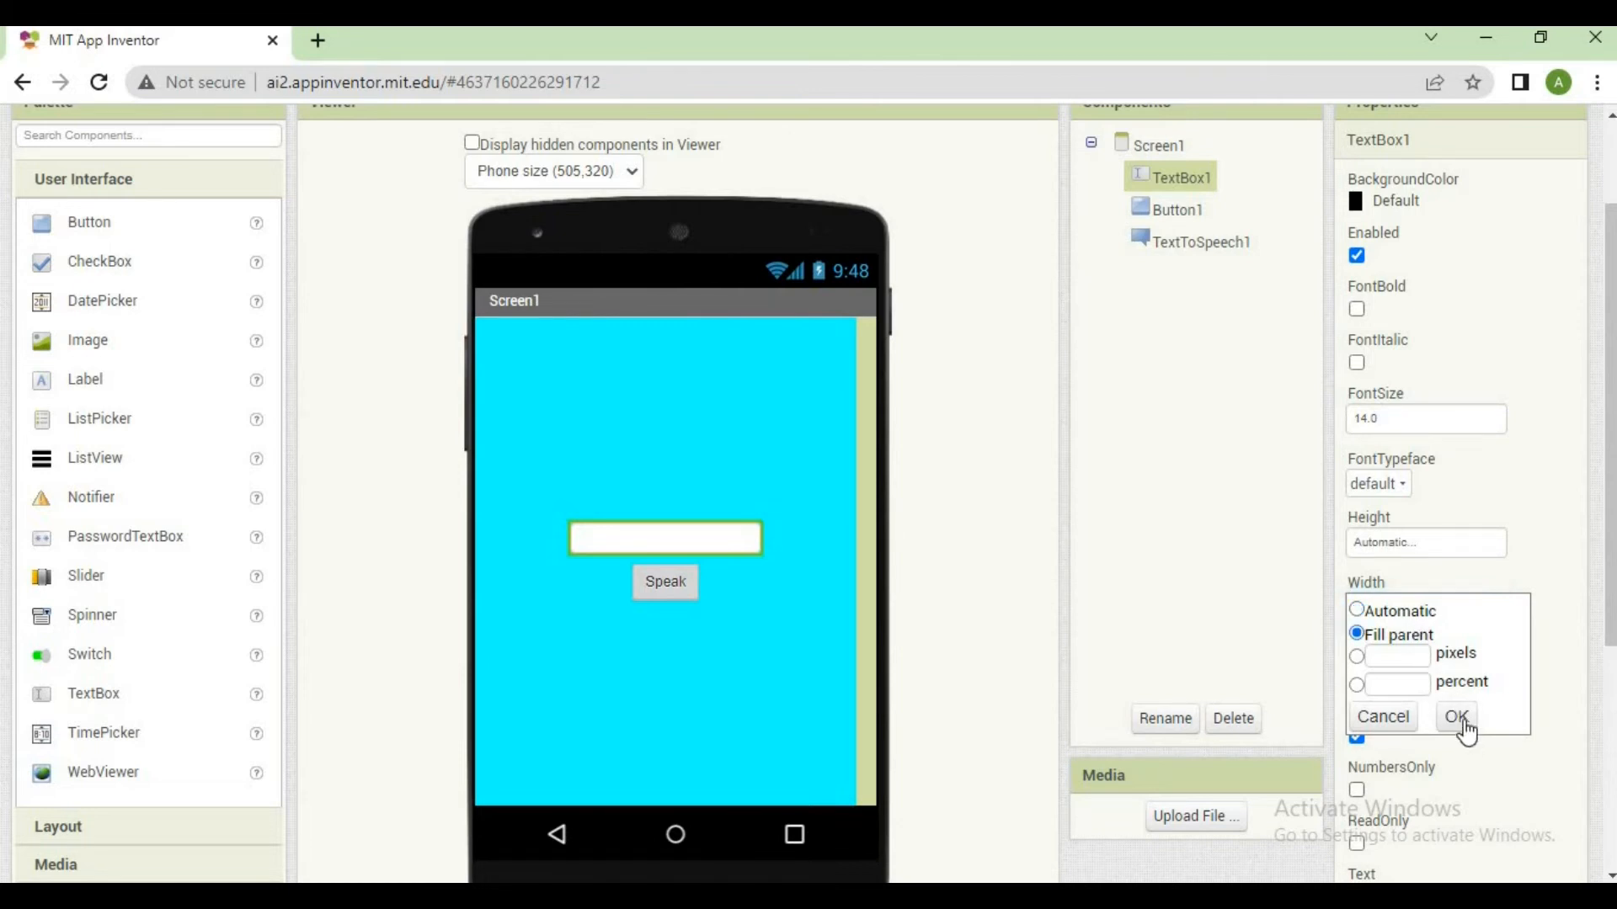
pyautogui.click(1461, 720)
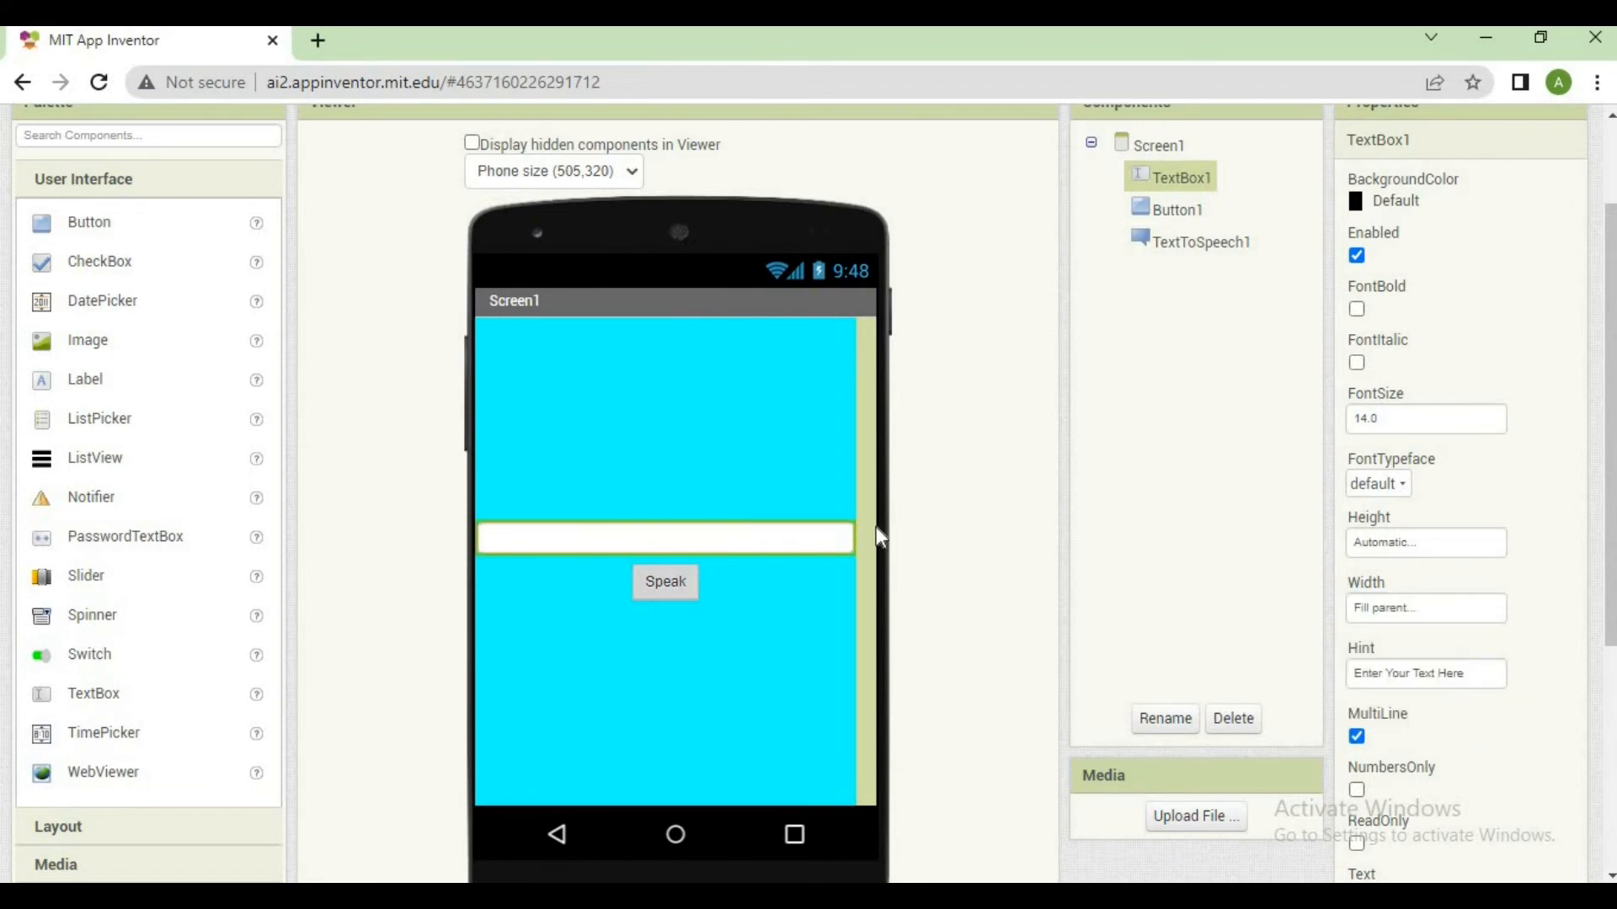
# Set the width of TextBox1 to 500 pixels
pyautogui.click(1398, 607)
pyautogui.click(1404, 658)
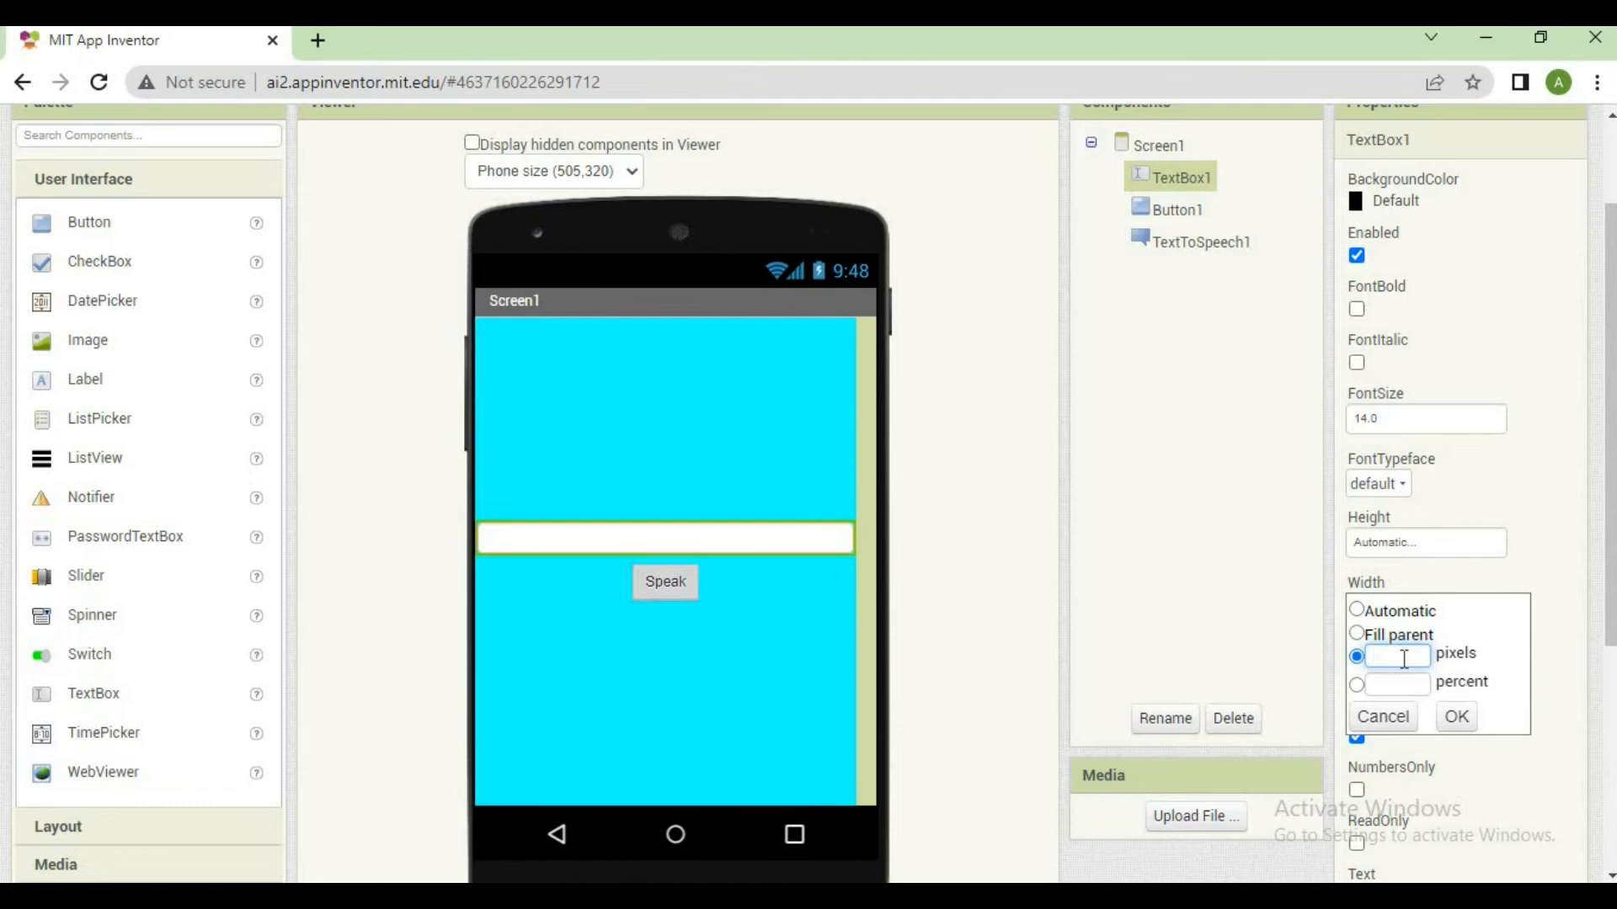
pyautogui.write('500')
pyautogui.click(1461, 718)
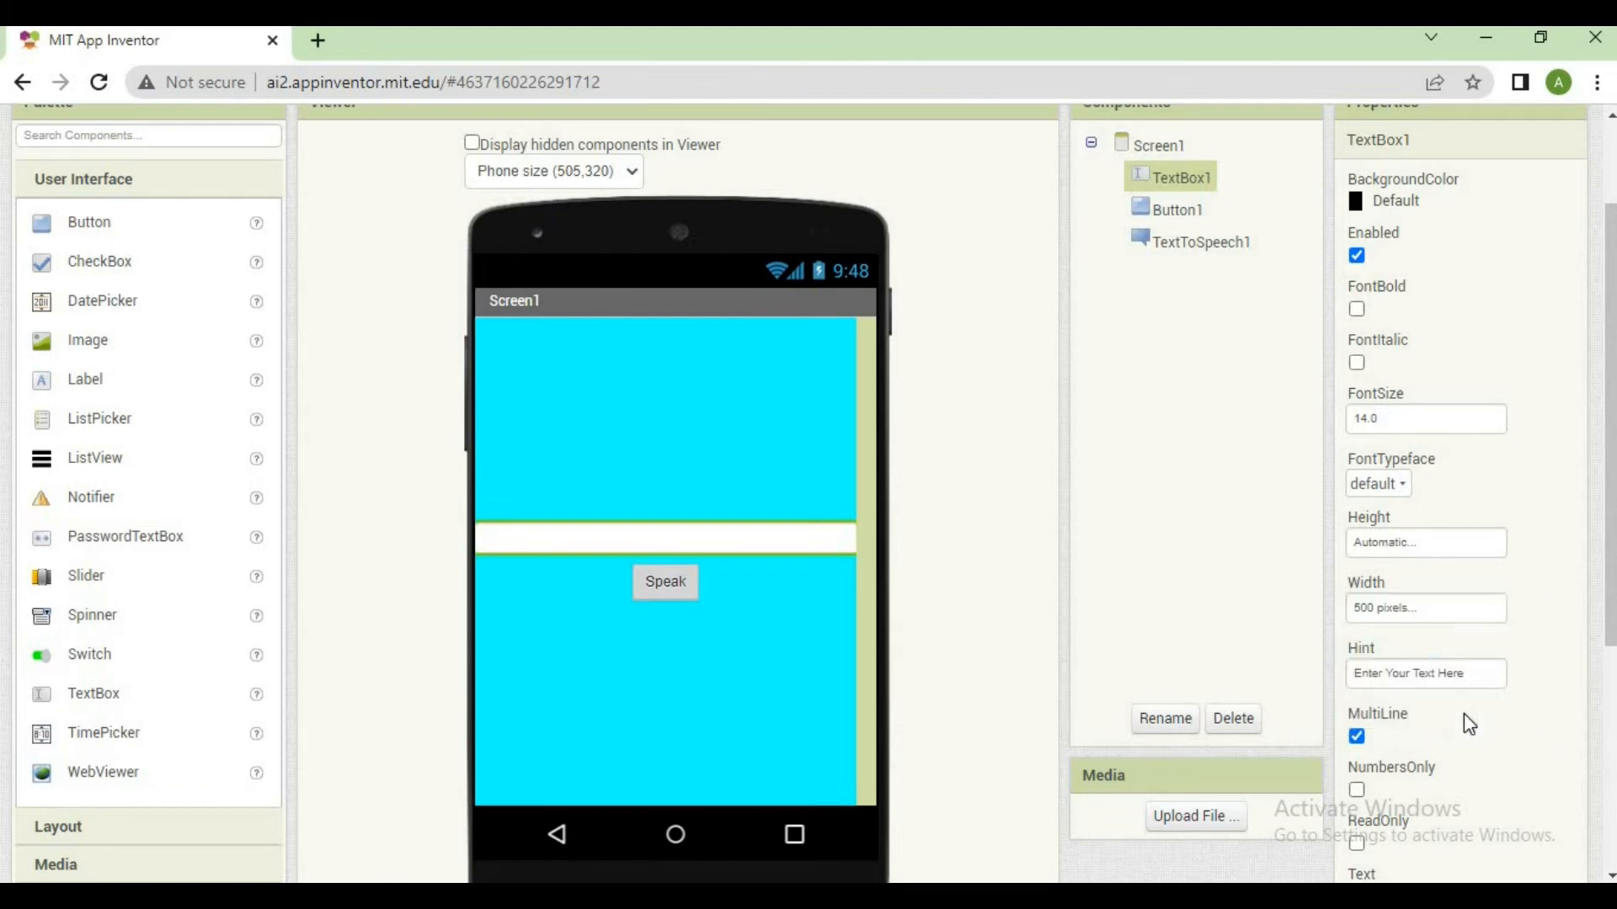
# Set the width of TextBox1 to 20 percent
pyautogui.click(1424, 621)
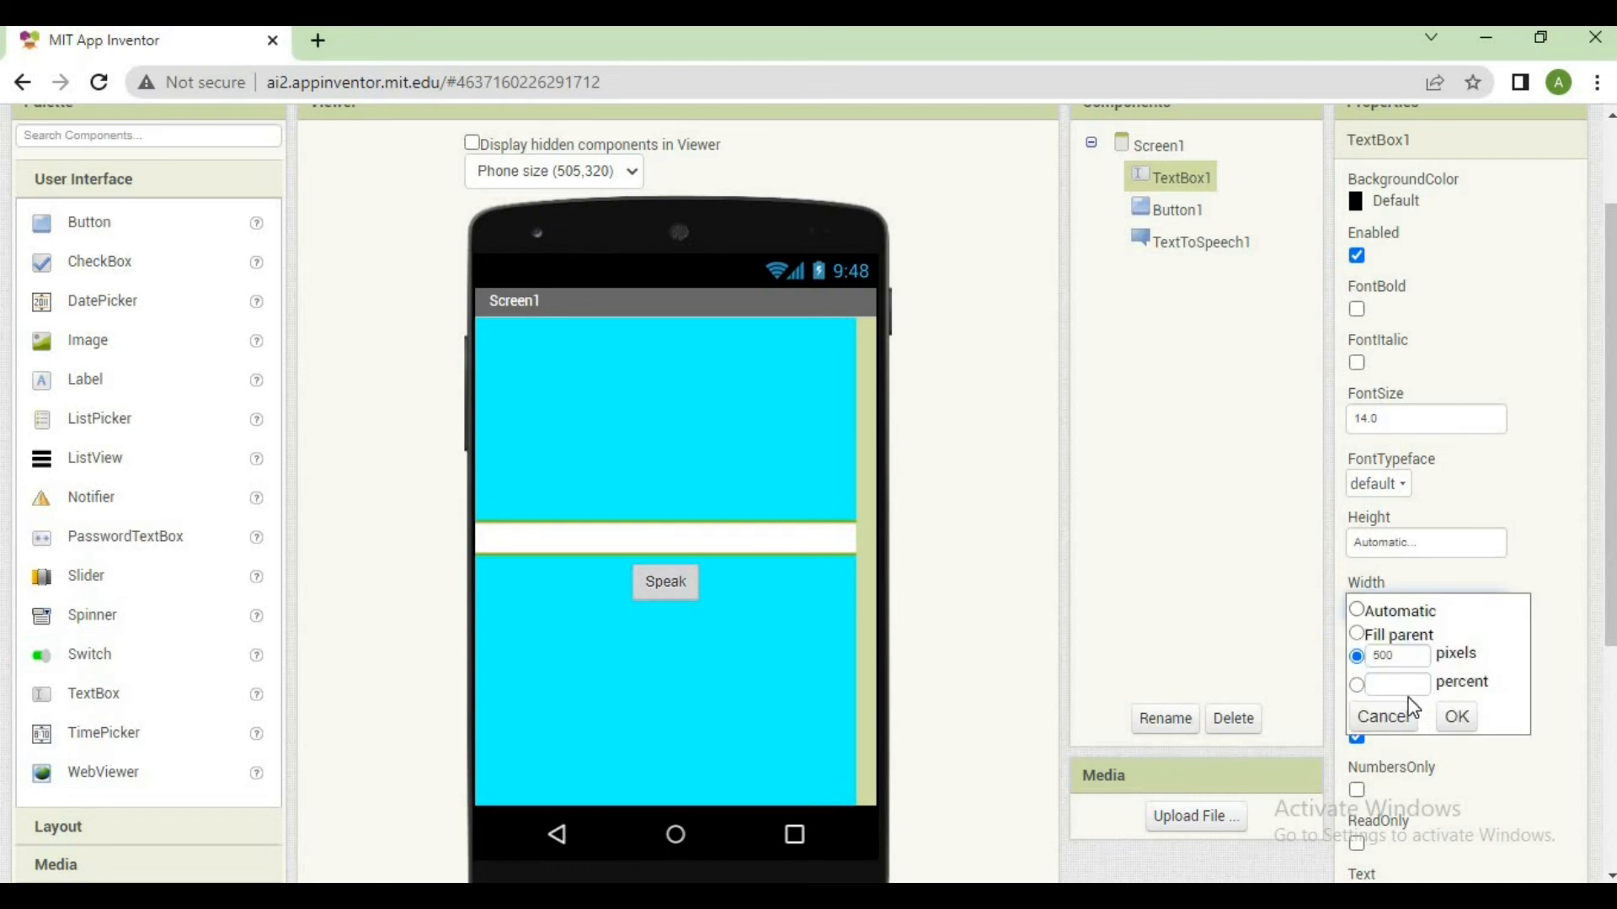
pyautogui.click(1404, 686)
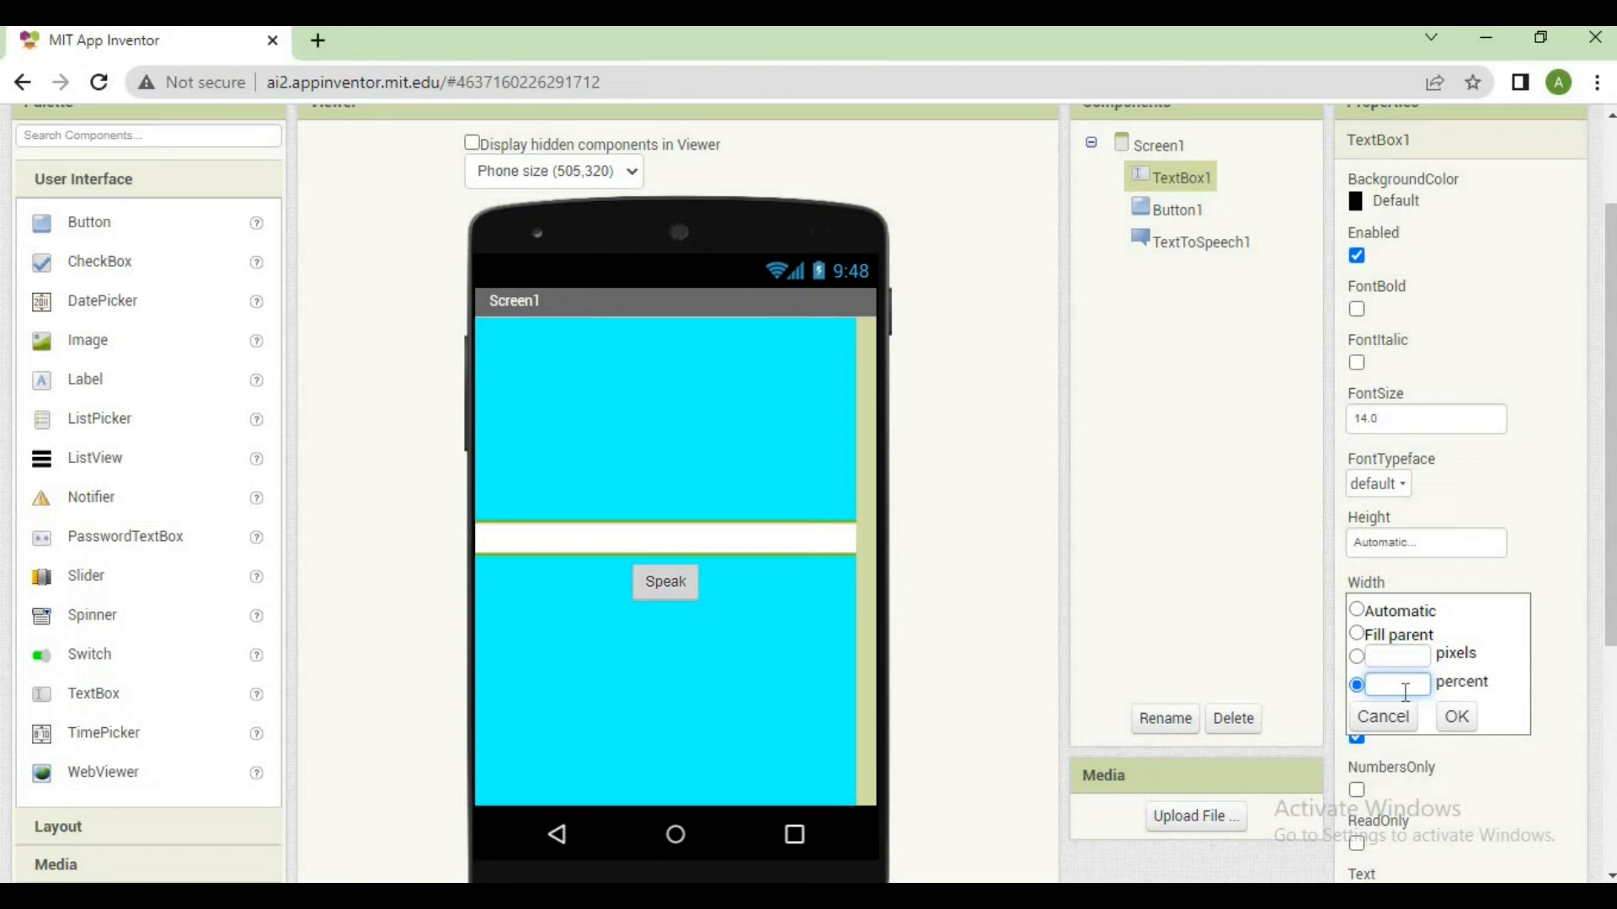
pyautogui.write('20')
pyautogui.click(1457, 716)
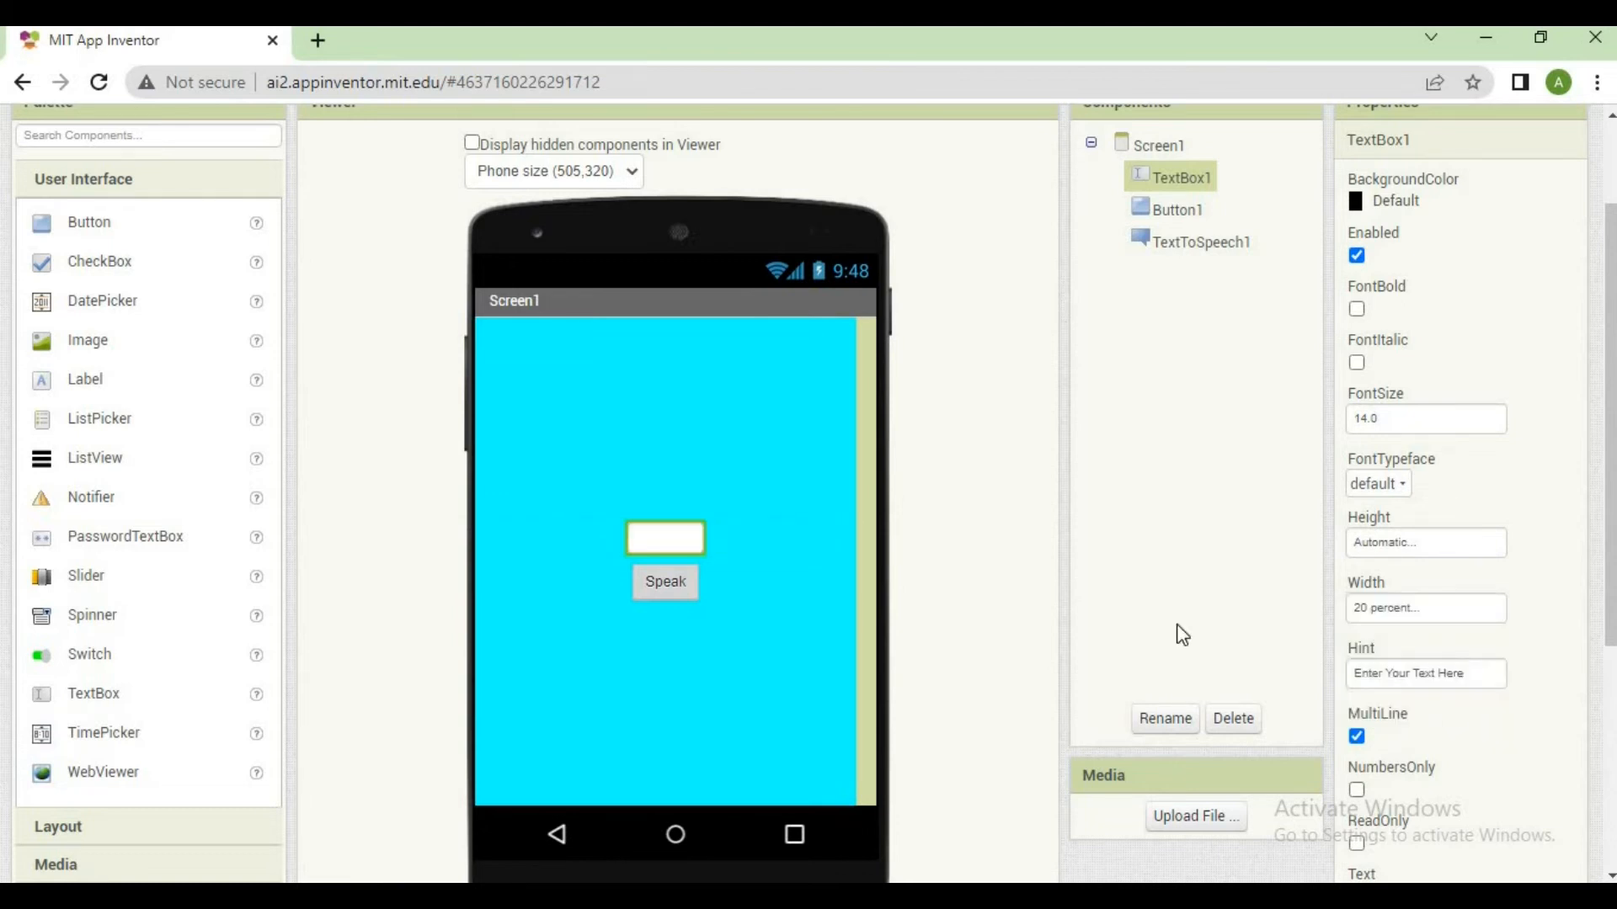
pyautogui.click(1467, 549)
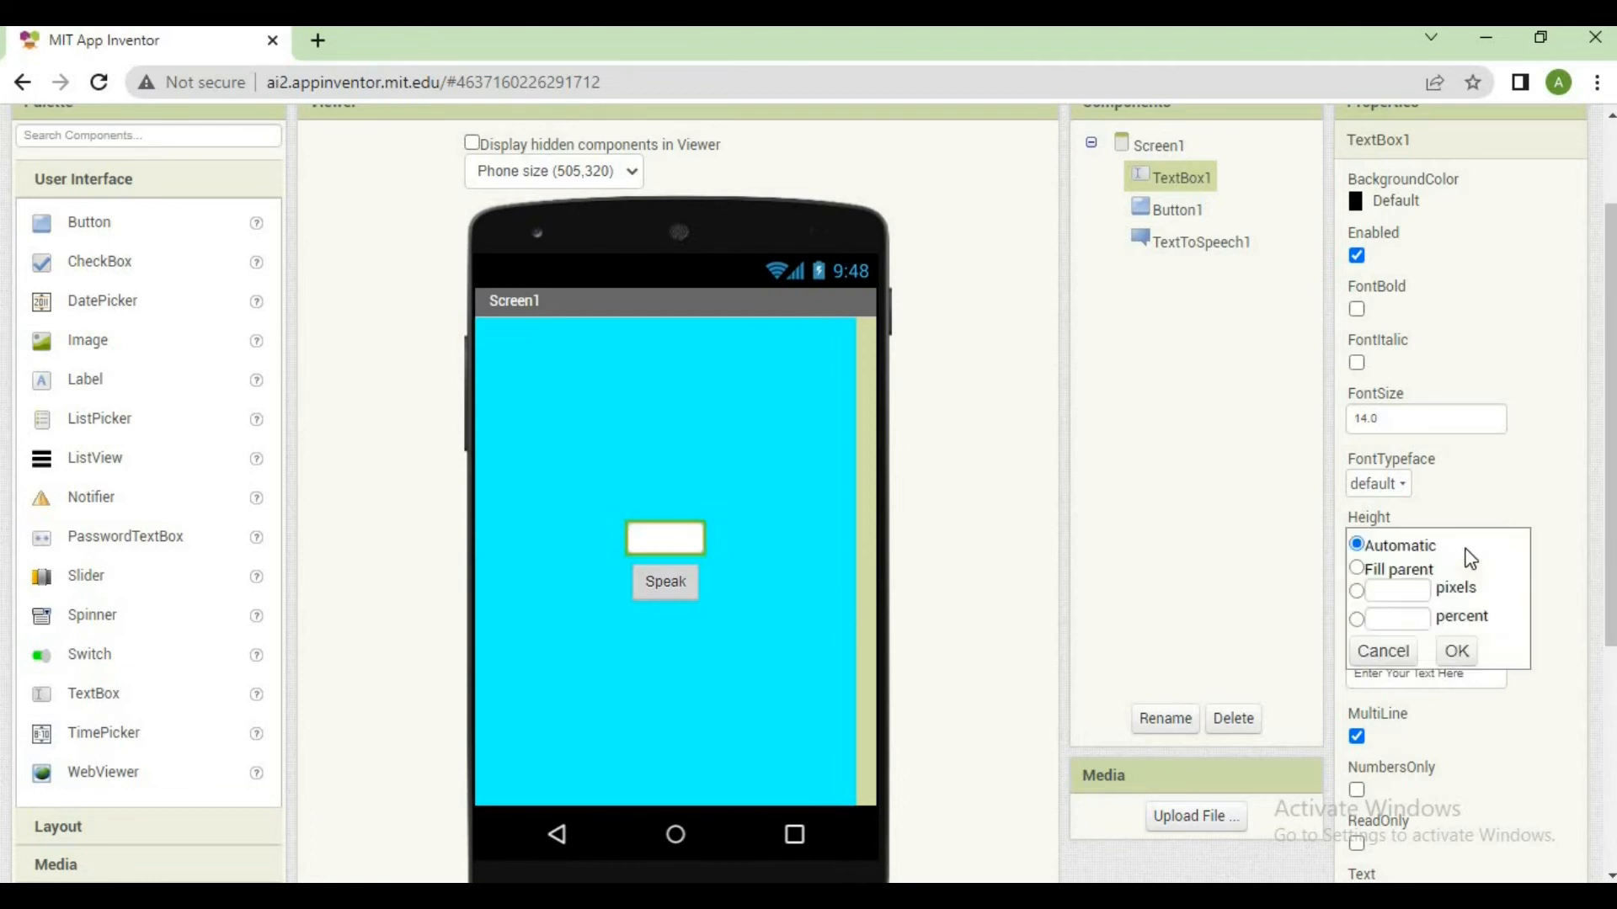
pyautogui.click(1408, 617)
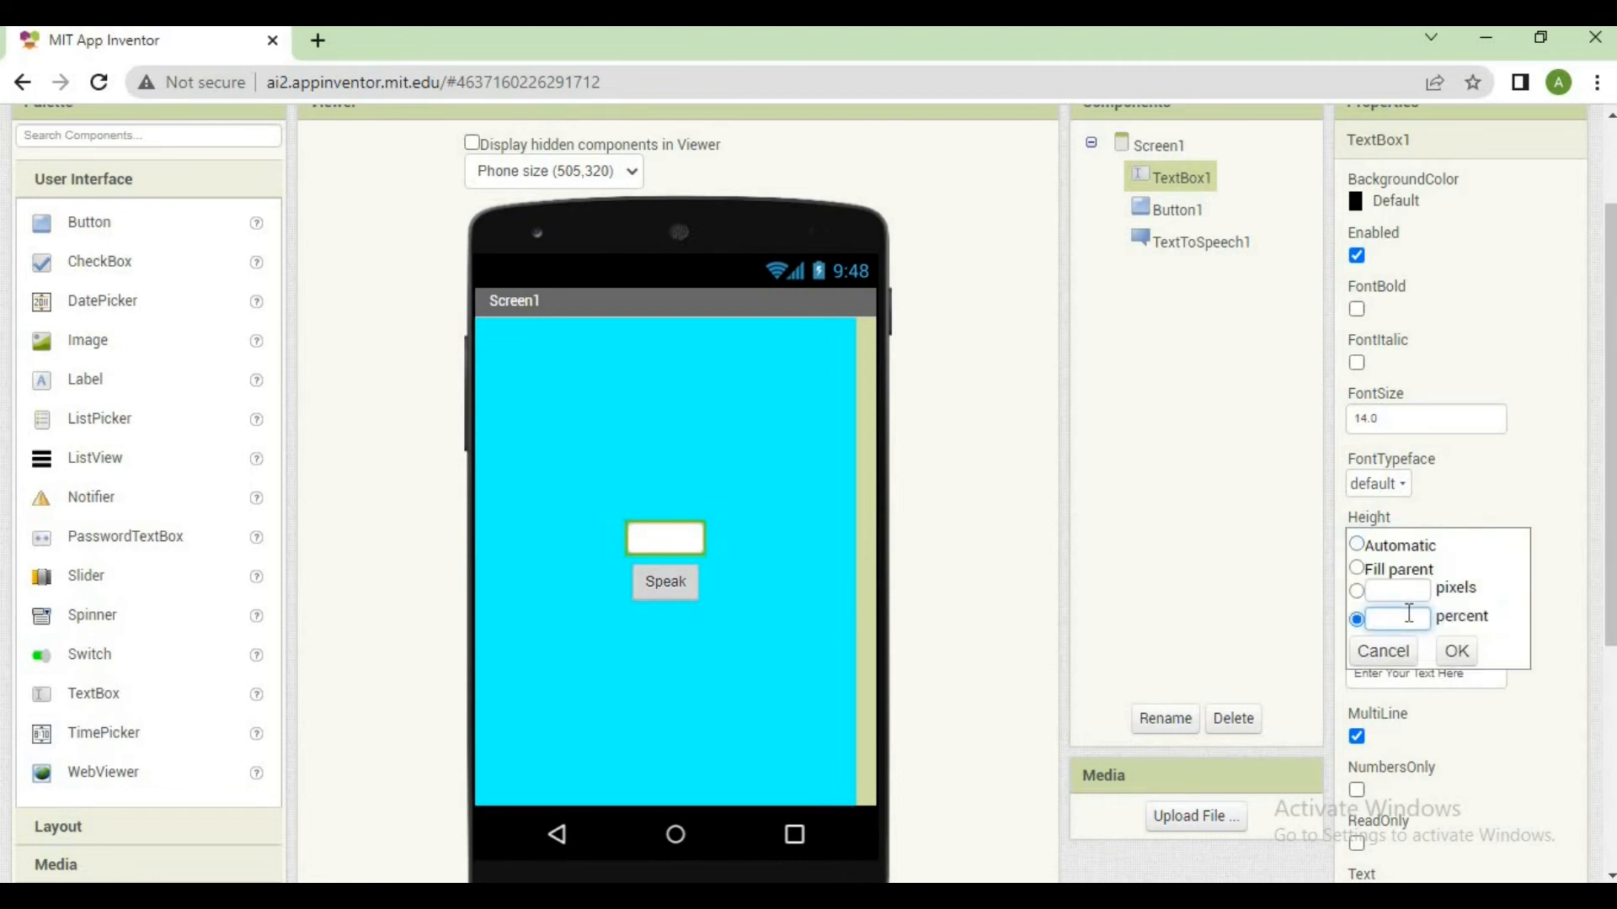
pyautogui.click(1299, 583)
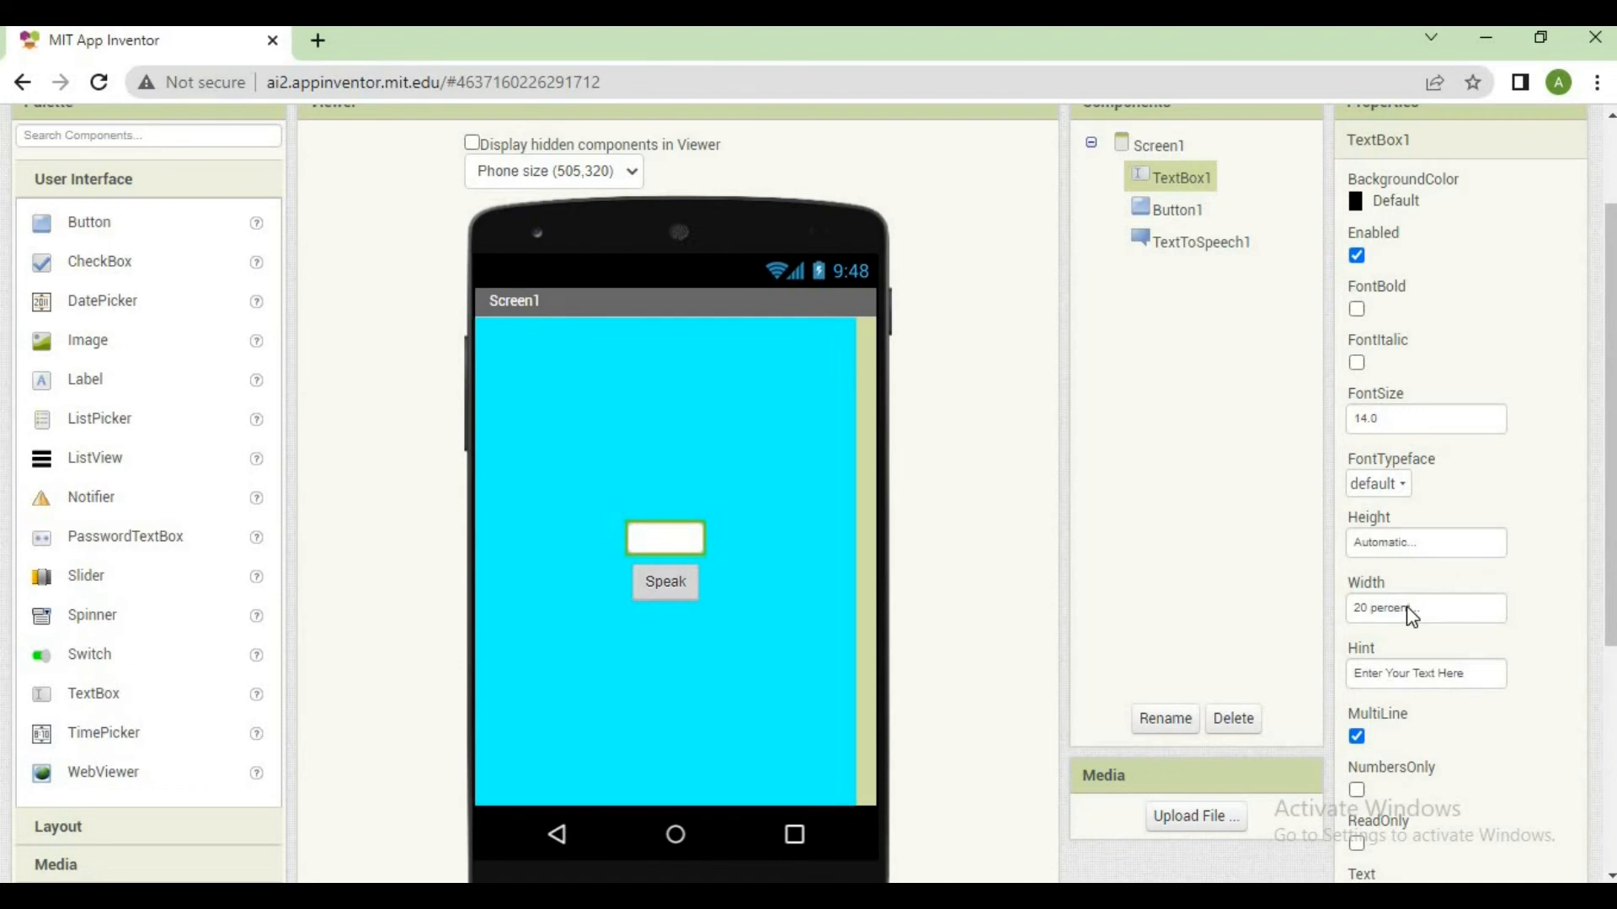
# Change the width of TextBox1 to Fill parent
pyautogui.click(1411, 618)
pyautogui.click(1412, 638)
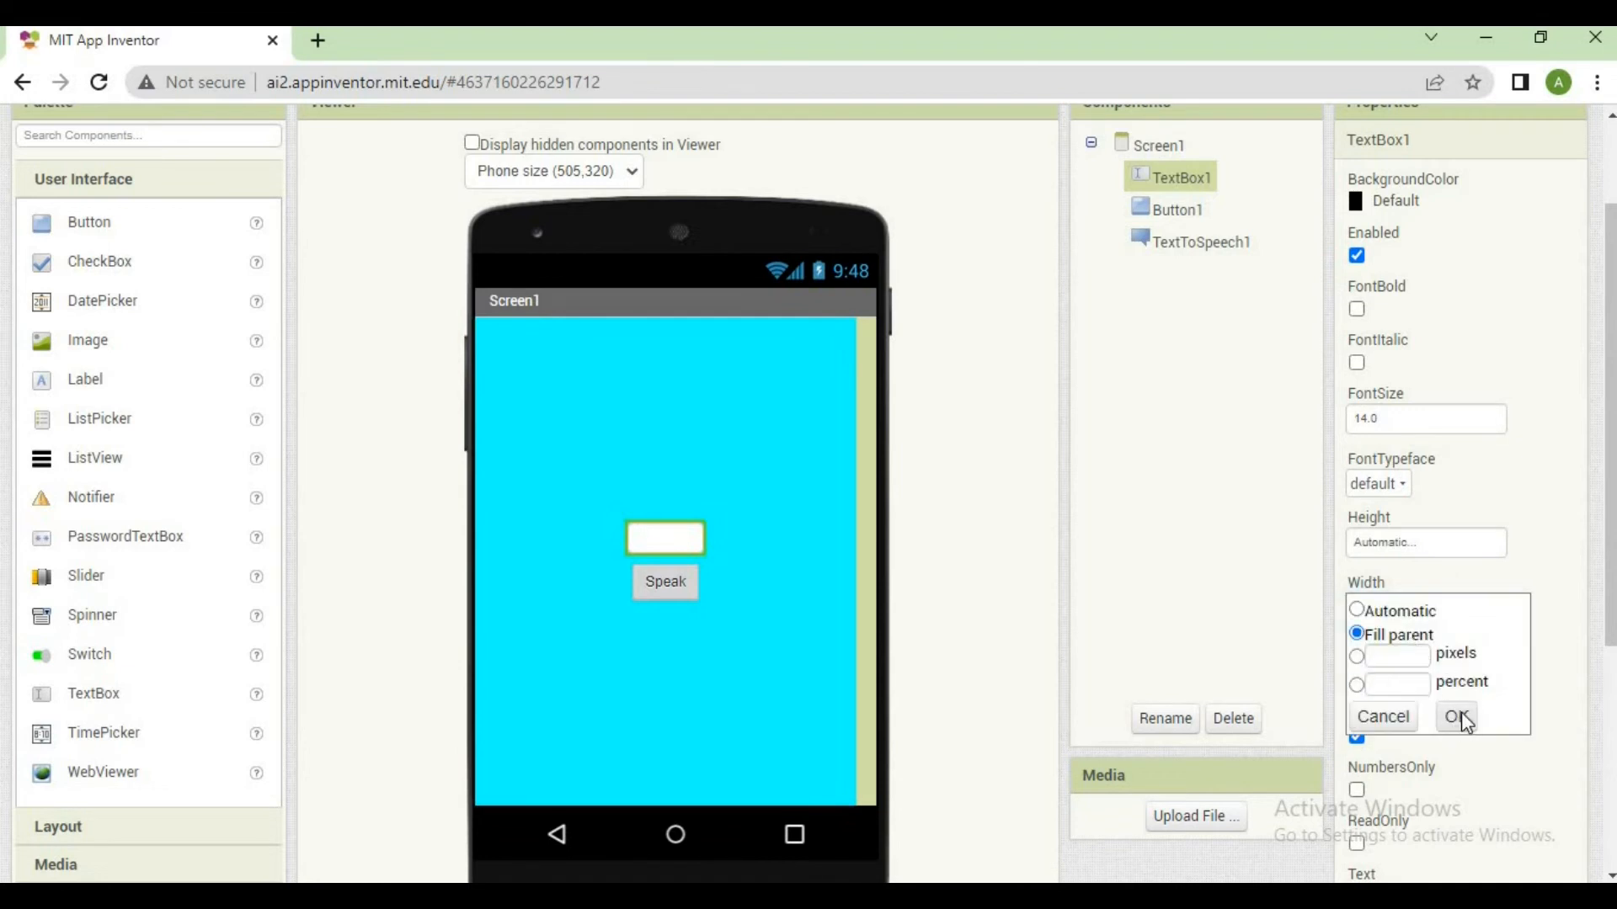
pyautogui.click(1464, 718)
# Set the height of TextBox1 to 50 percent and its background color to Yellow
pyautogui.click(1404, 553)
pyautogui.click(1406, 620)
pyautogui.write('50')
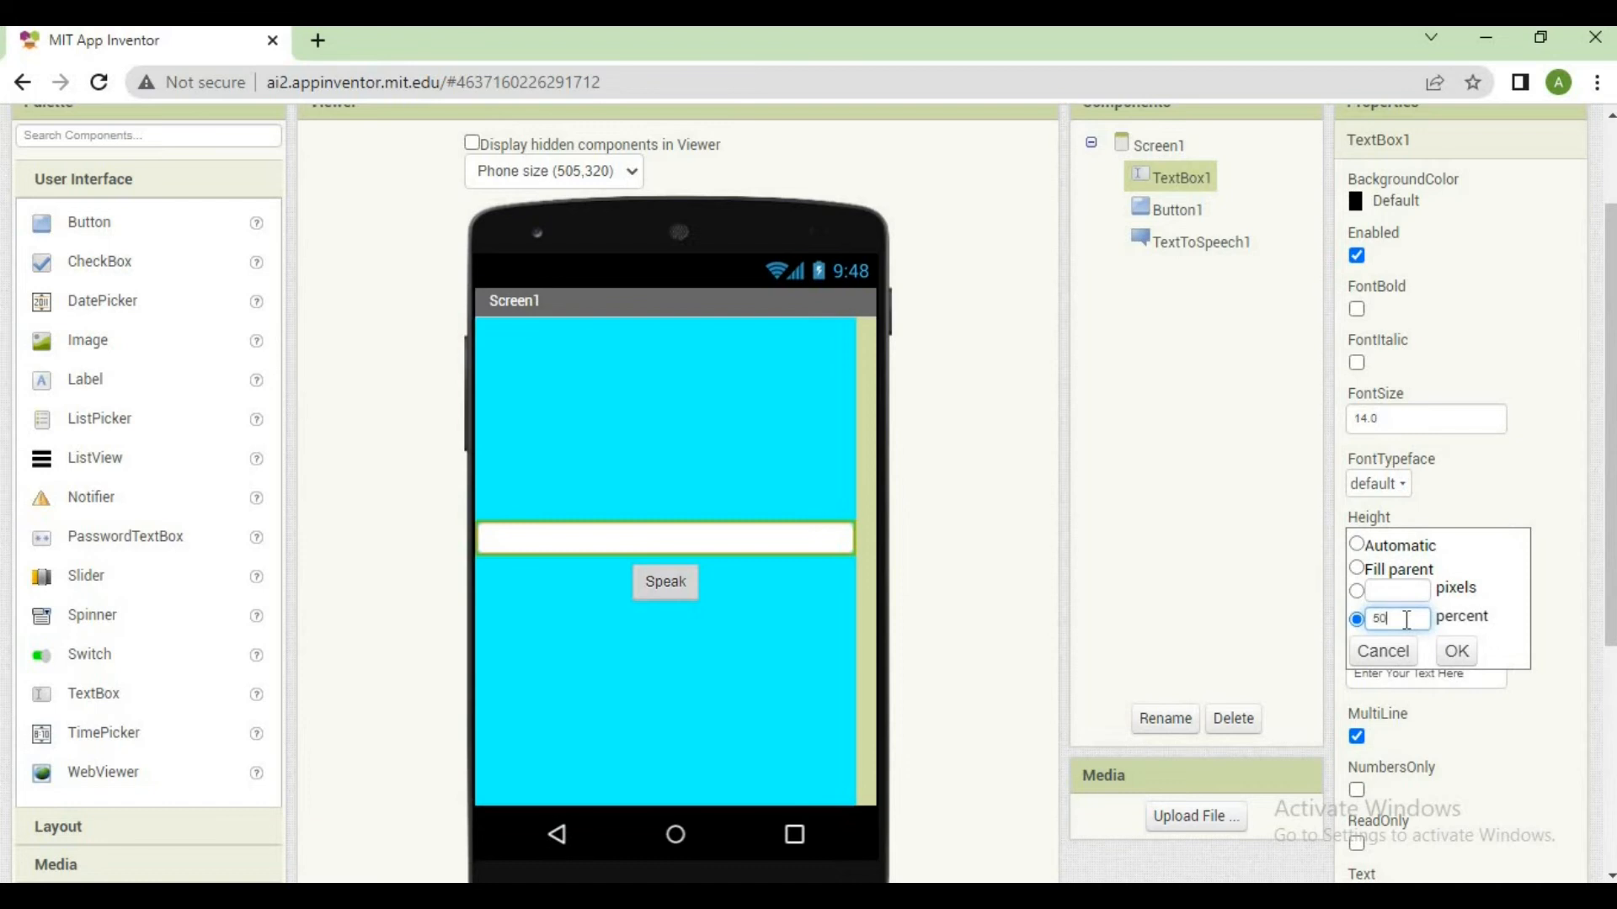
pyautogui.click(1457, 653)
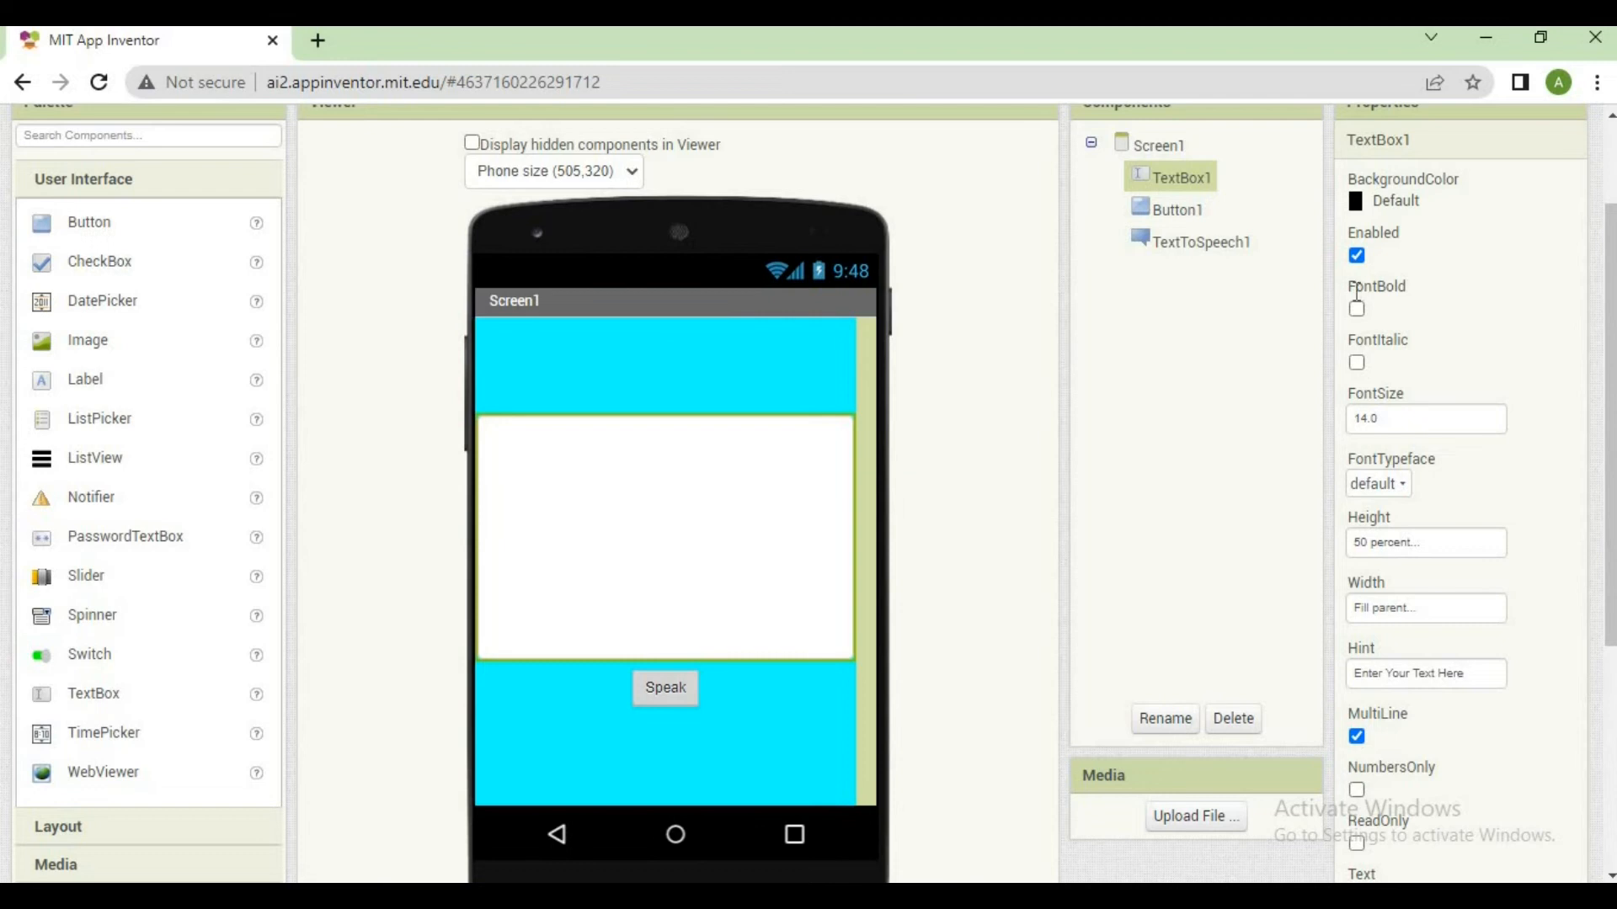
pyautogui.click(1402, 212)
pyautogui.click(1415, 657)
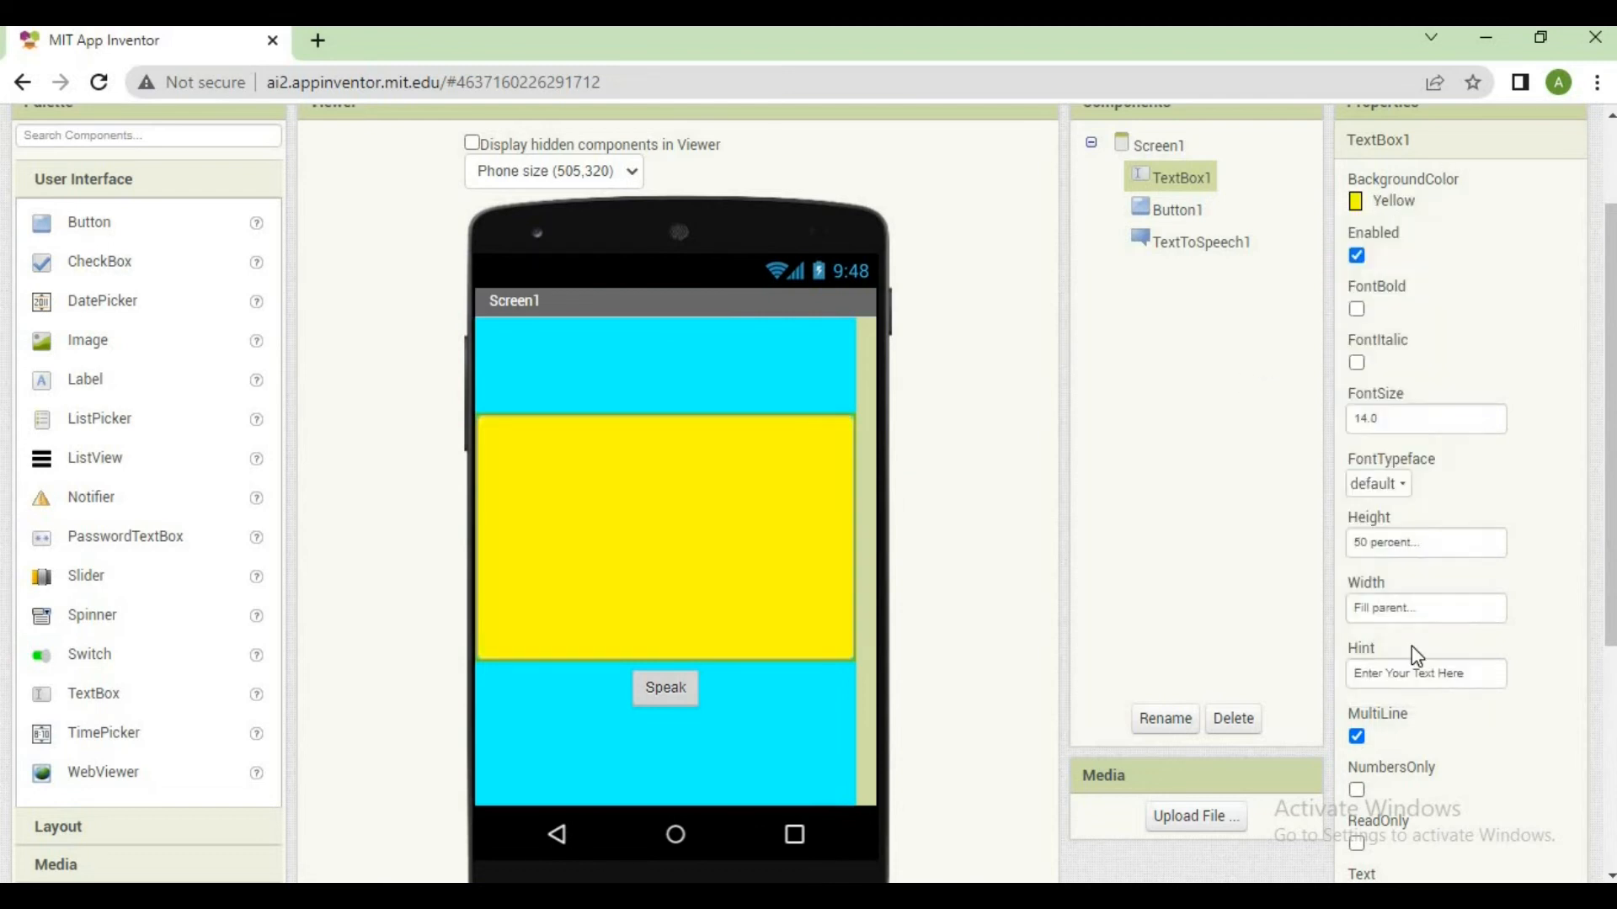
# Make the text of the Speak button, Button1, bold and italic
pyautogui.click(694, 689)
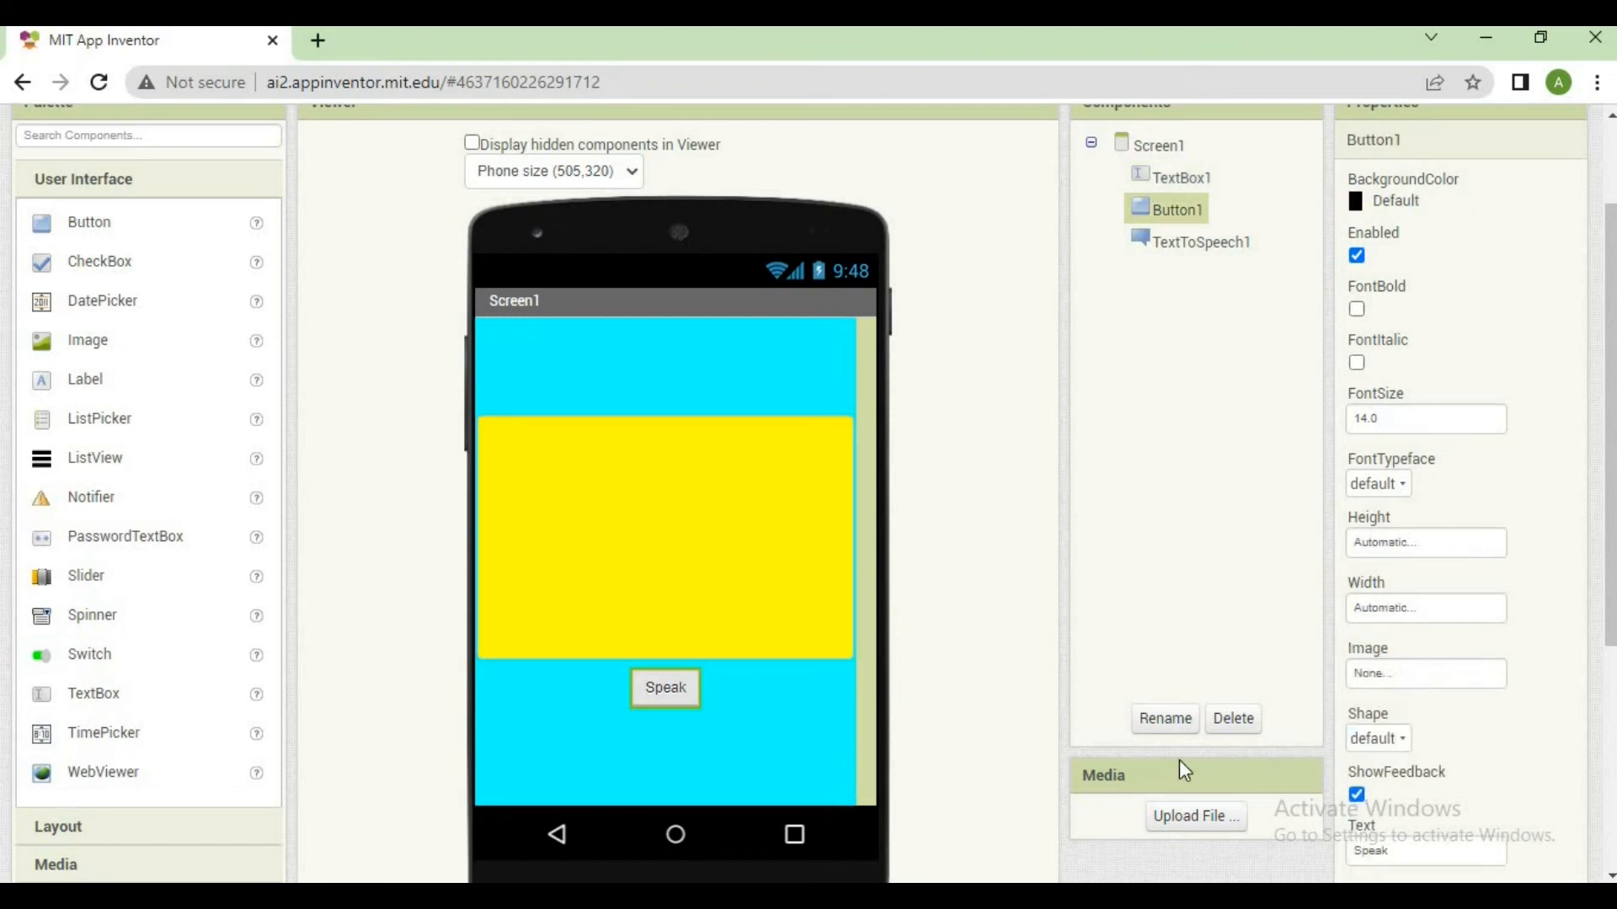
pyautogui.click(1185, 215)
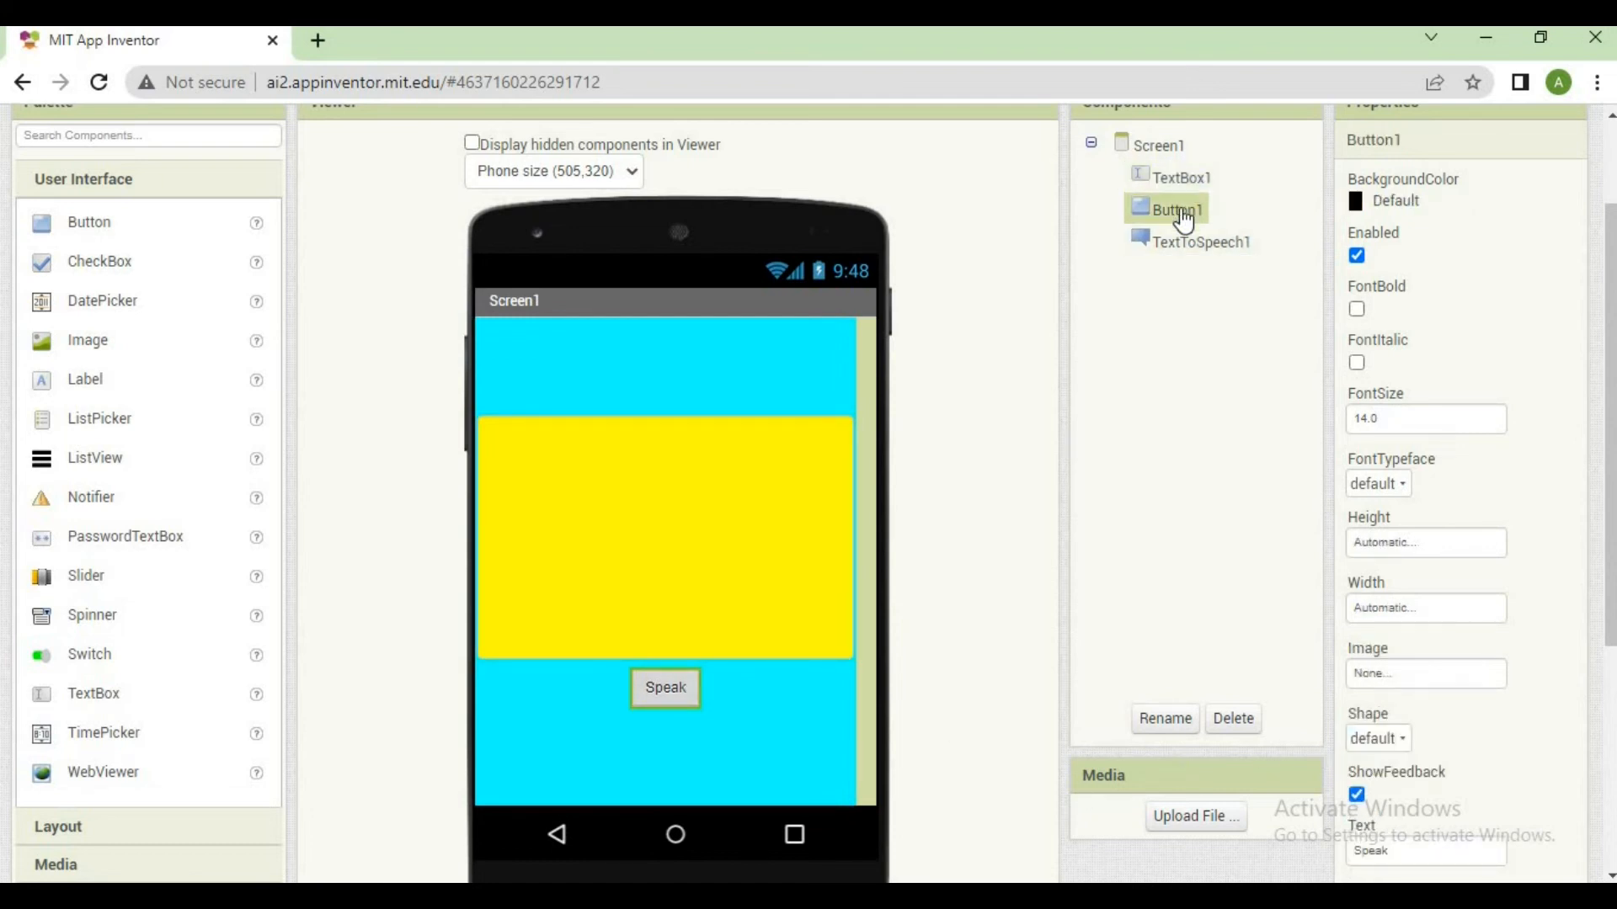
pyautogui.click(1356, 309)
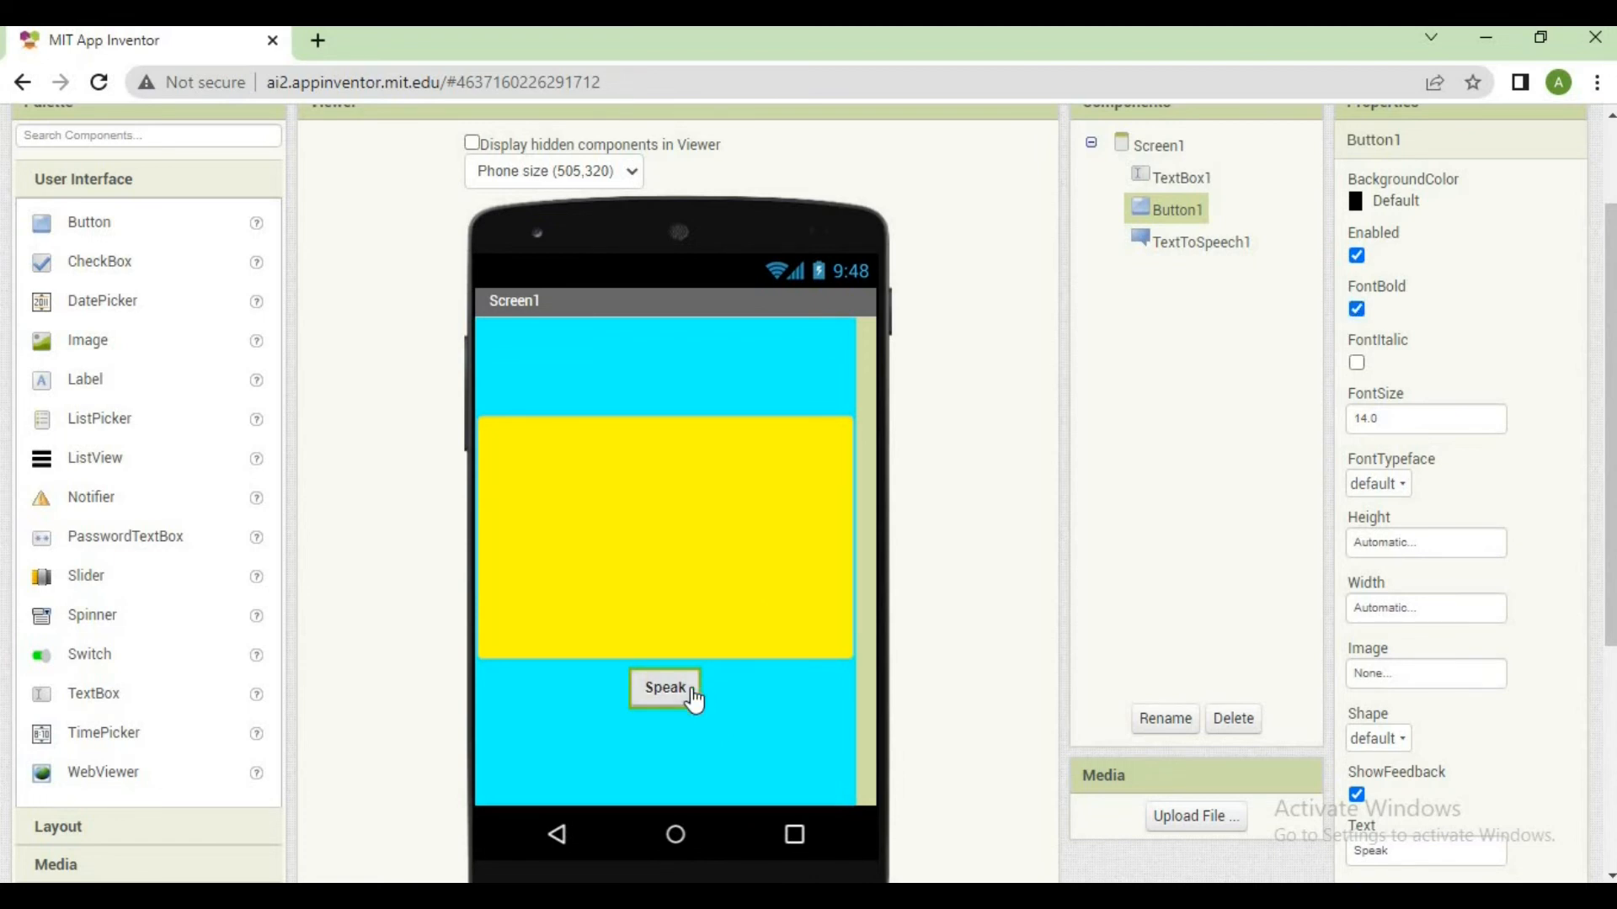
pyautogui.click(1358, 366)
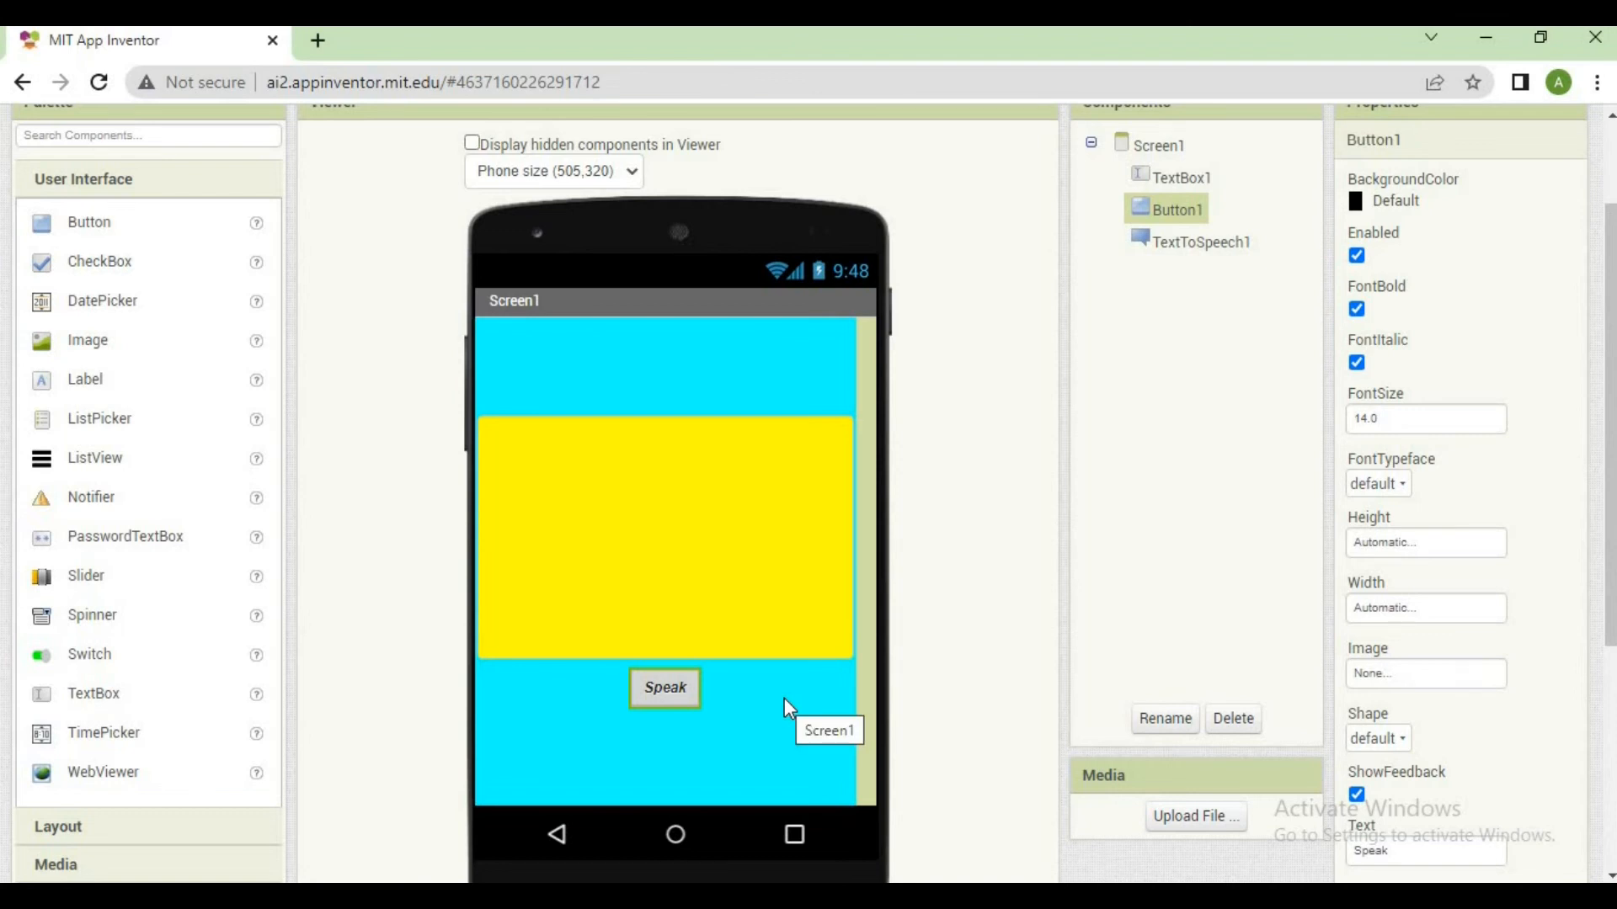
# Set the Speak button's font size to 25 and turn off its italic style
pyautogui.click(1407, 432)
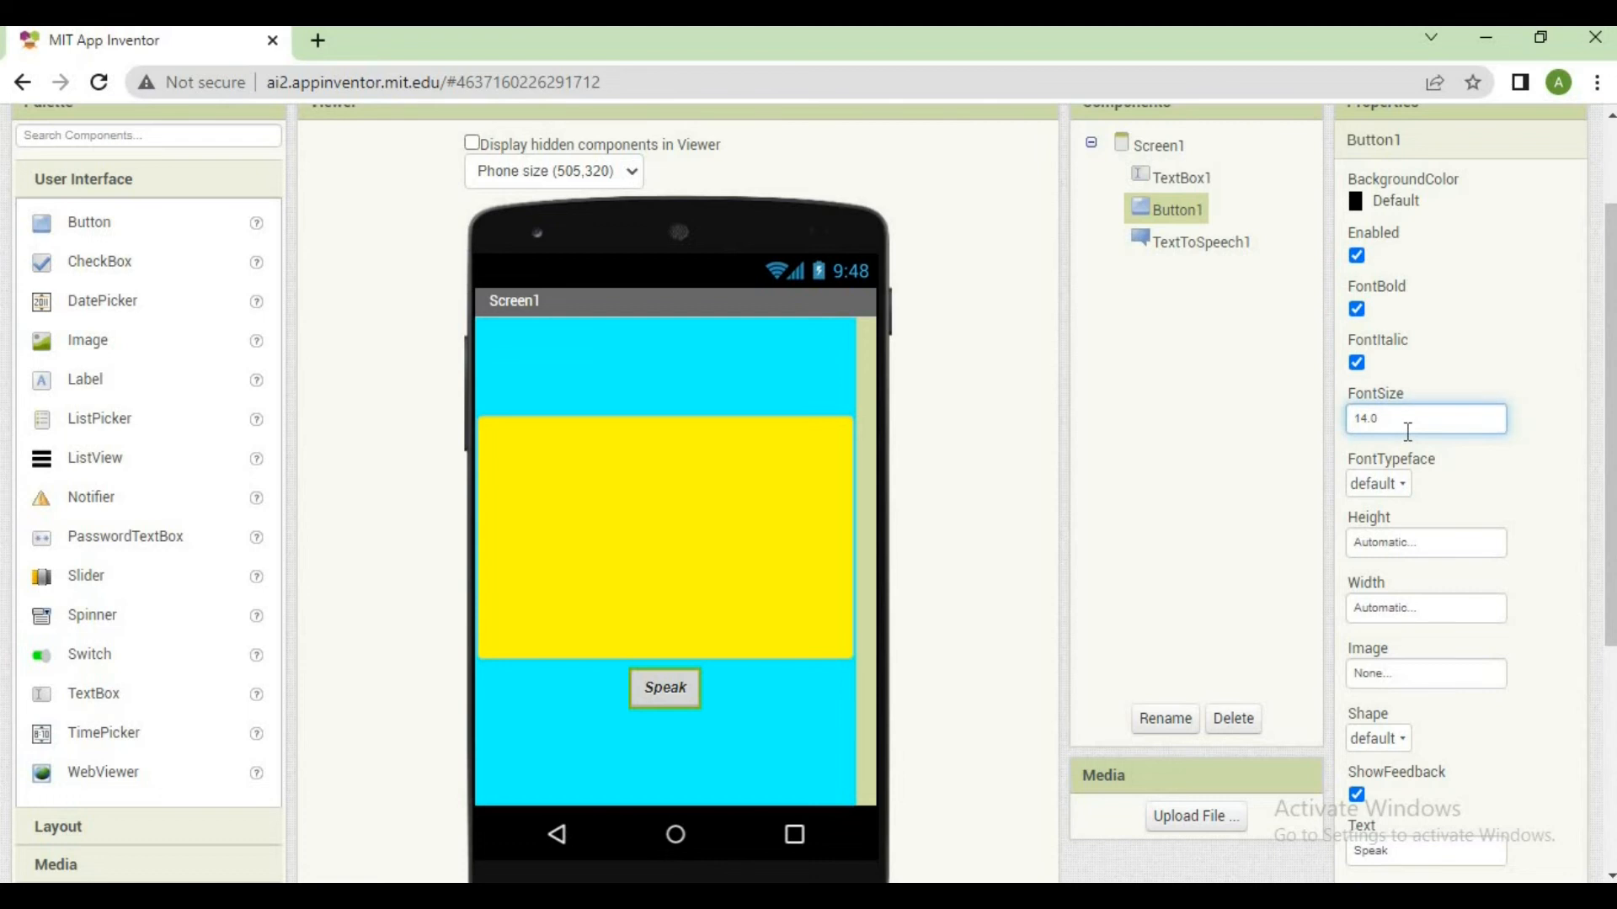
pyautogui.press('BackSpace')
pyautogui.press('BackSpace')
pyautogui.press('BackSpace')
pyautogui.write('25')
pyautogui.press('Return')
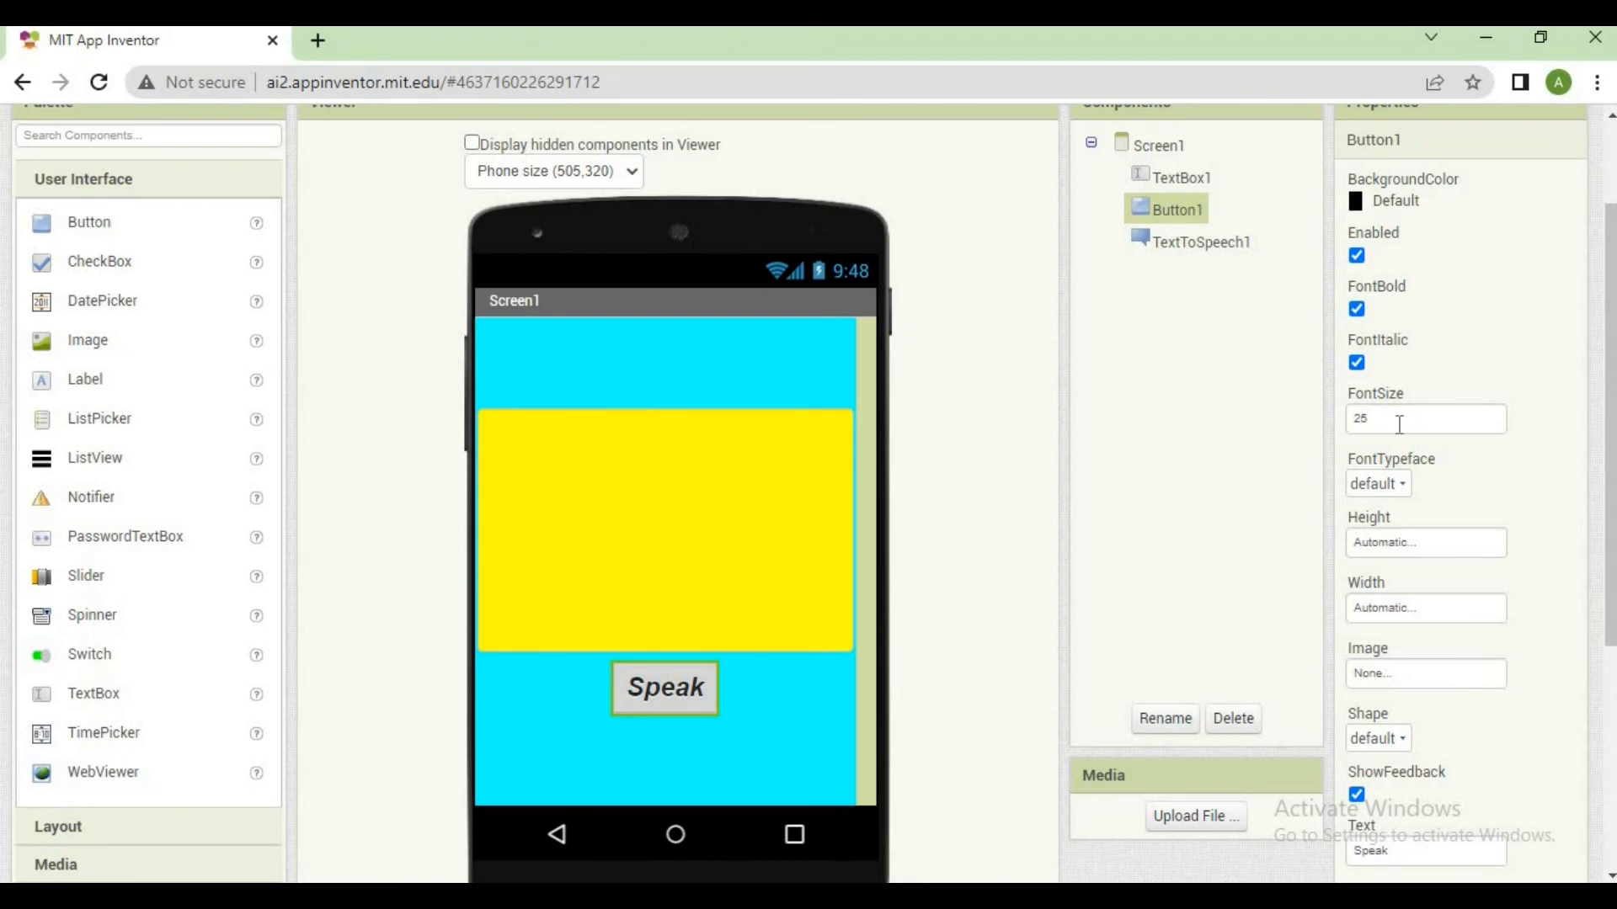
pyautogui.click(1358, 364)
# Give the Speak button a Green background color and a Blue text color, after trying White for the text
pyautogui.click(1396, 218)
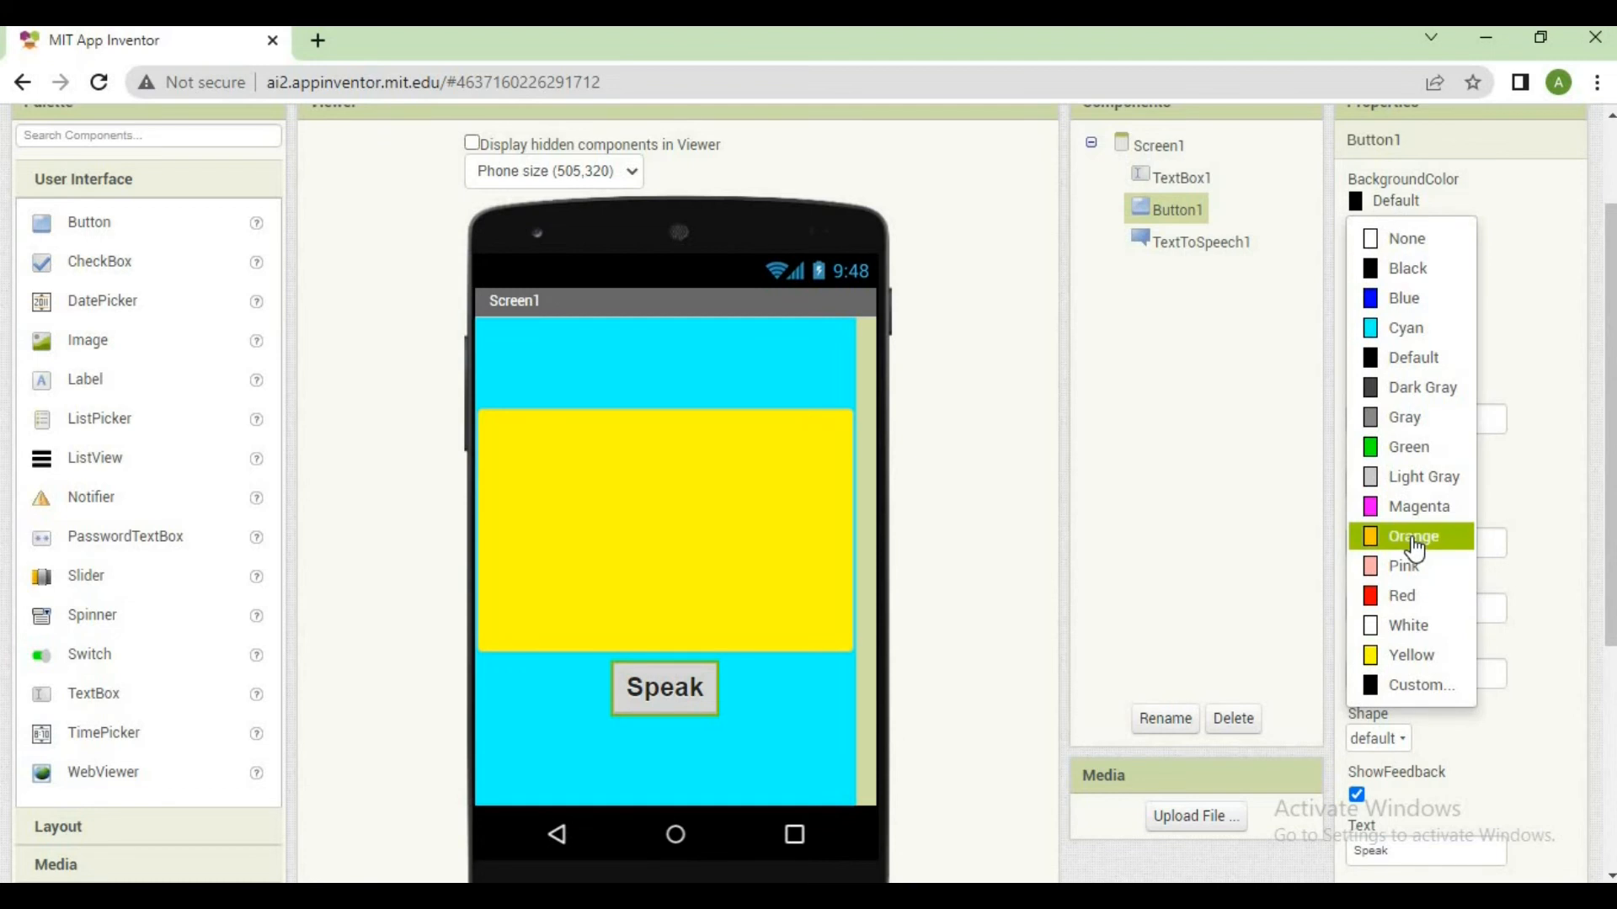
pyautogui.click(1438, 447)
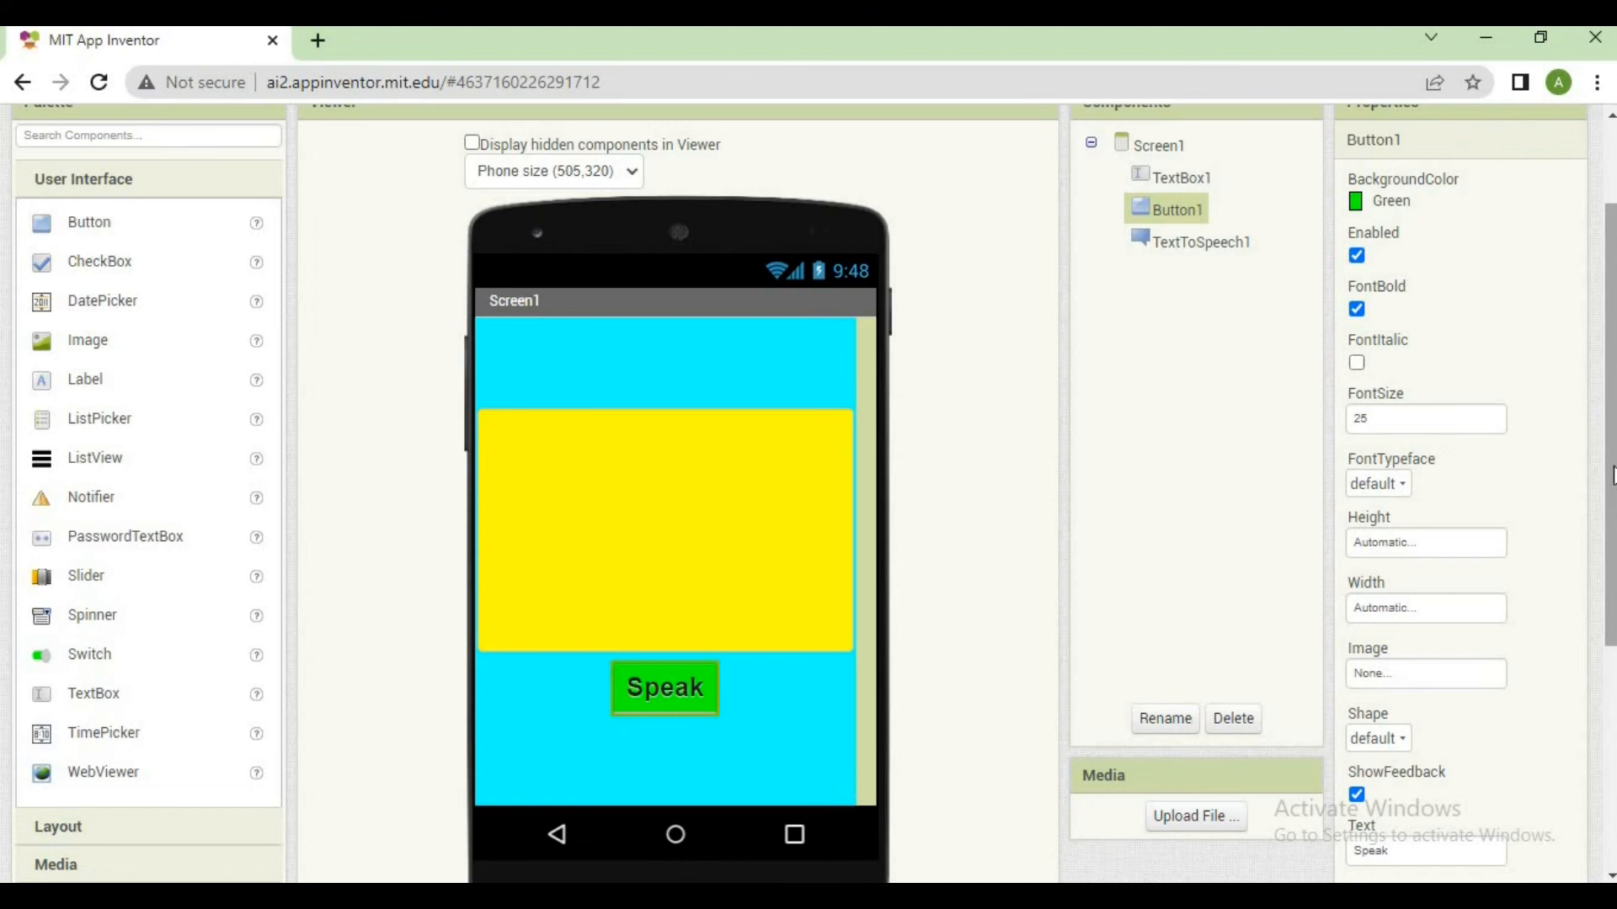
pyautogui.scroll(-3, 1613, 476)
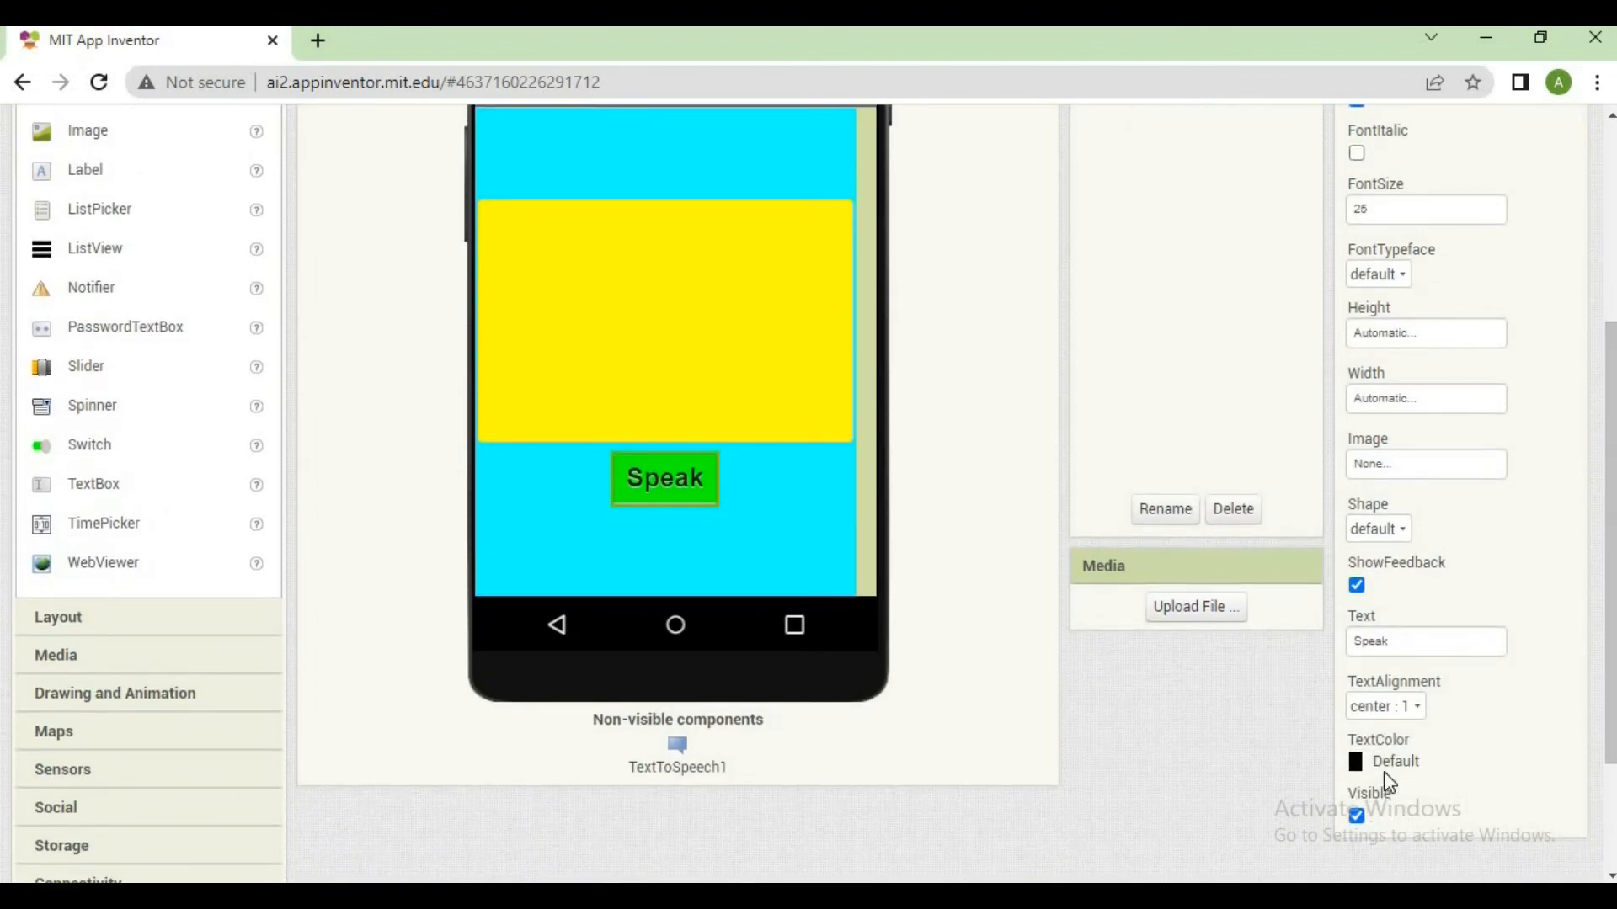
pyautogui.click(1384, 769)
pyautogui.click(1408, 674)
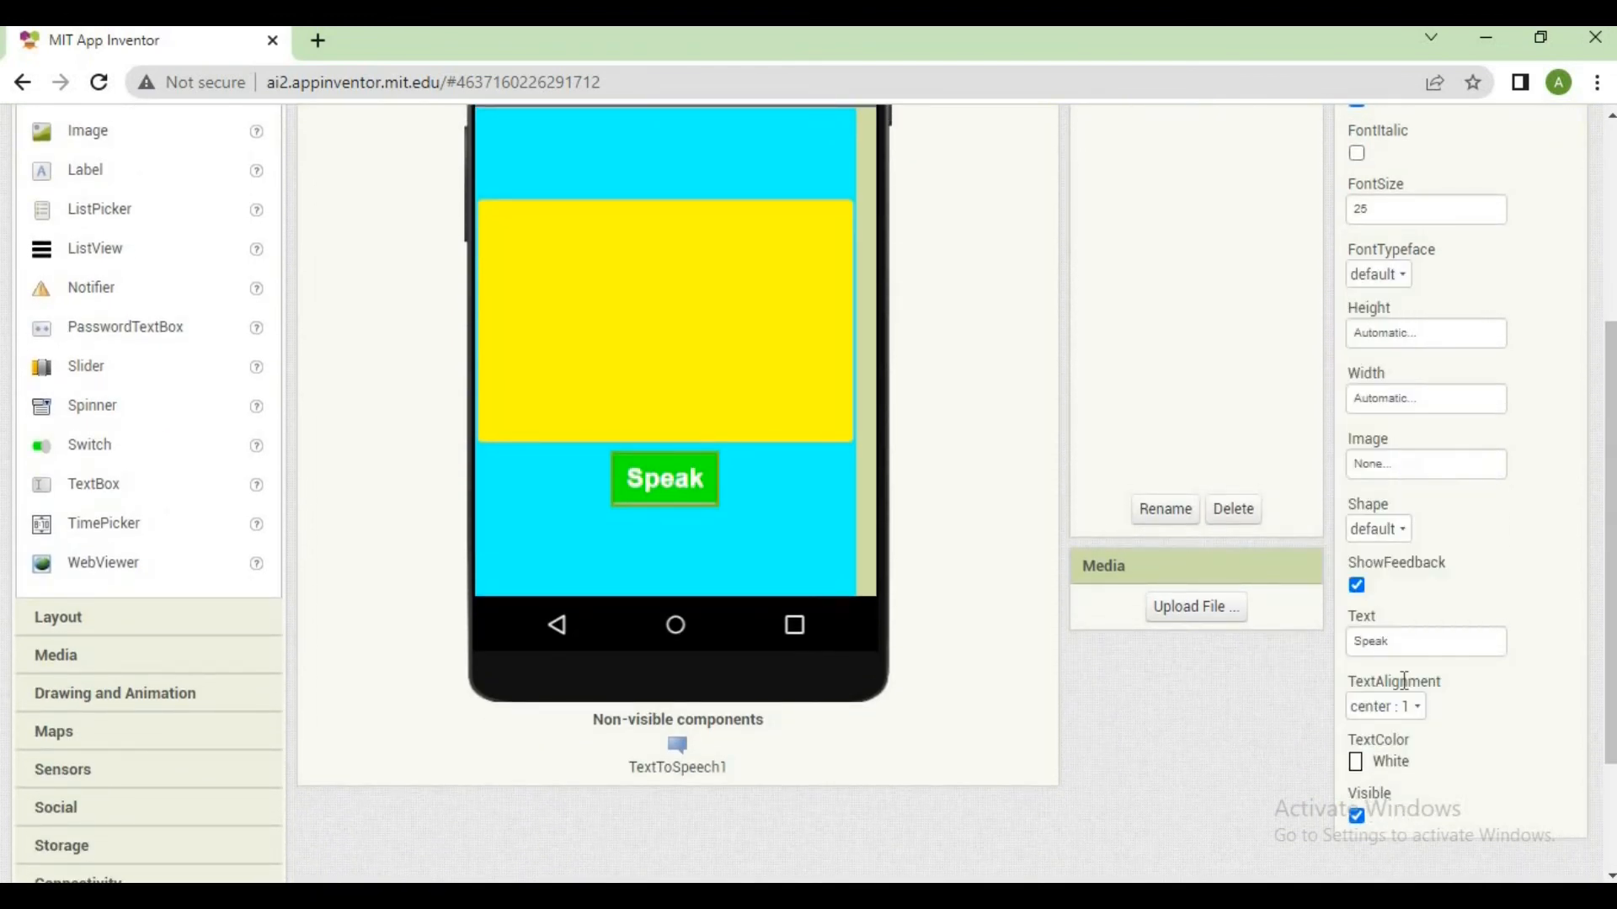
pyautogui.click(1398, 762)
pyautogui.click(1402, 344)
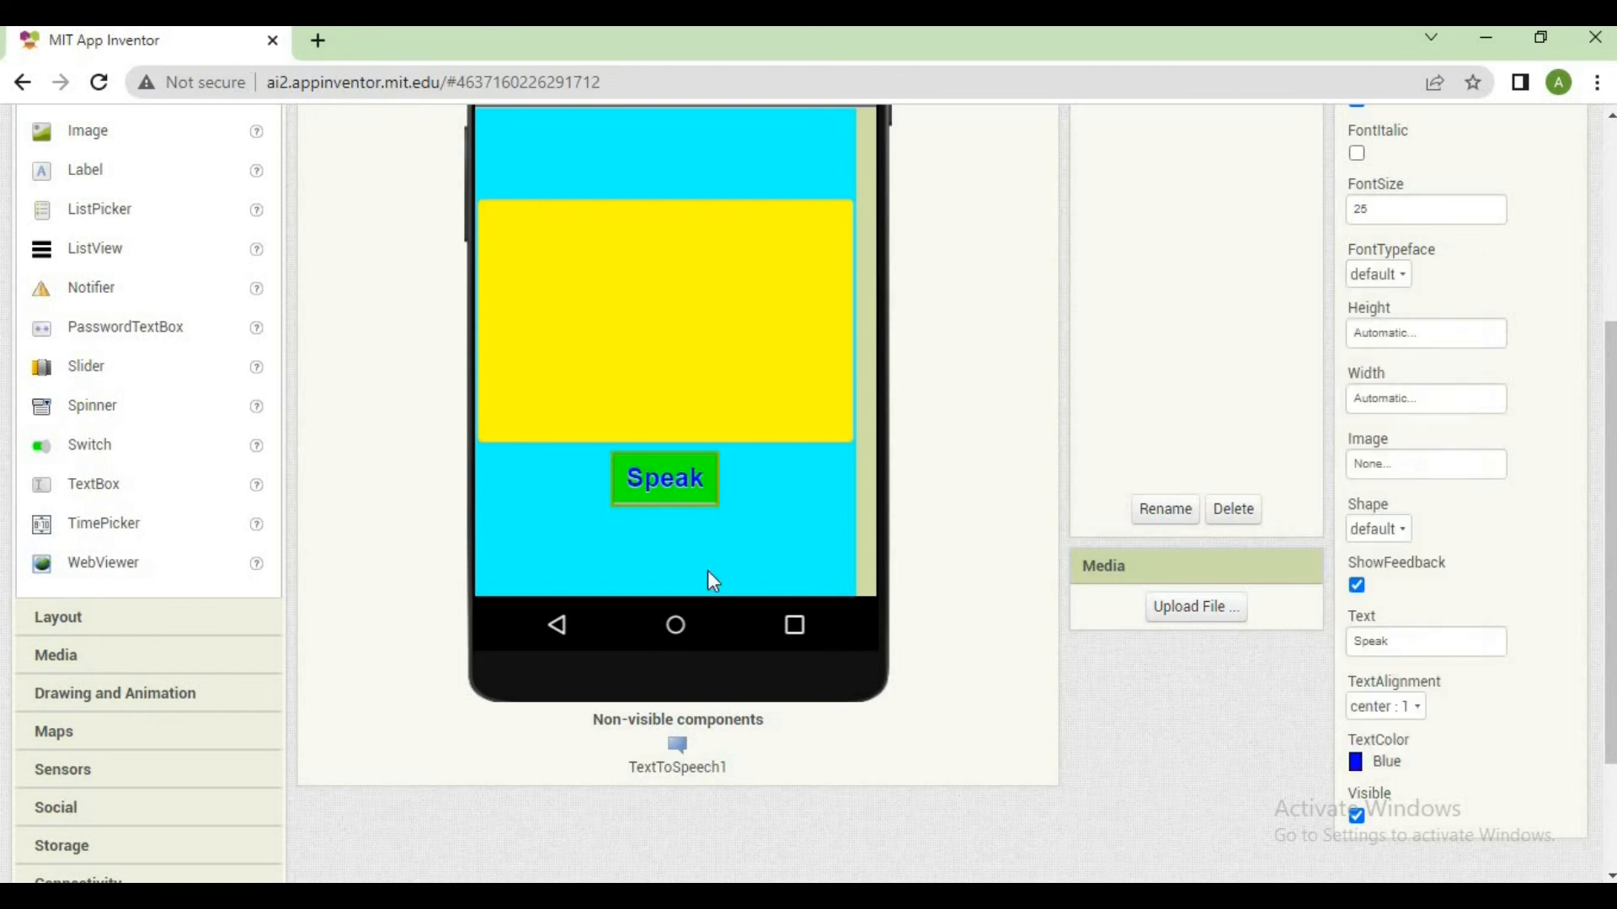
pyautogui.click(725, 520)
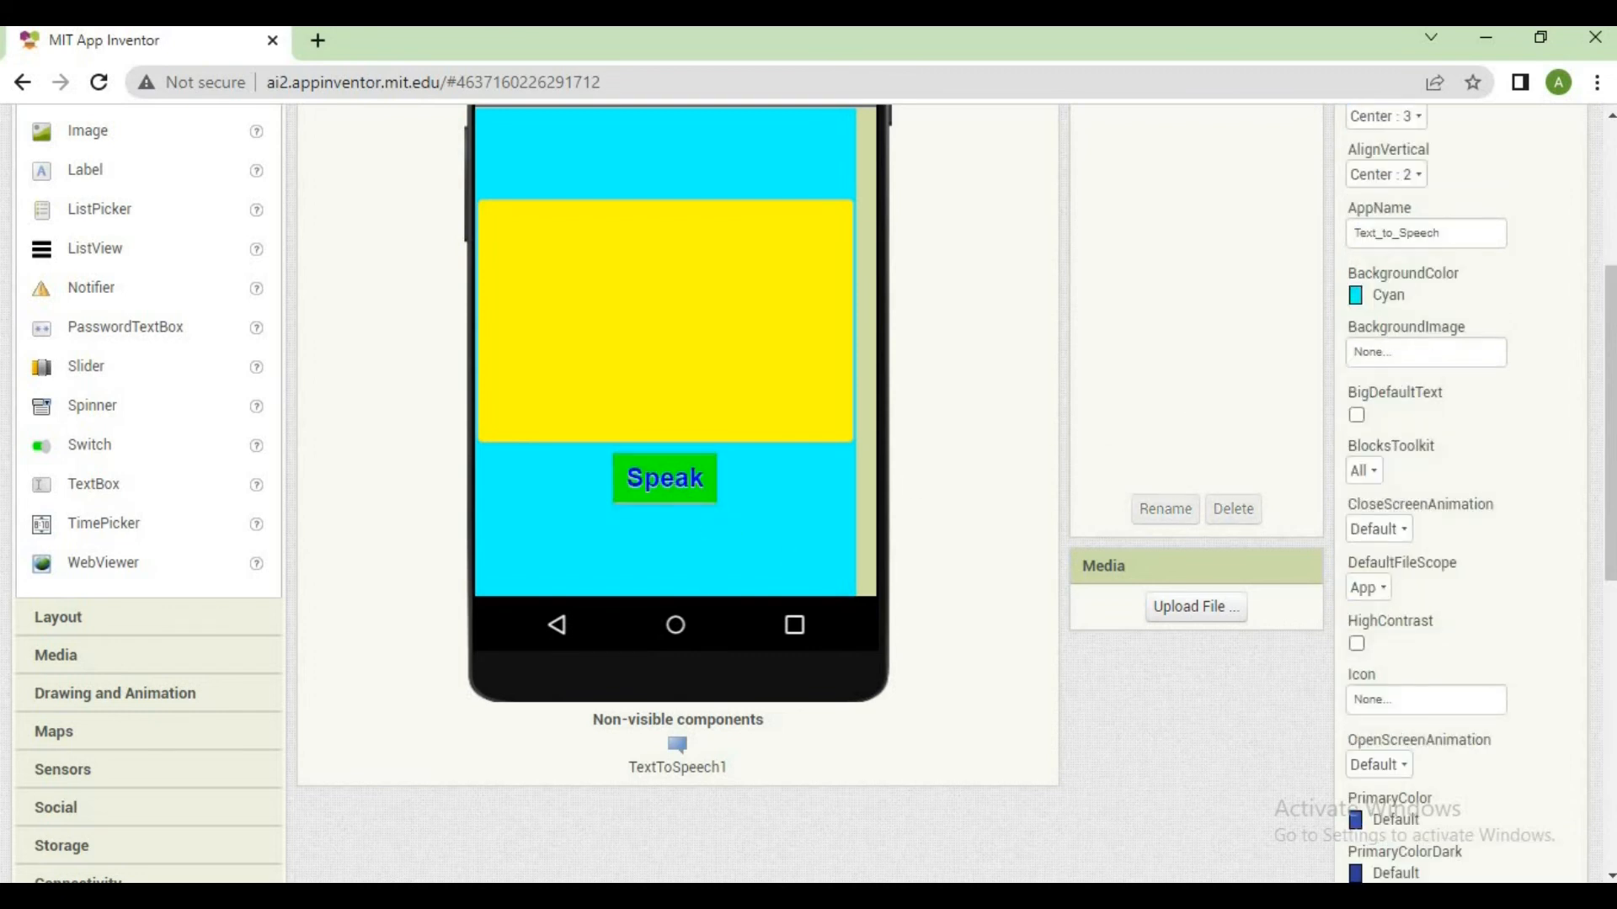
# Switch to the Blocks editor and place a when Button1.Click event block in the workspace
pyautogui.scroll(3, 824, 497)
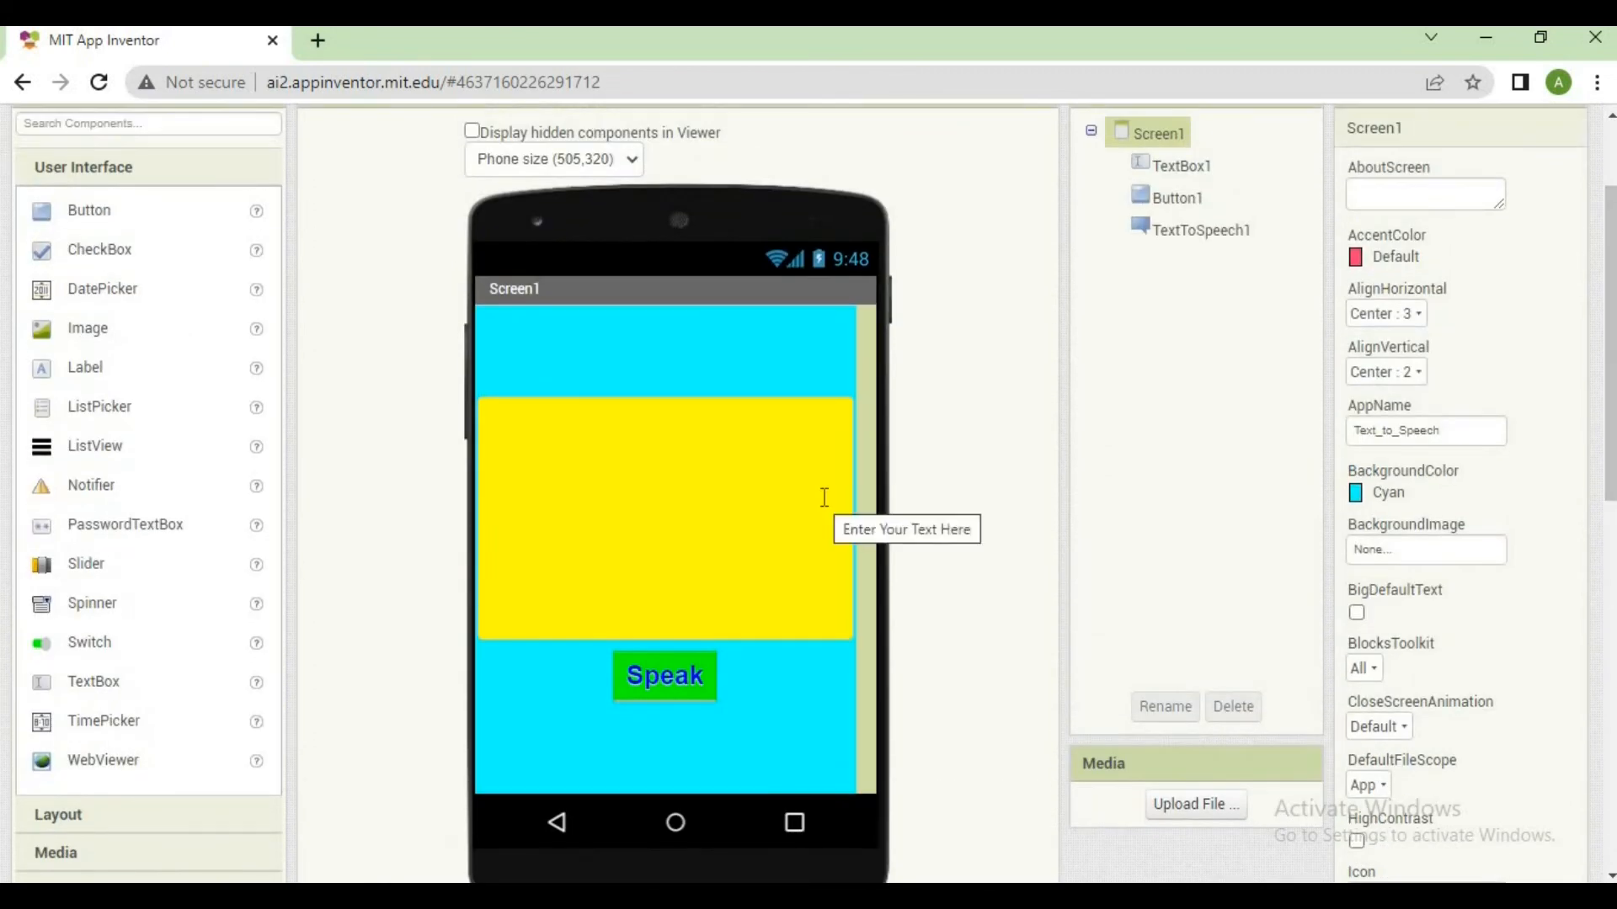
pyautogui.click(824, 497)
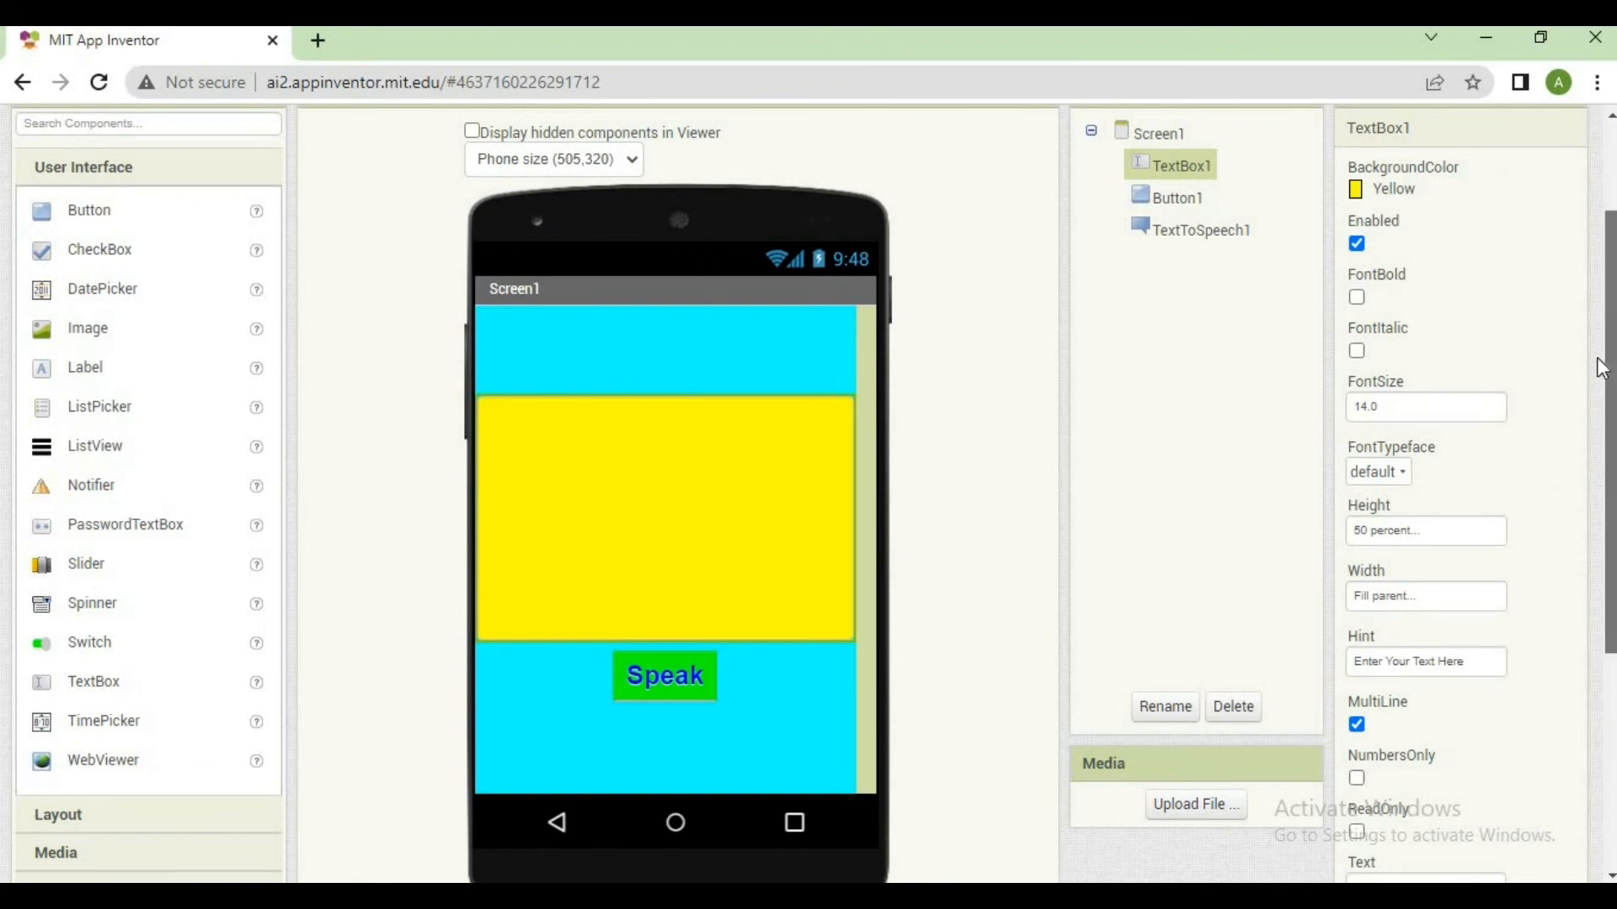
pyautogui.moveTo(1600, 368); pyautogui.dragTo(1570, 242)
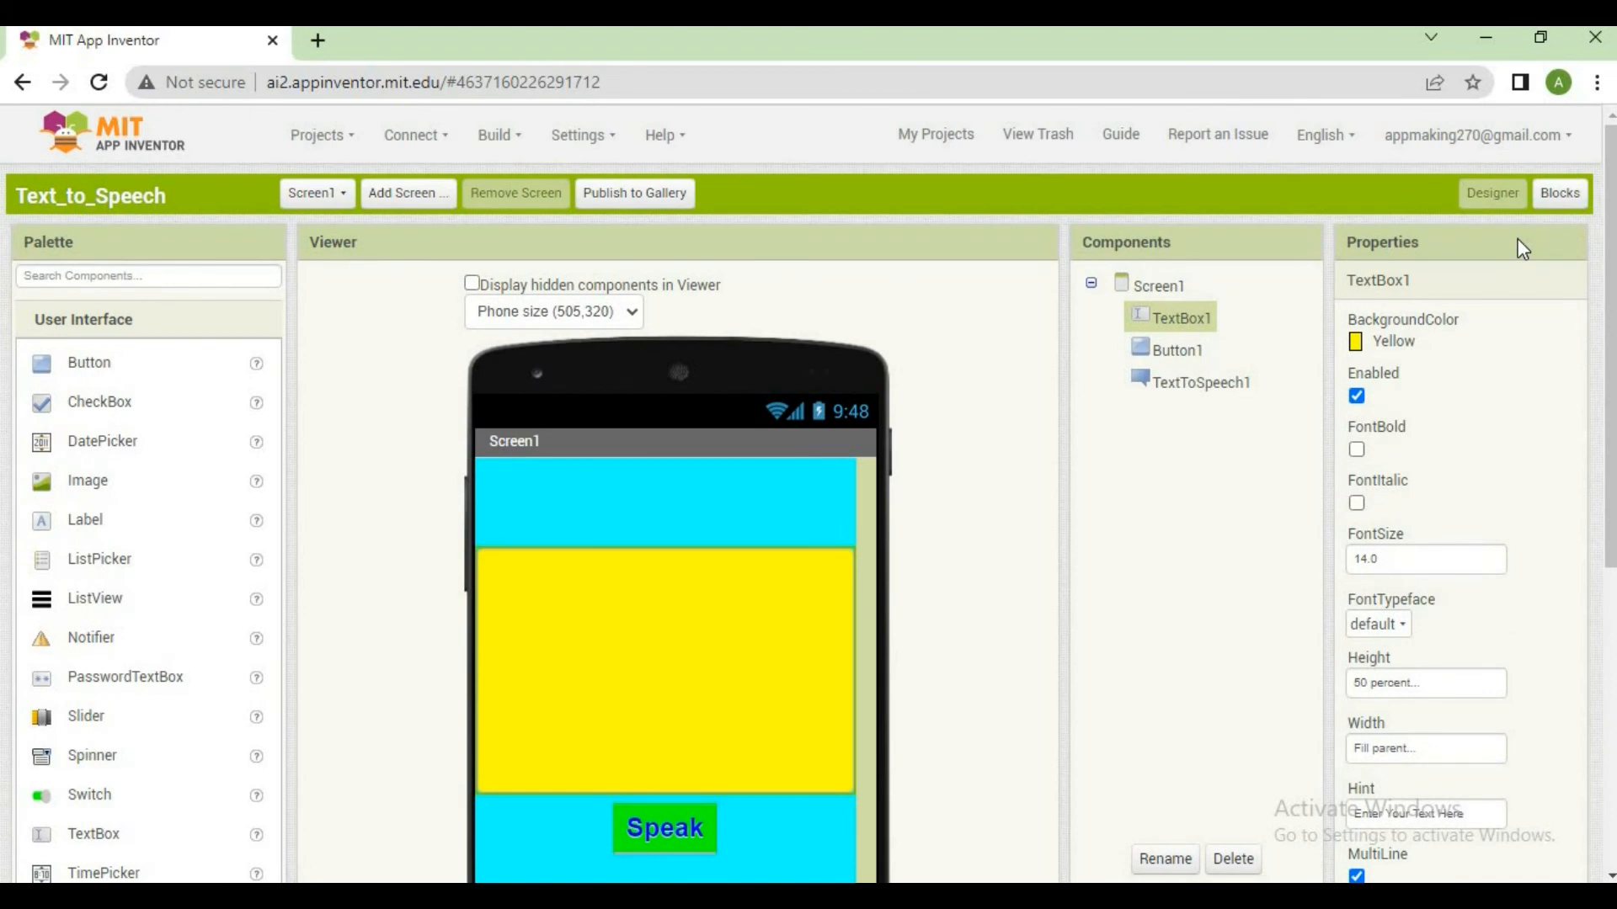
pyautogui.click(1563, 210)
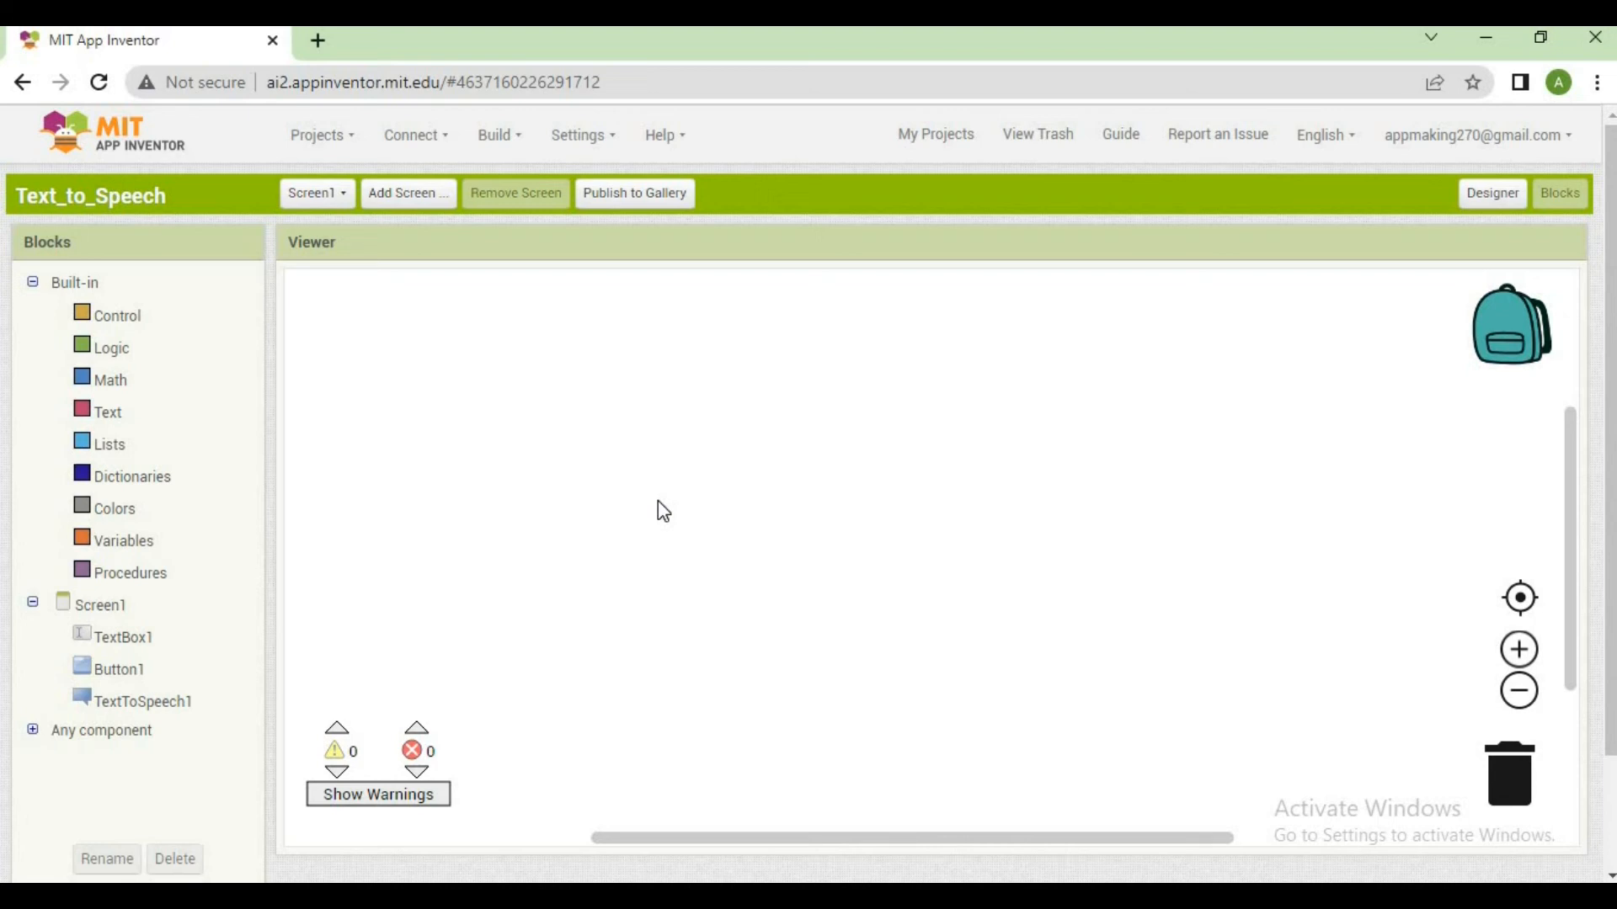
pyautogui.click(138, 674)
pyautogui.click(140, 684)
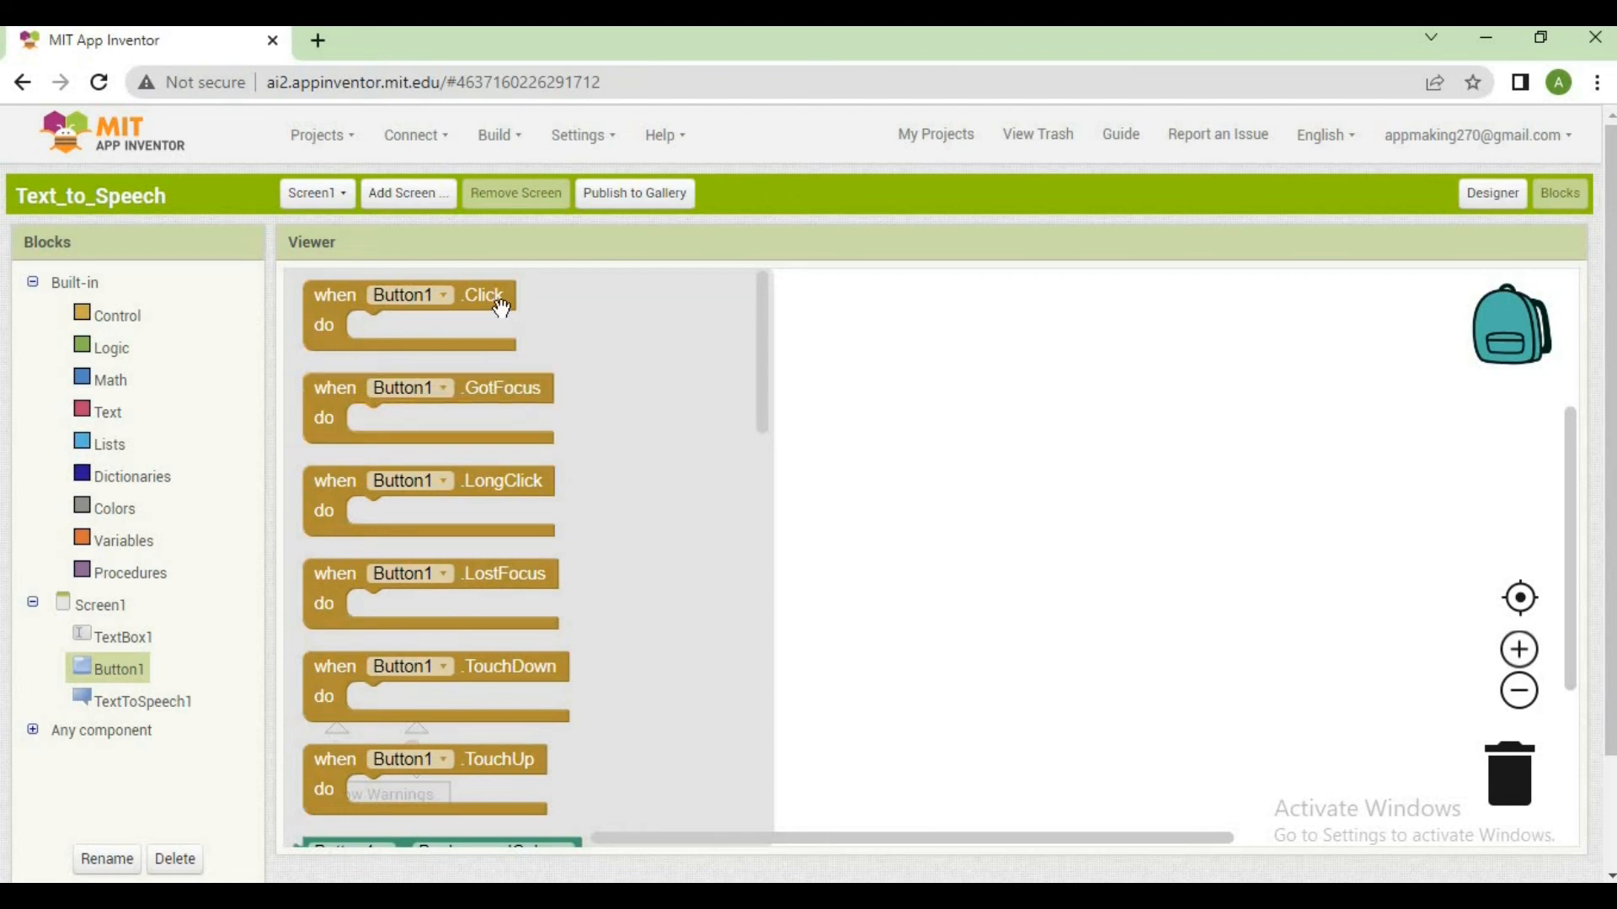
pyautogui.moveTo(492, 301); pyautogui.dragTo(605, 491)
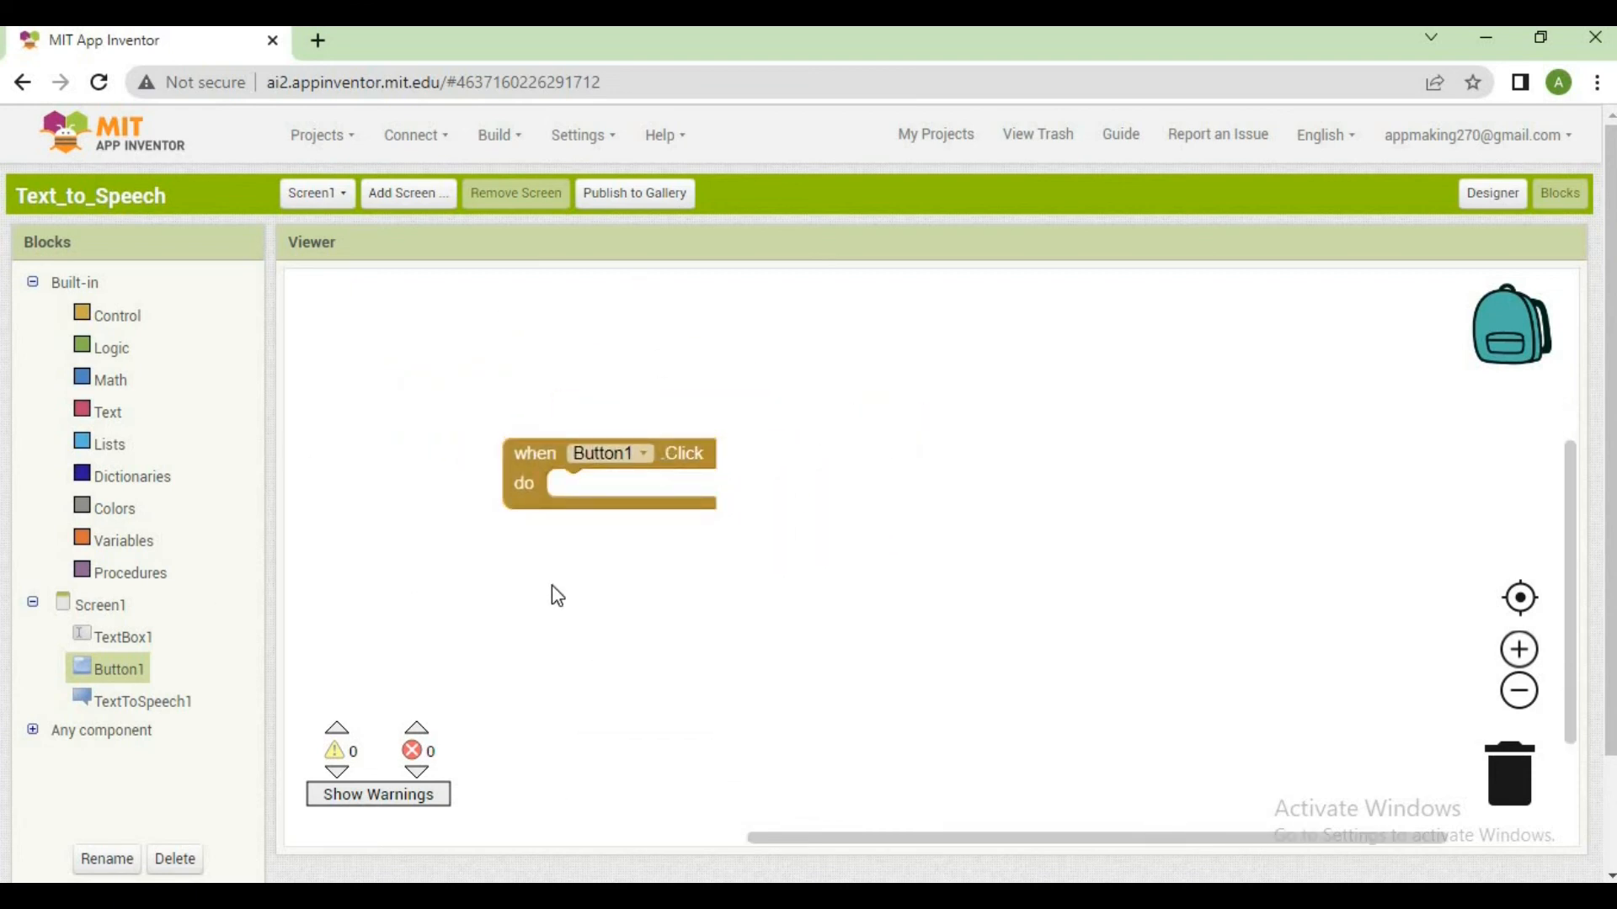
pyautogui.click(121, 674)
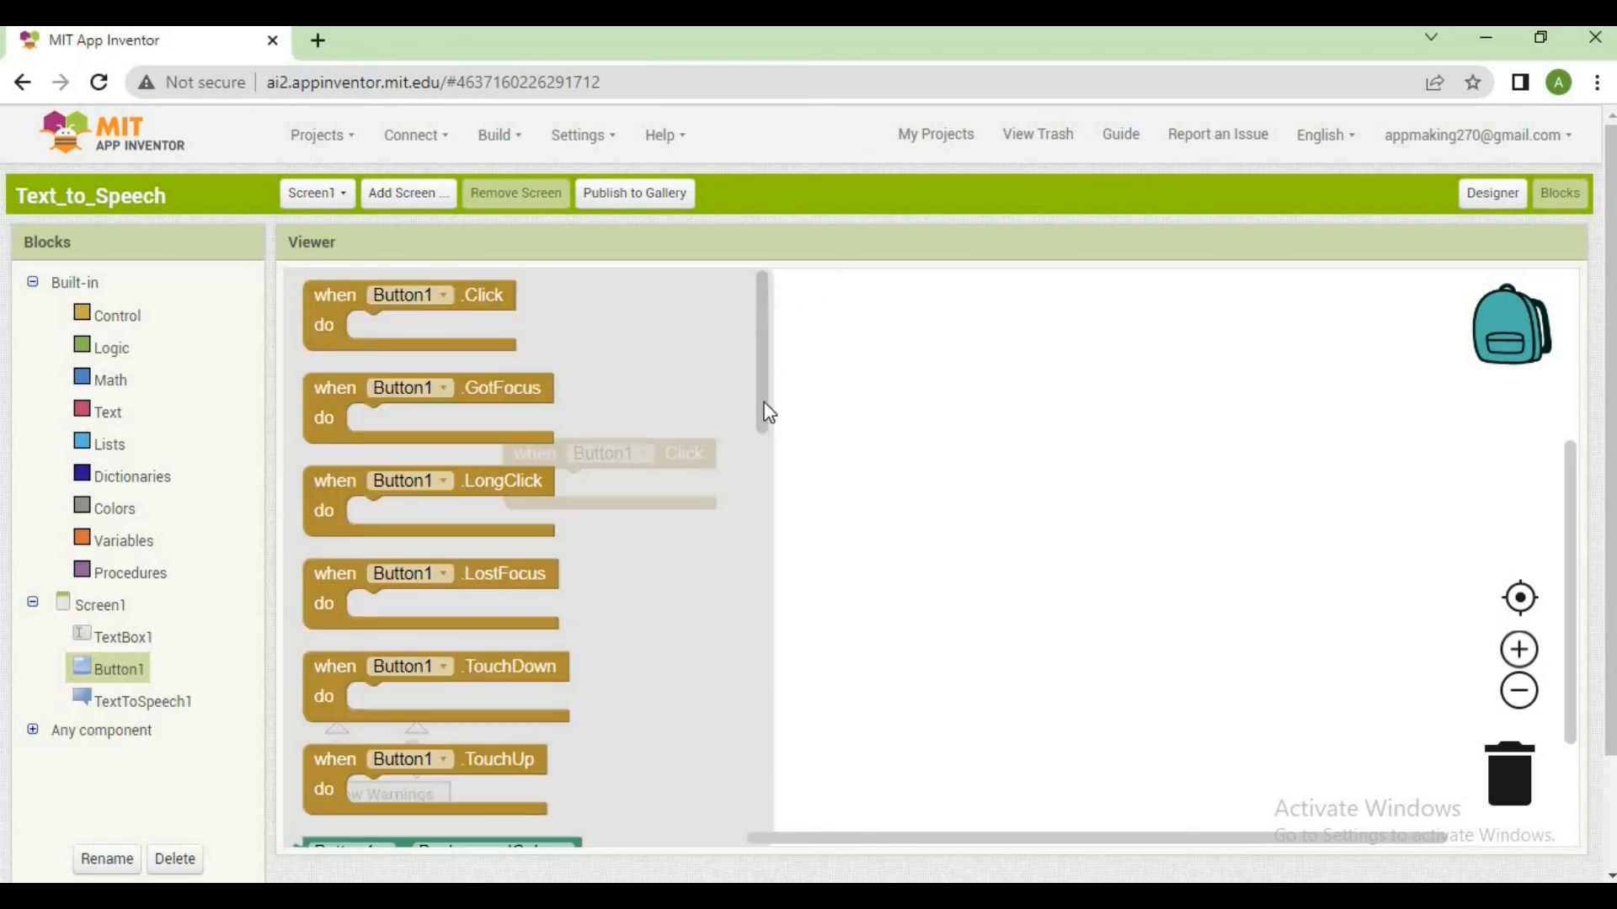
pyautogui.scroll(-5, 765, 438)
pyautogui.scroll(-3, 765, 538)
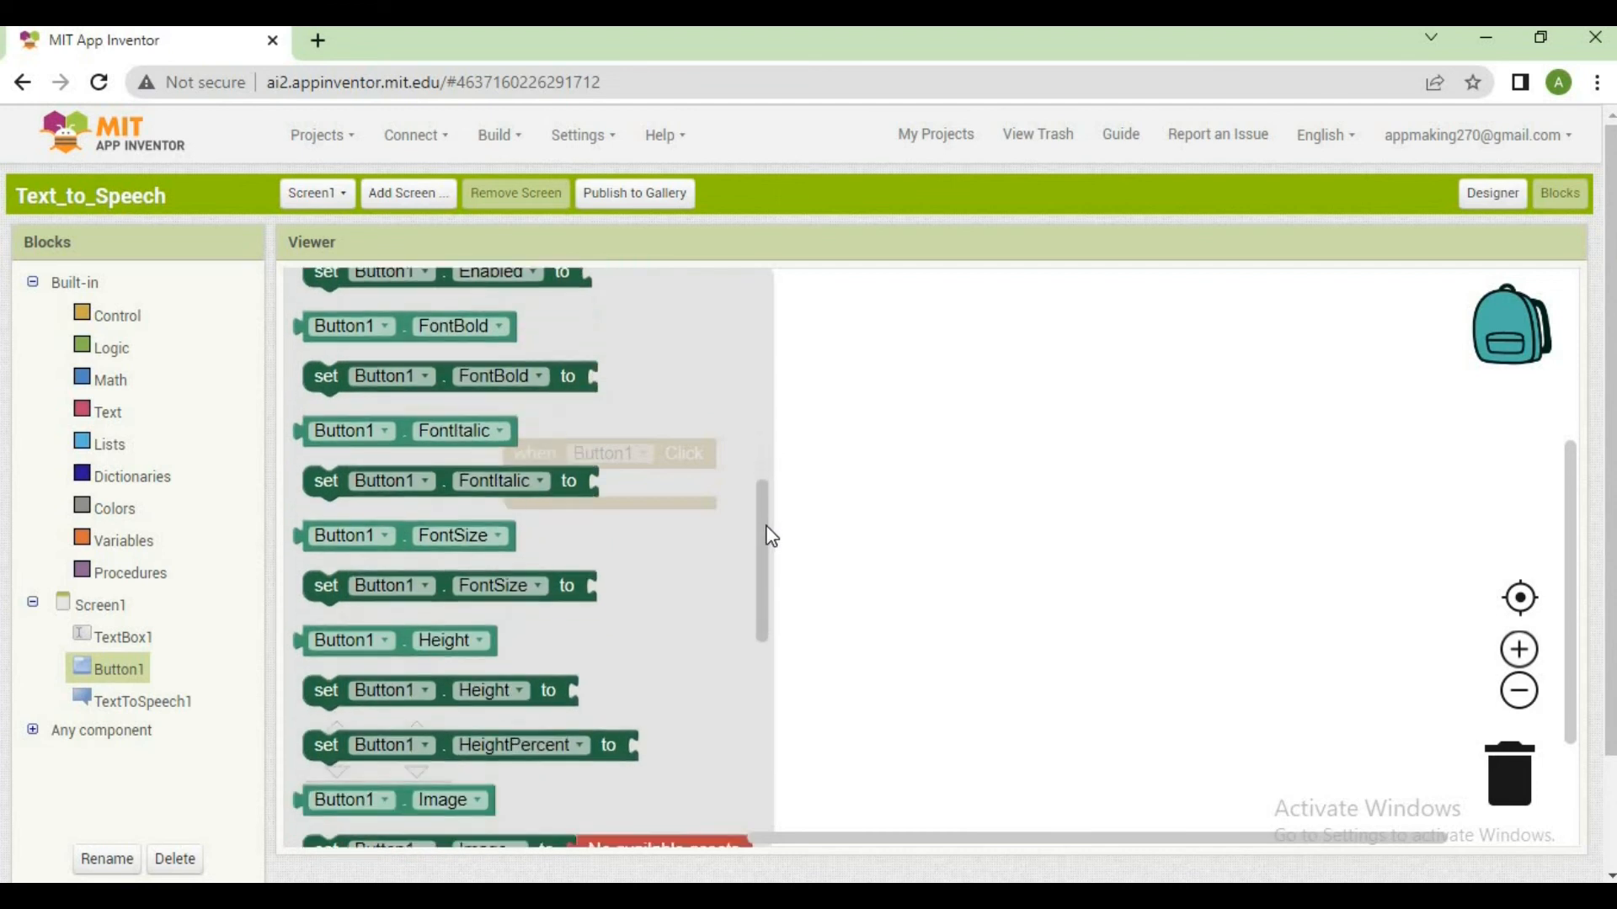
pyautogui.moveTo(762, 531); pyautogui.dragTo(801, 314)
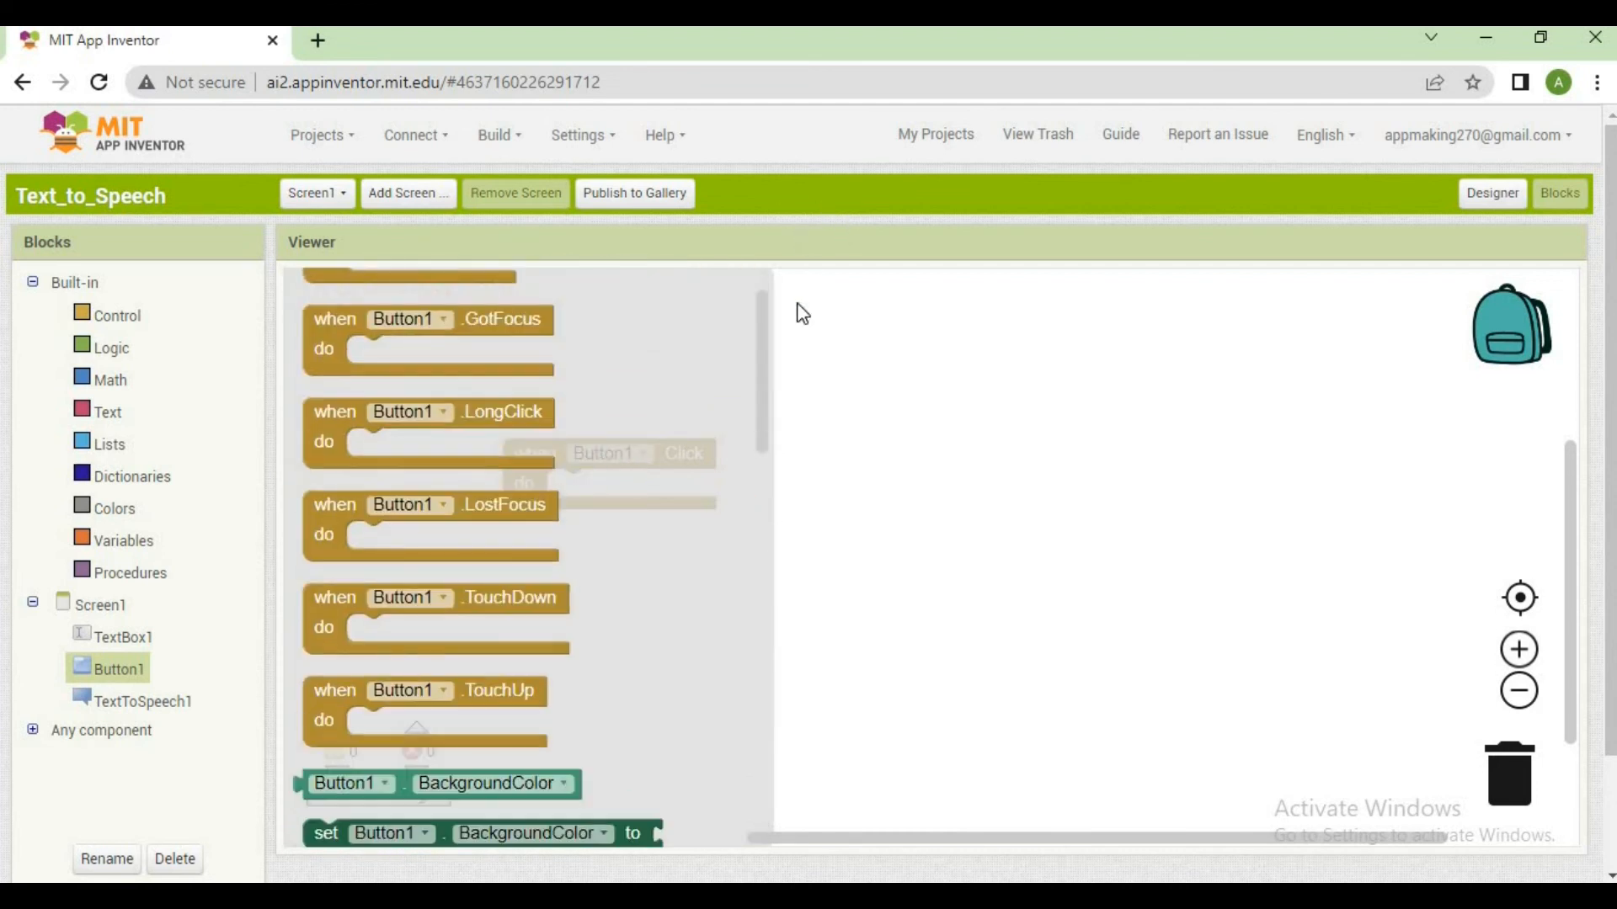
pyautogui.click(855, 383)
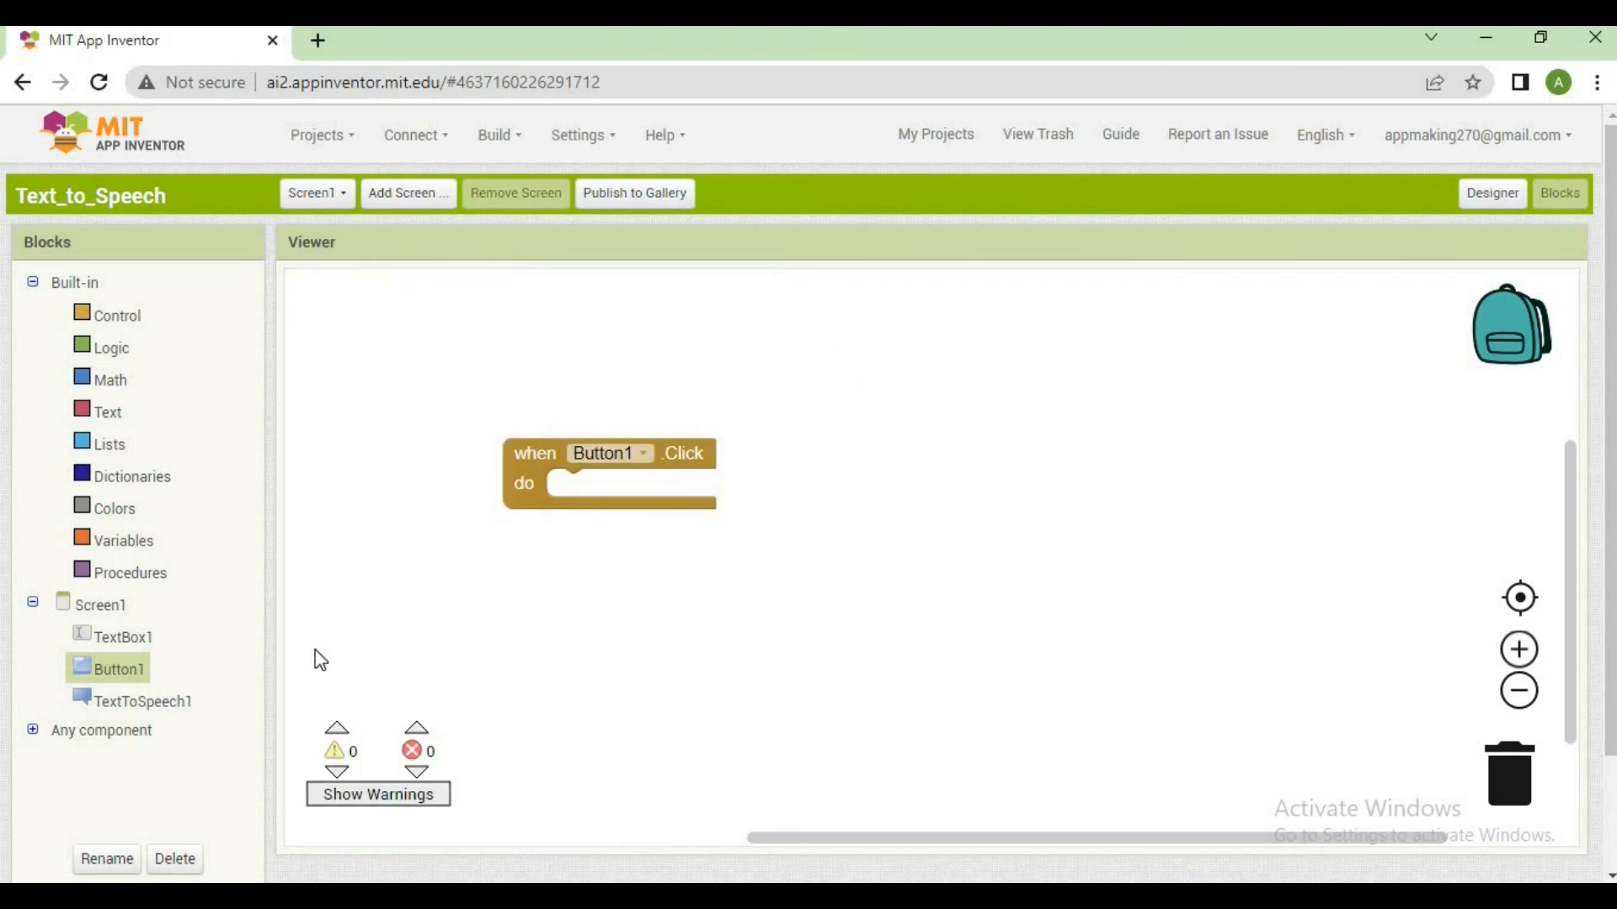
# Place a call TextToSpeech1.Speak block inside the when Button1.Click block and reposition the block stack slightly
pyautogui.click(180, 713)
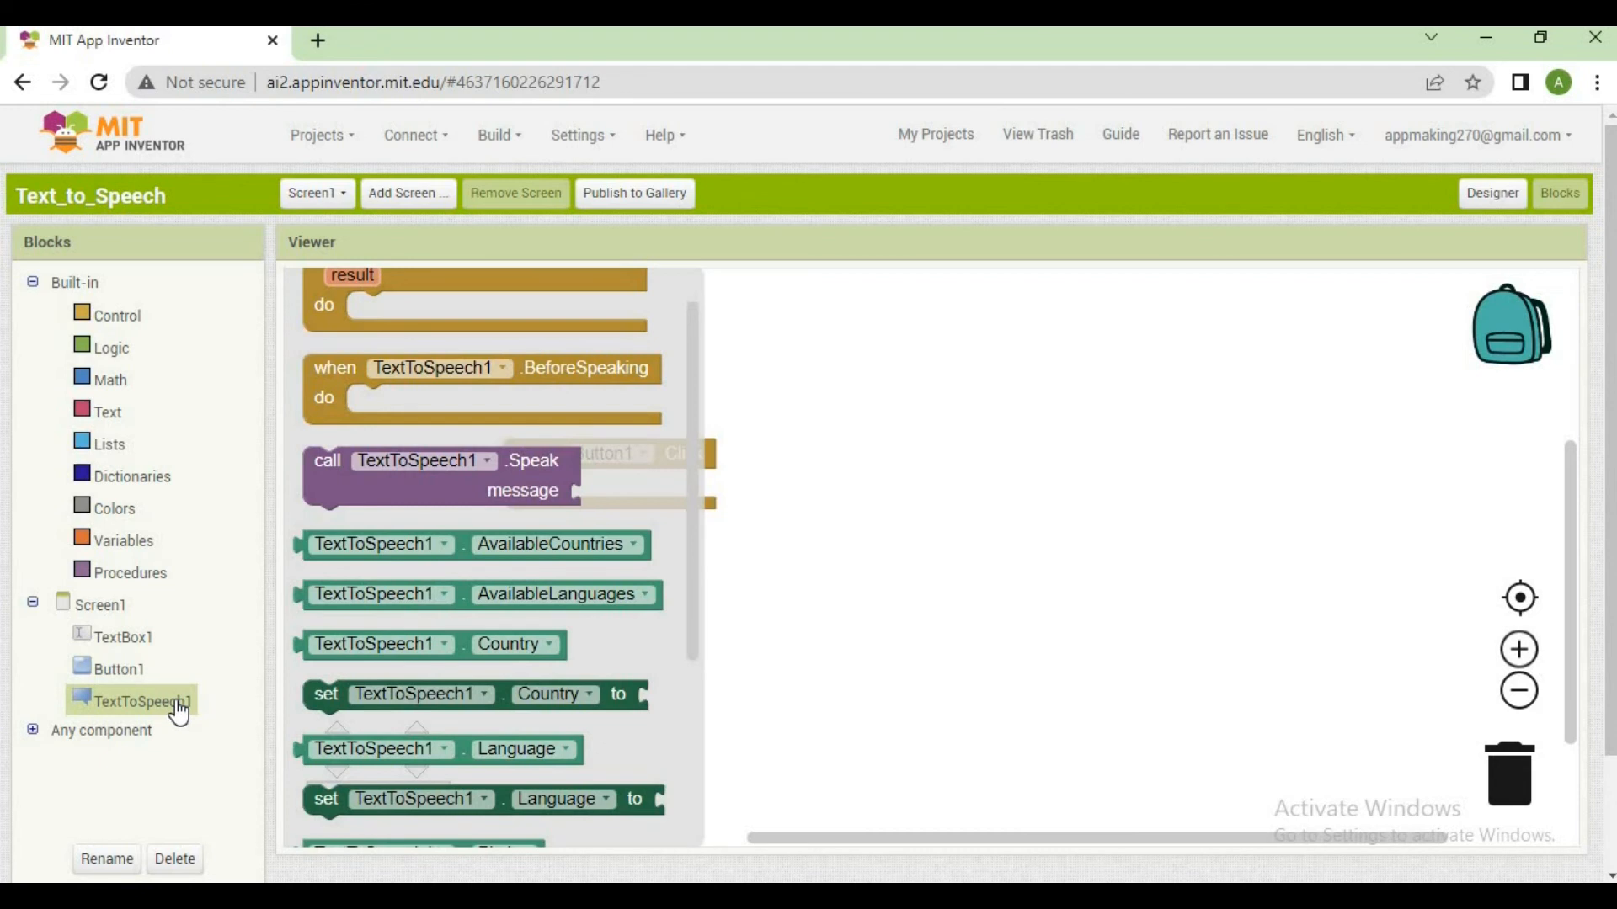
pyautogui.scroll(1, 700, 474)
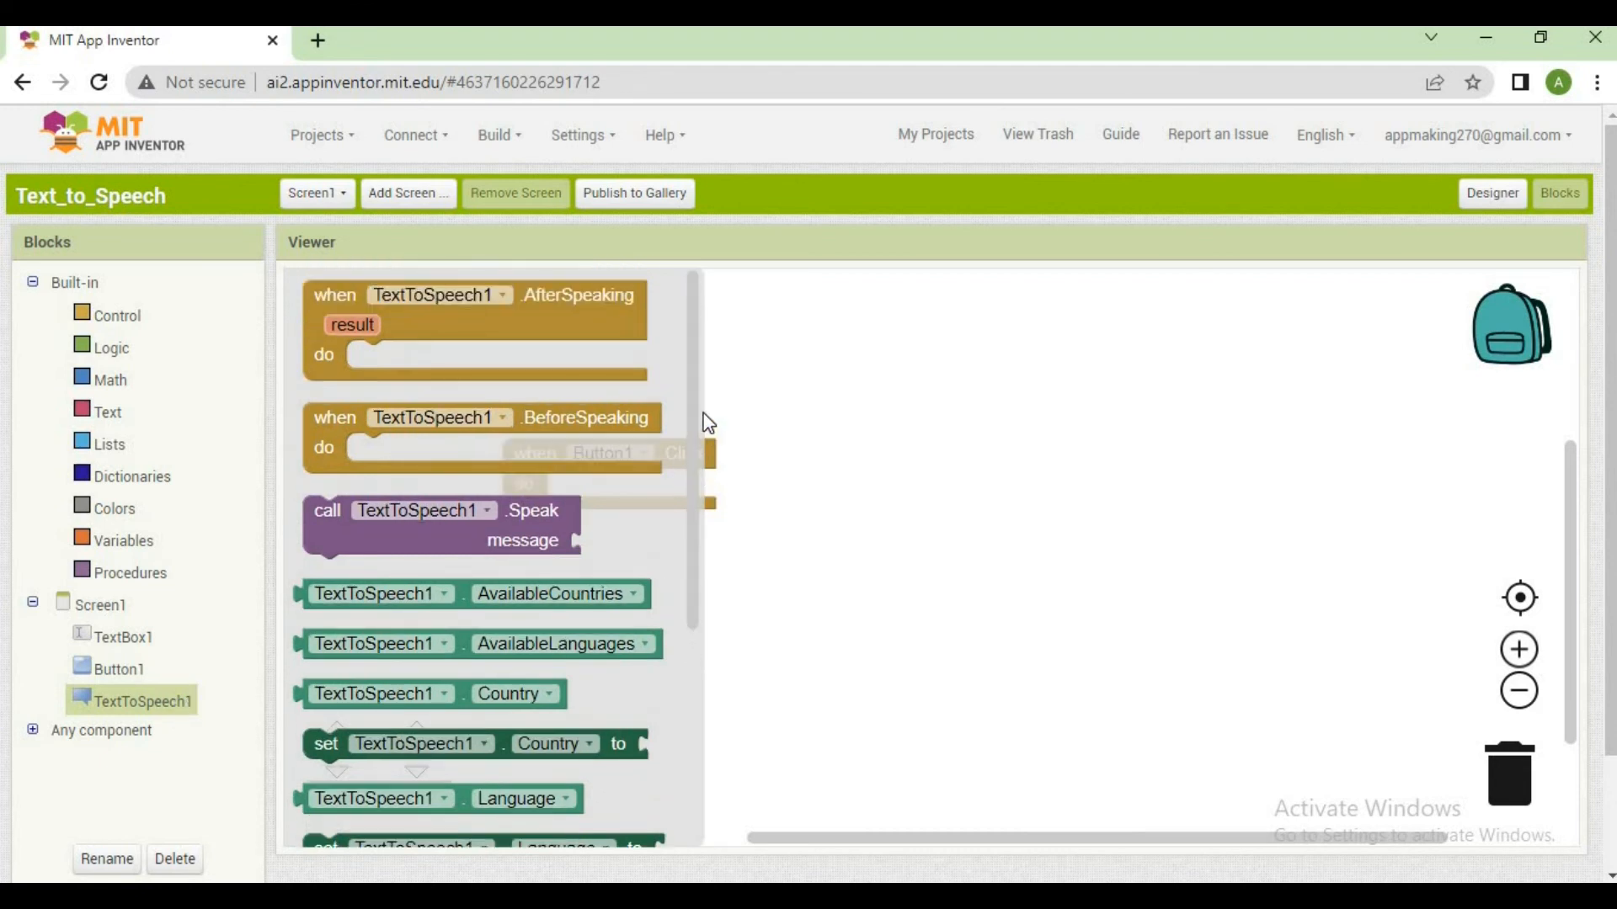
pyautogui.click(552, 533)
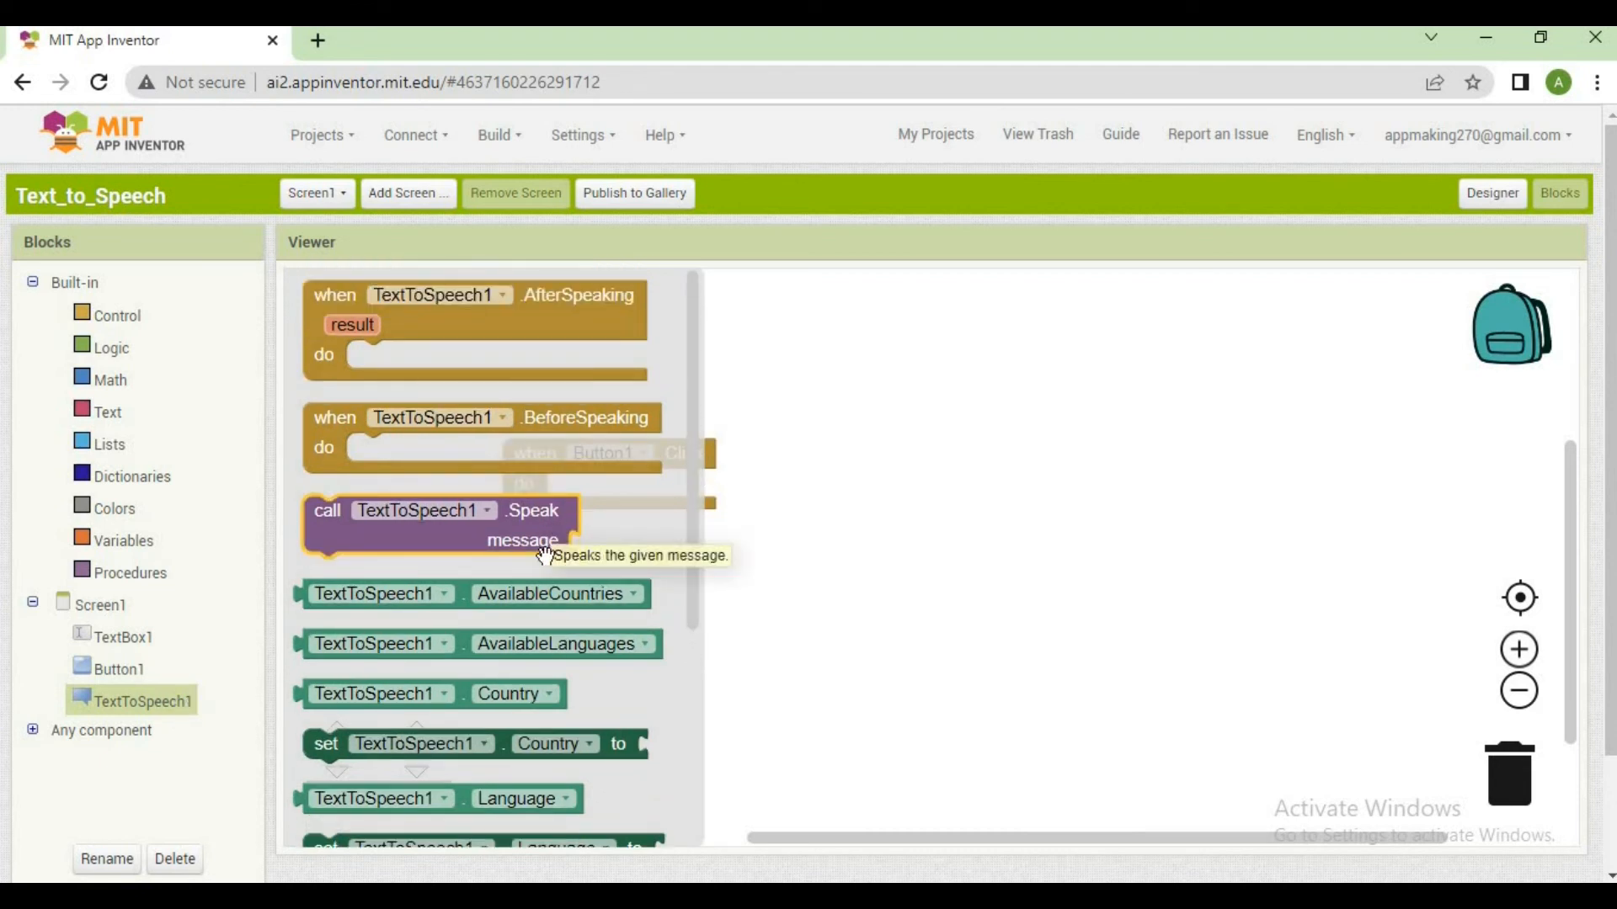
pyautogui.moveTo(534, 543); pyautogui.dragTo(796, 544)
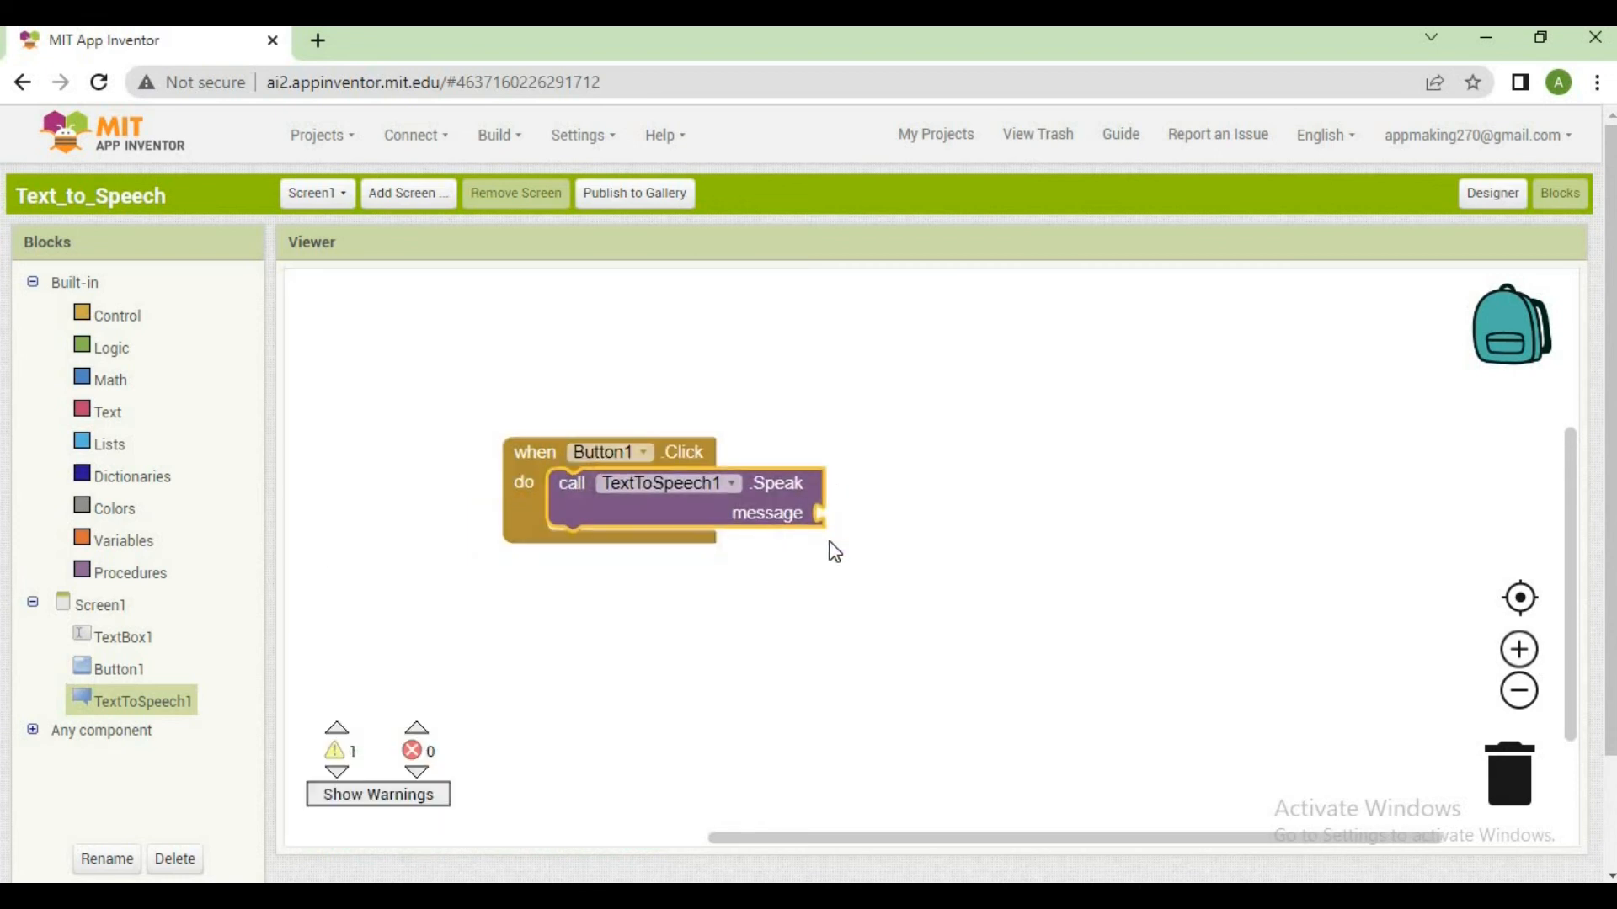
pyautogui.click(654, 612)
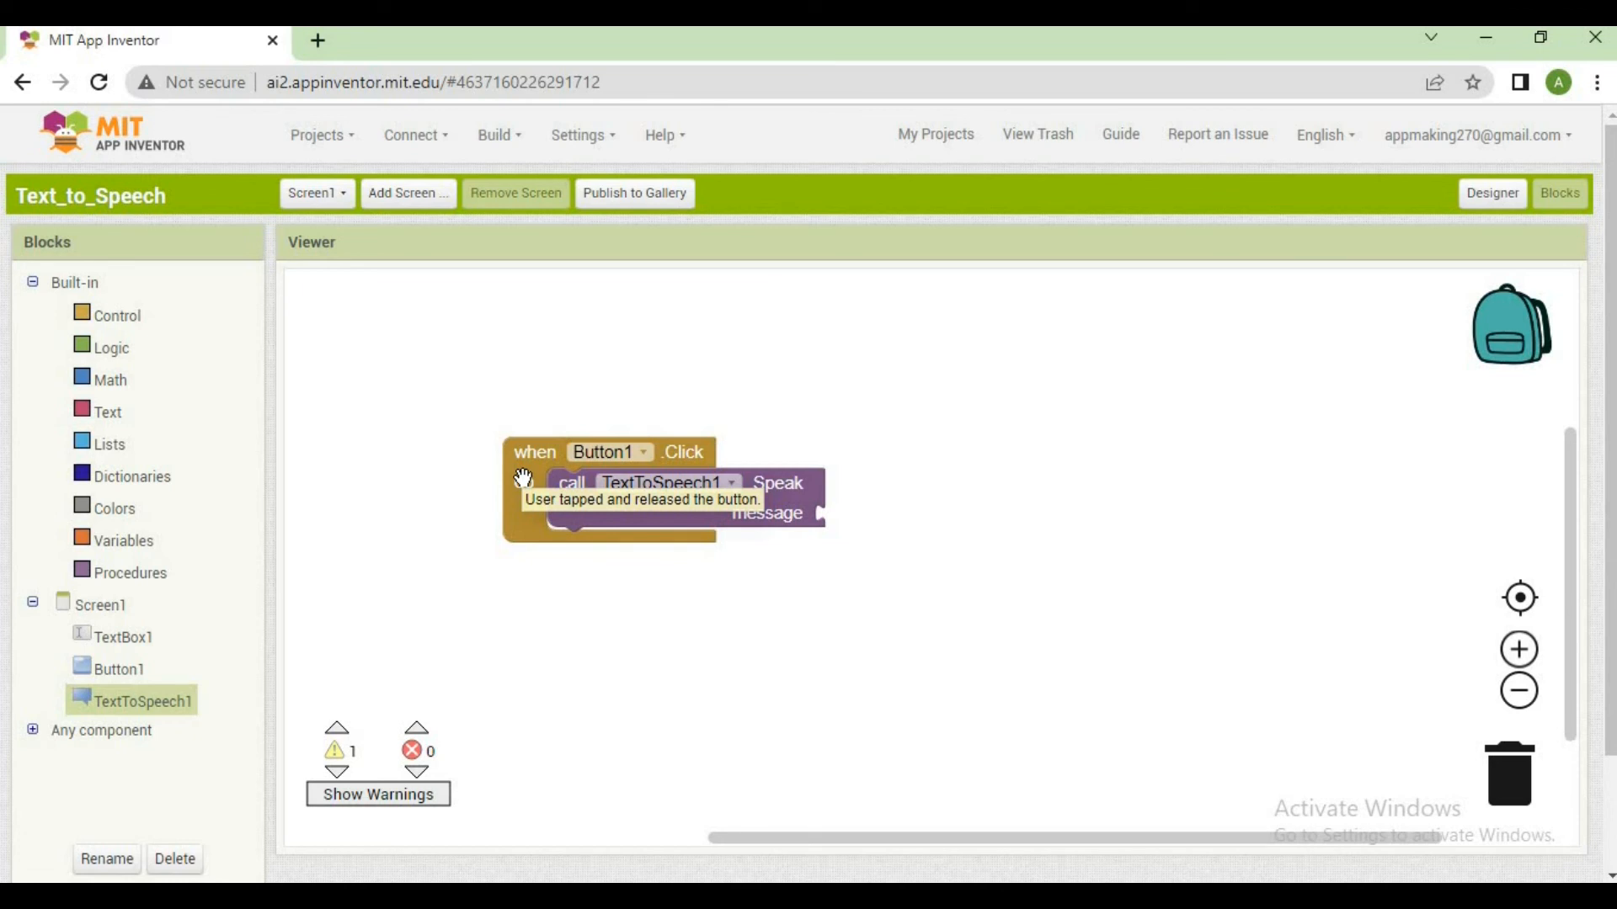
pyautogui.moveTo(523, 479); pyautogui.dragTo(542, 446)
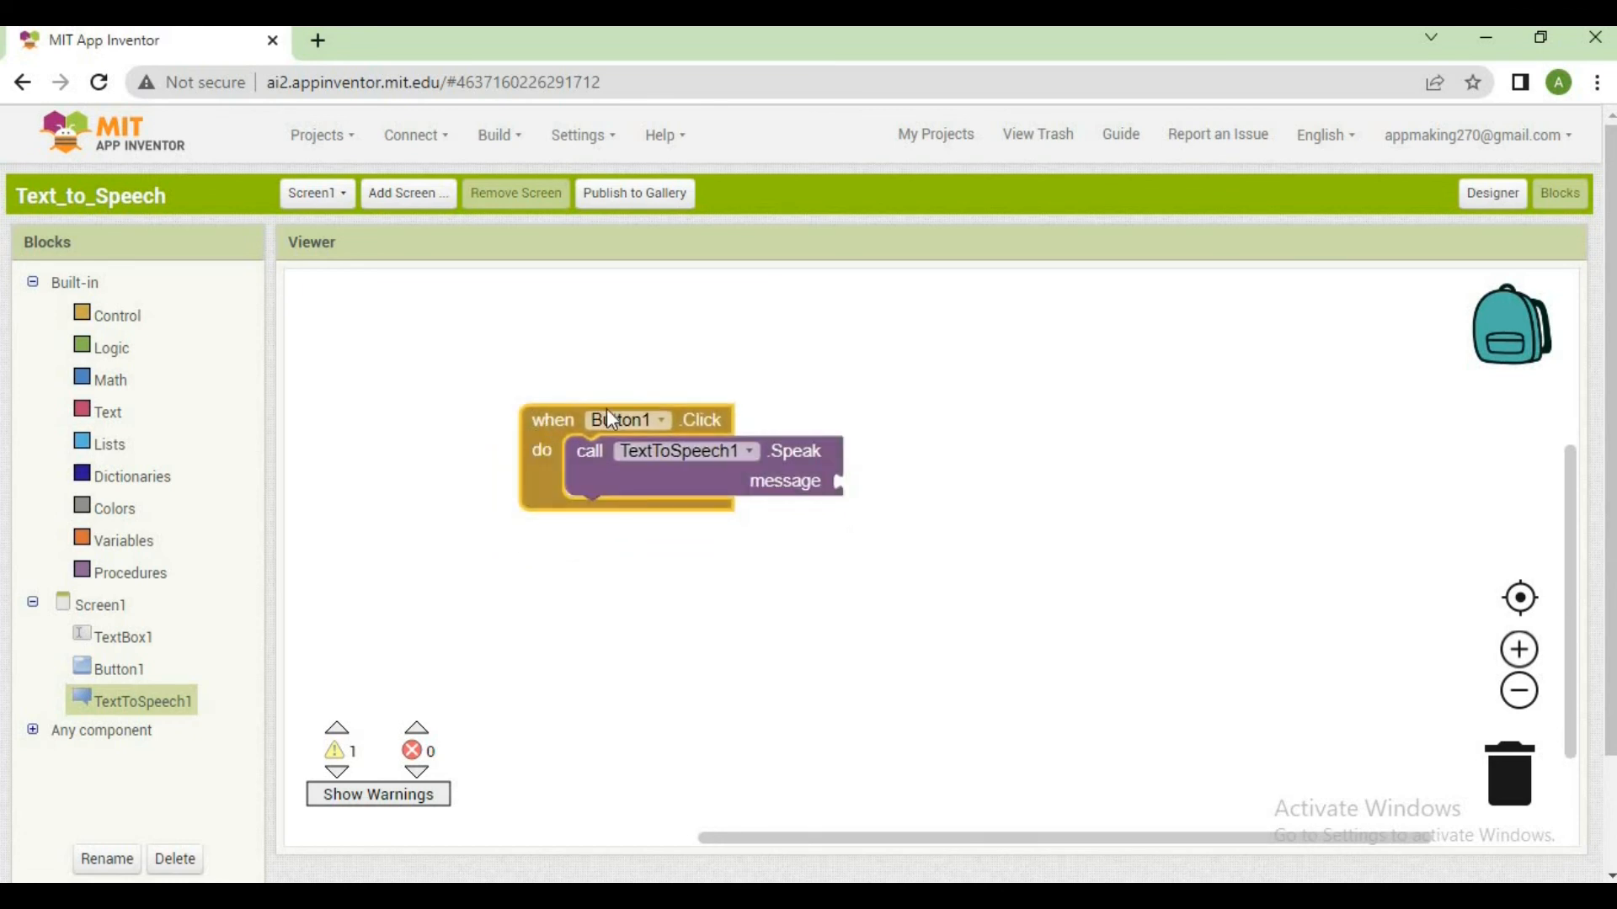
pyautogui.click(682, 368)
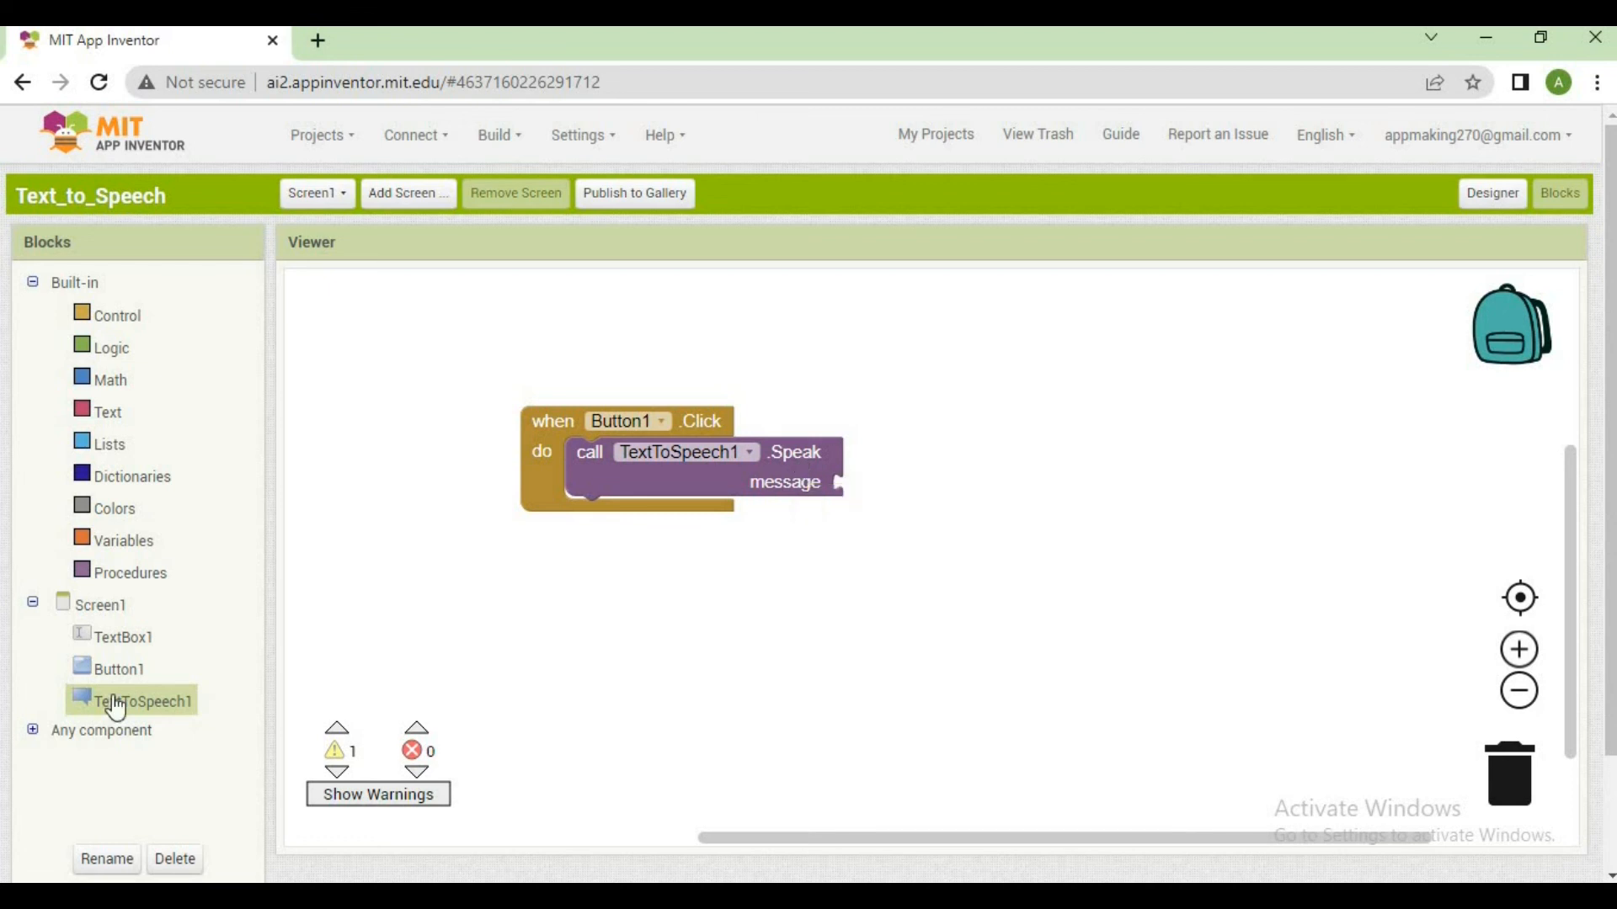
pyautogui.click(123, 647)
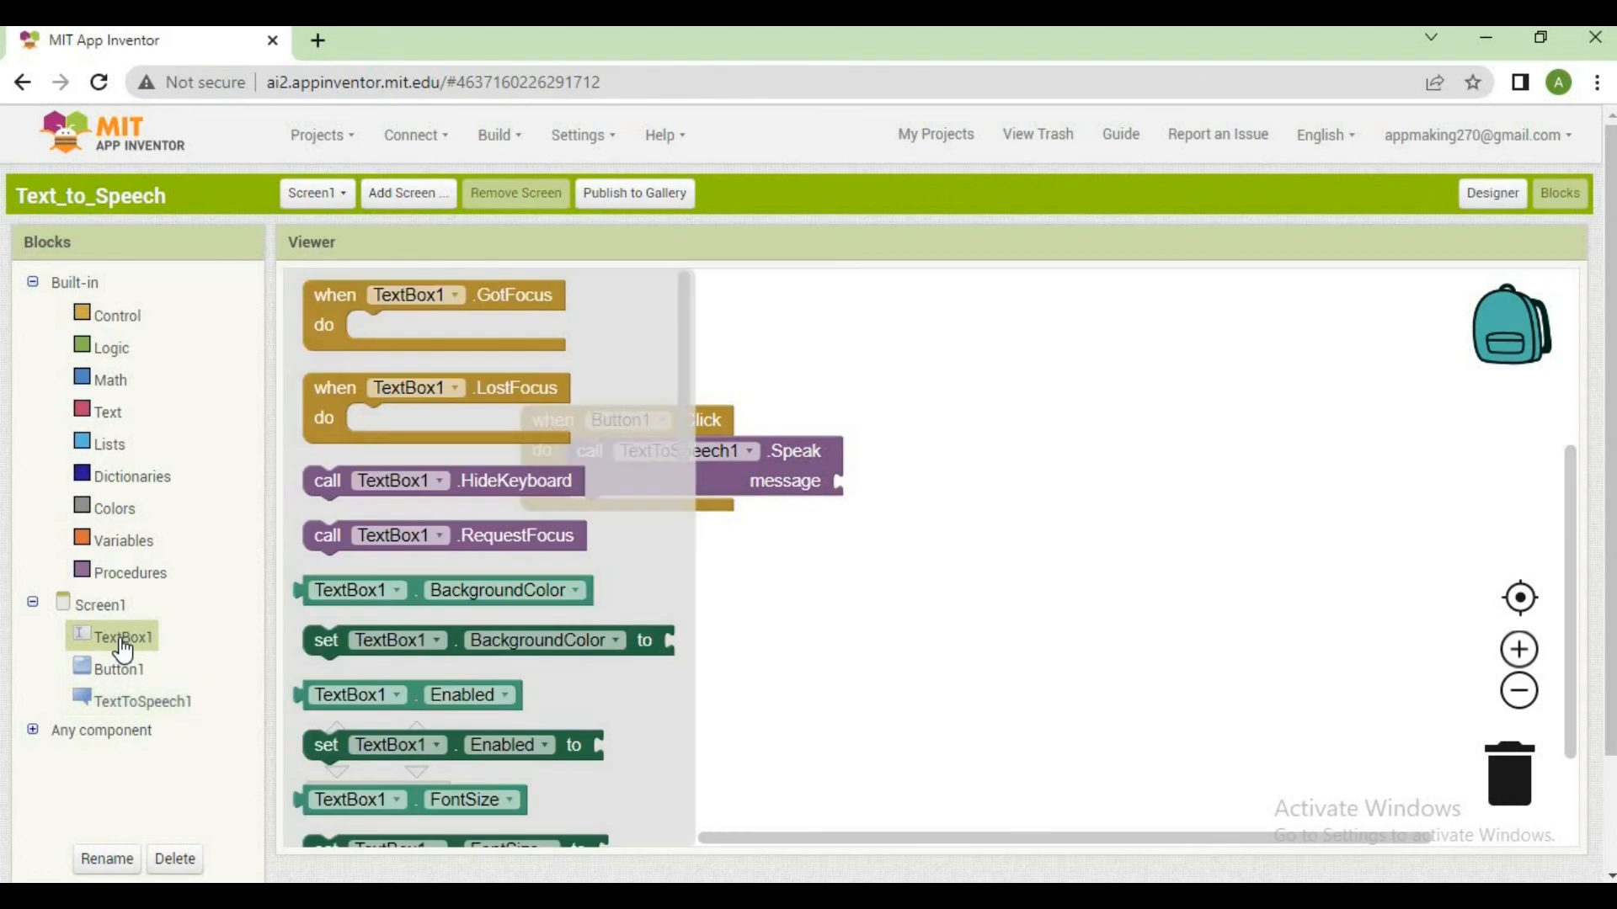
pyautogui.scroll(-2, 395, 554)
pyautogui.click(457, 537)
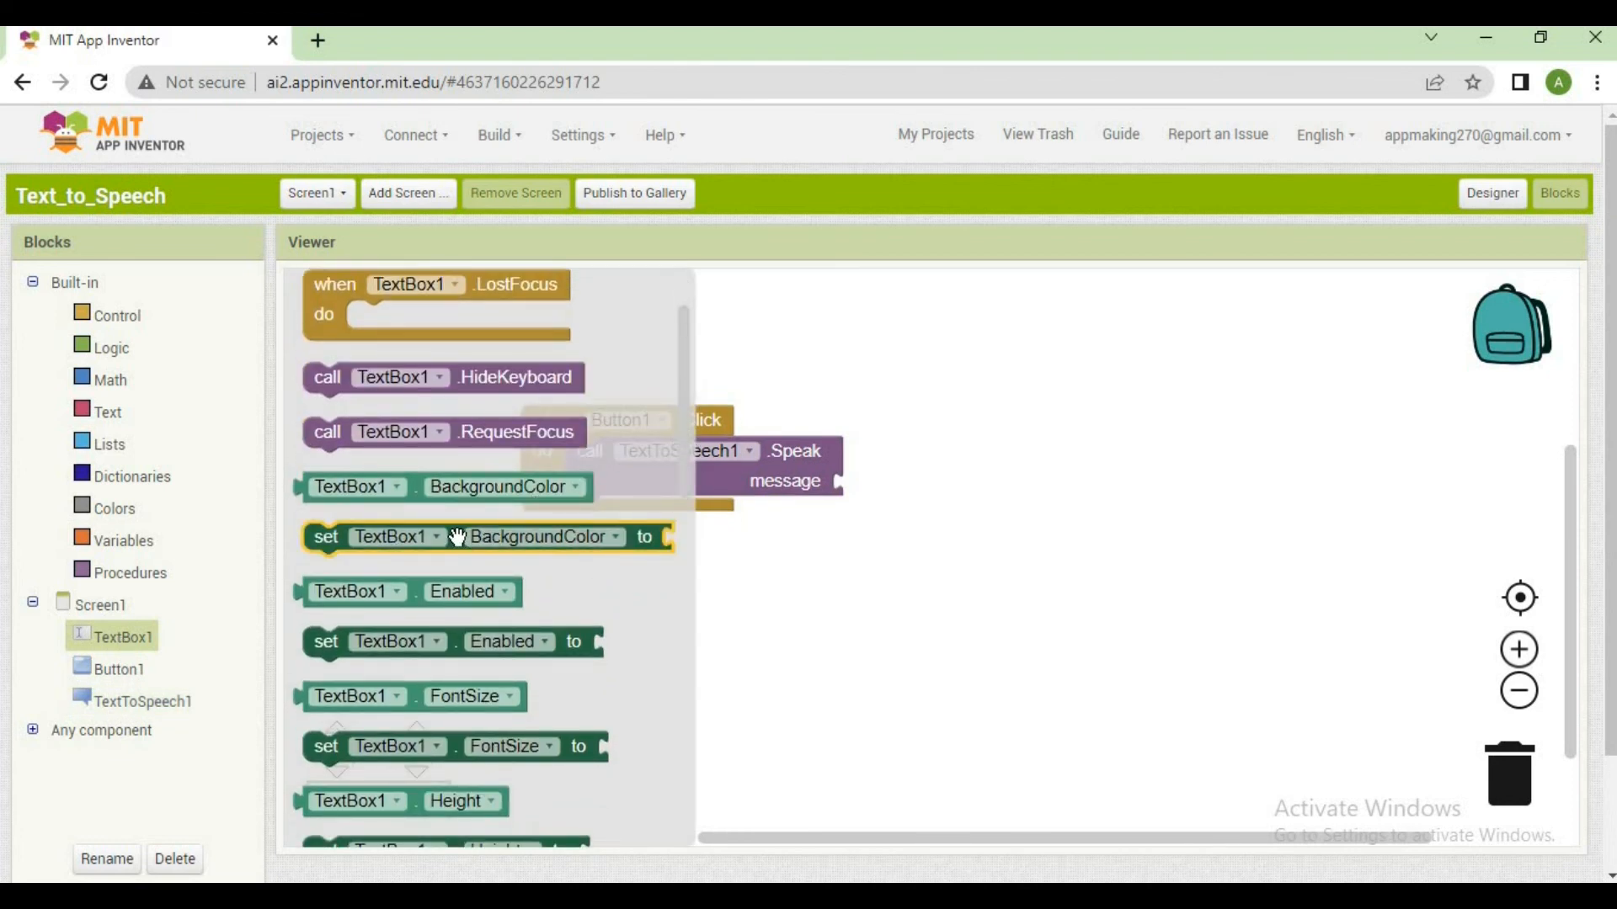
pyautogui.click(476, 493)
pyautogui.click(889, 643)
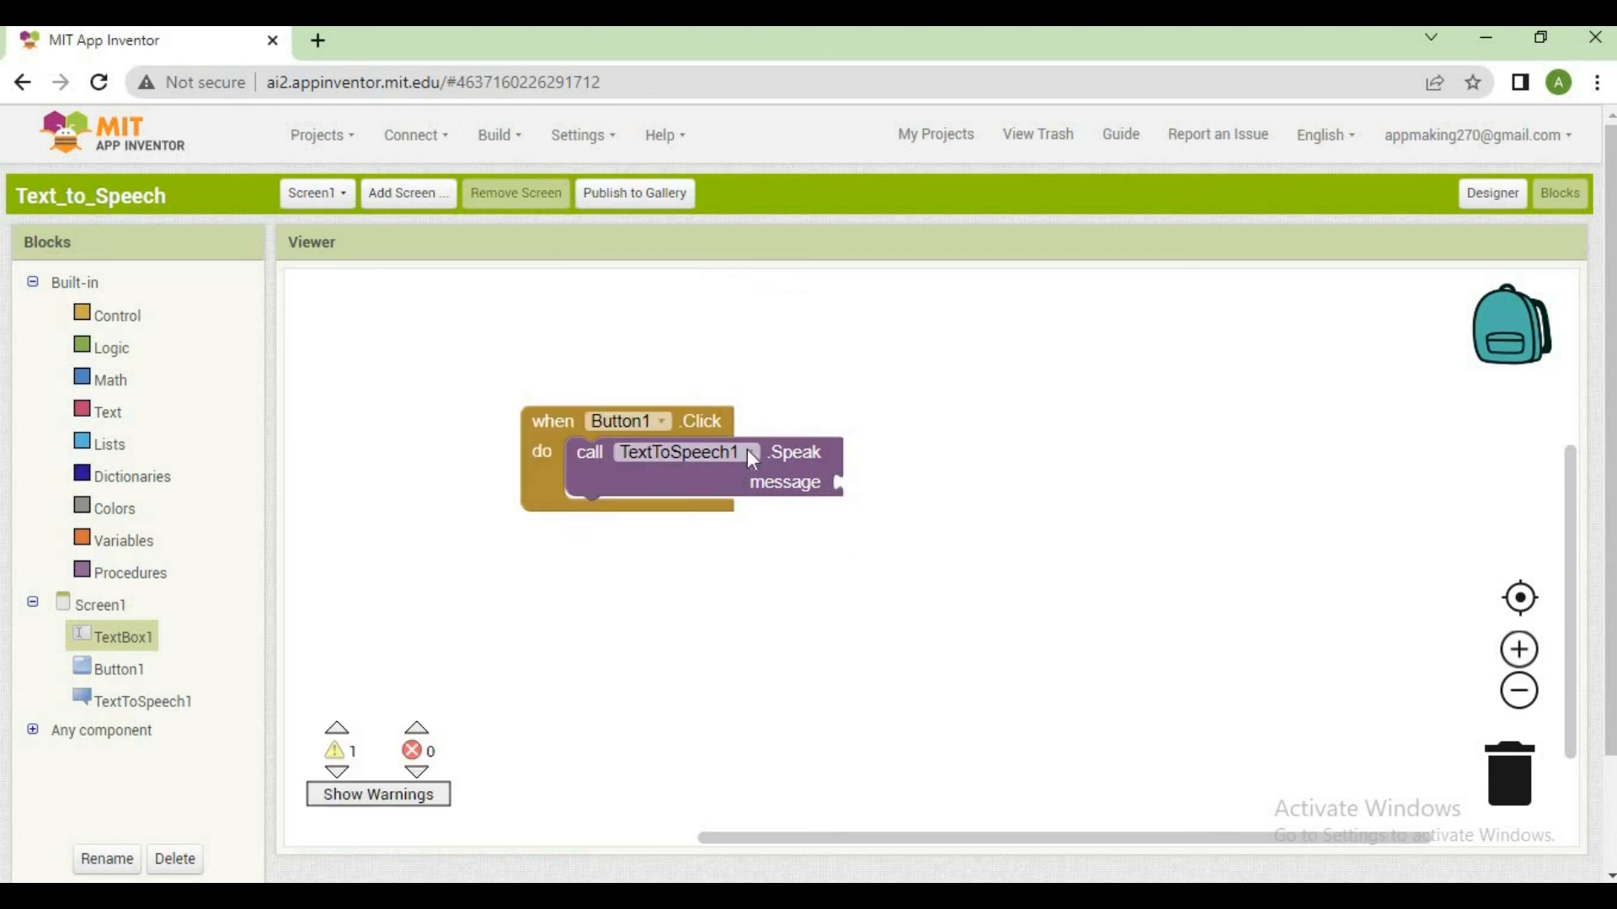
# Shift the Button1.Click block stack slightly in the workspace and turn on the display of block warnings
pyautogui.moveTo(693, 421); pyautogui.dragTo(675, 439)
pyautogui.click(712, 409)
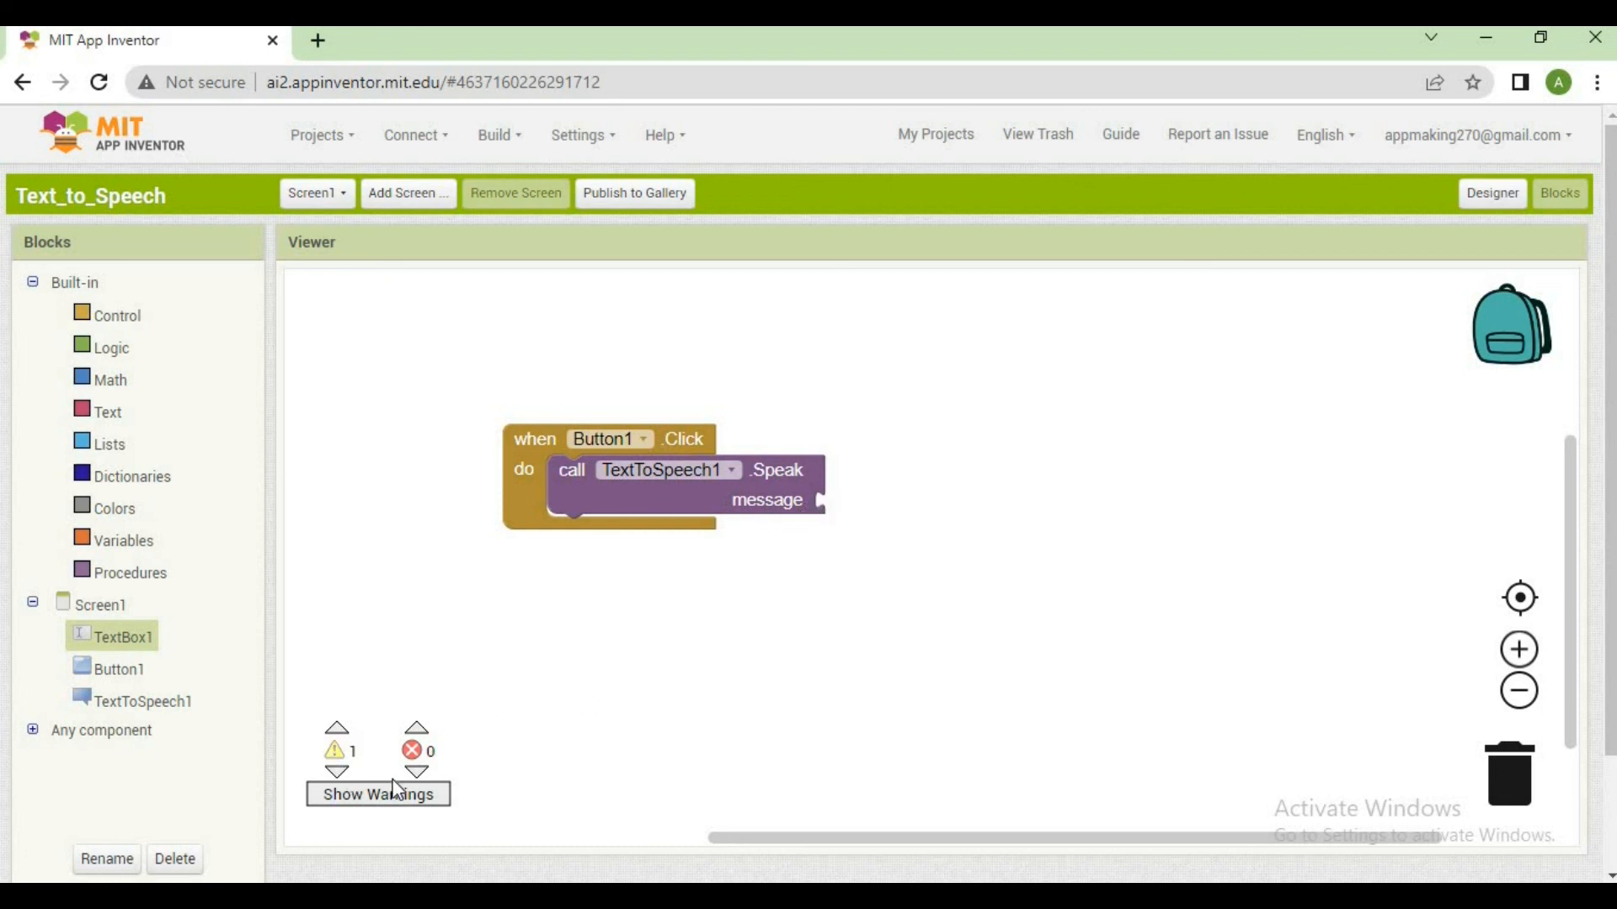
pyautogui.click(393, 805)
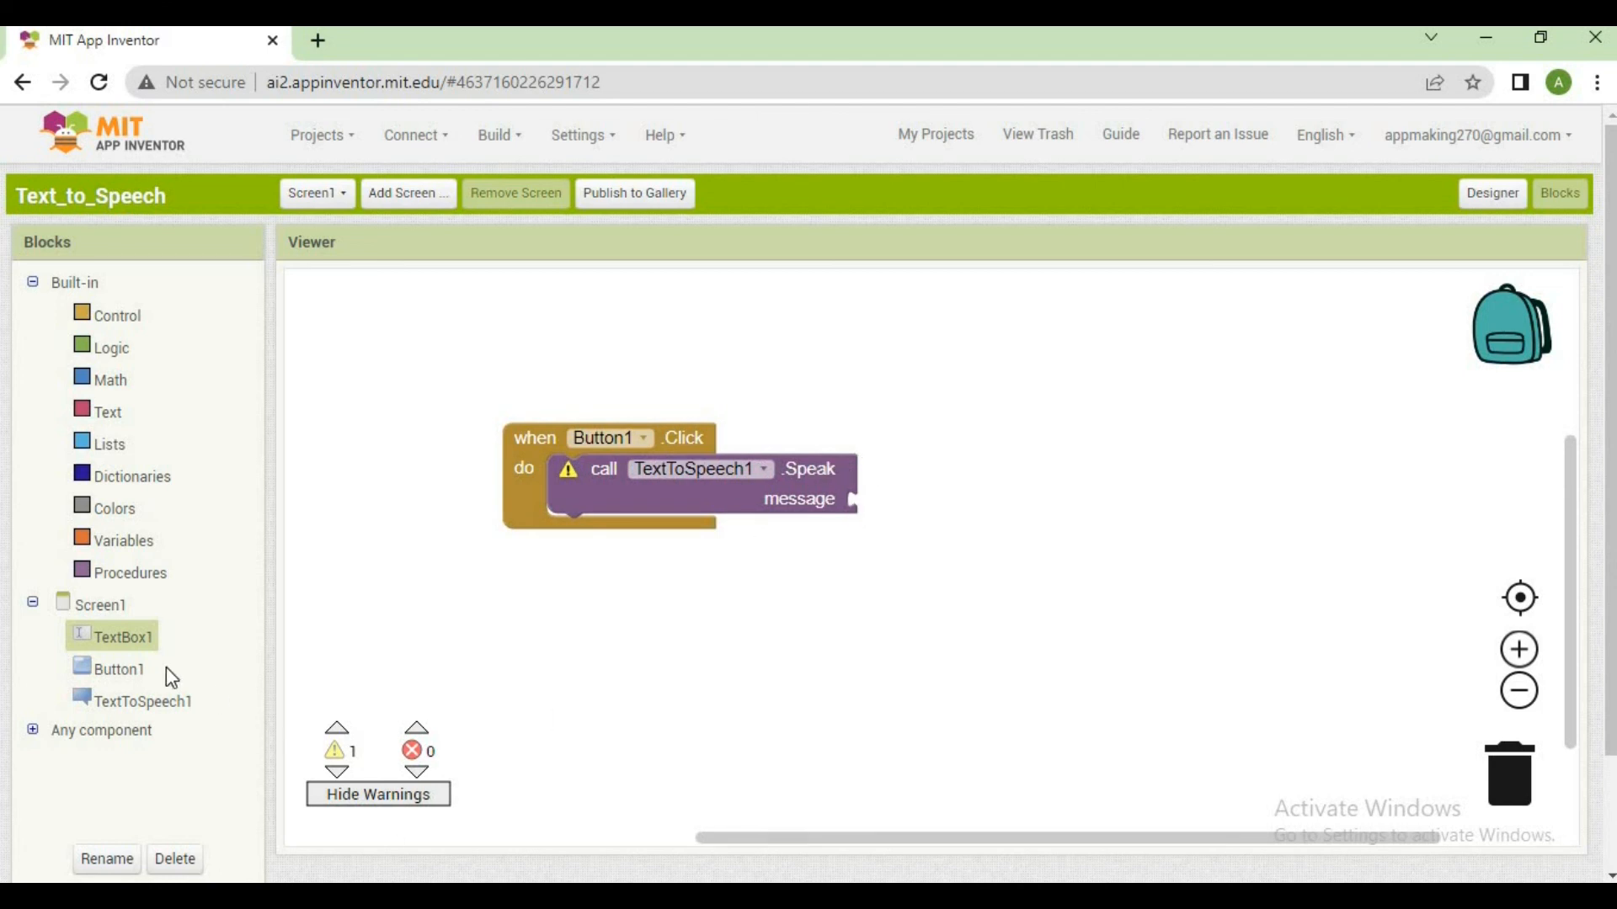
# Attach the TextBox1.Text getter block to the message socket of the TextToSpeech1.Speak call
pyautogui.click(126, 651)
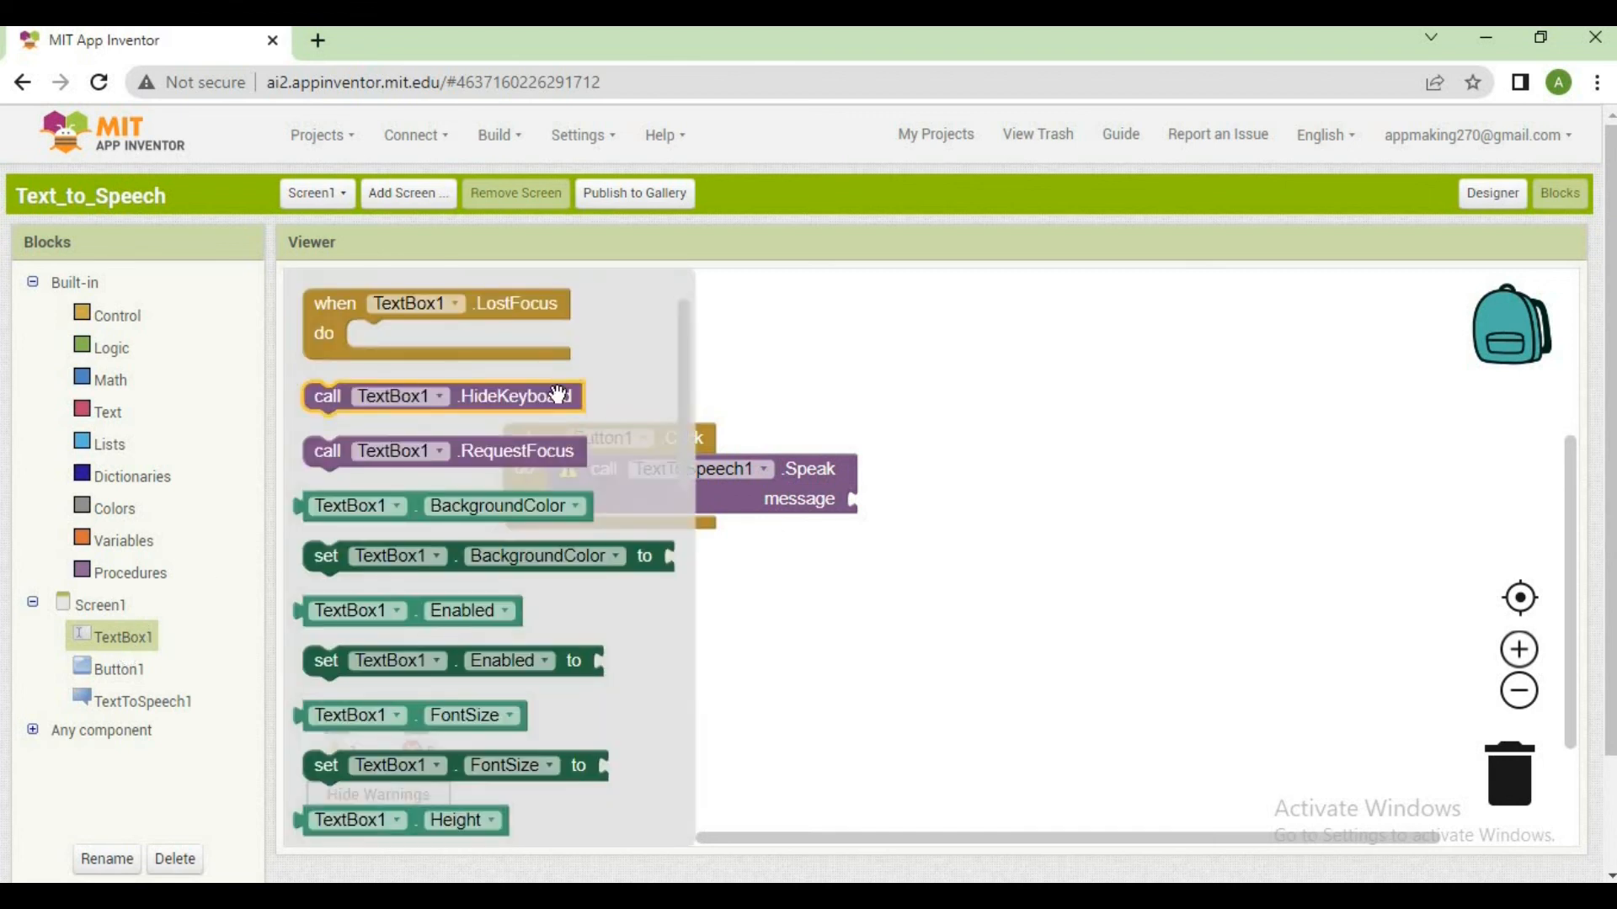
pyautogui.moveTo(684, 401); pyautogui.dragTo(658, 698)
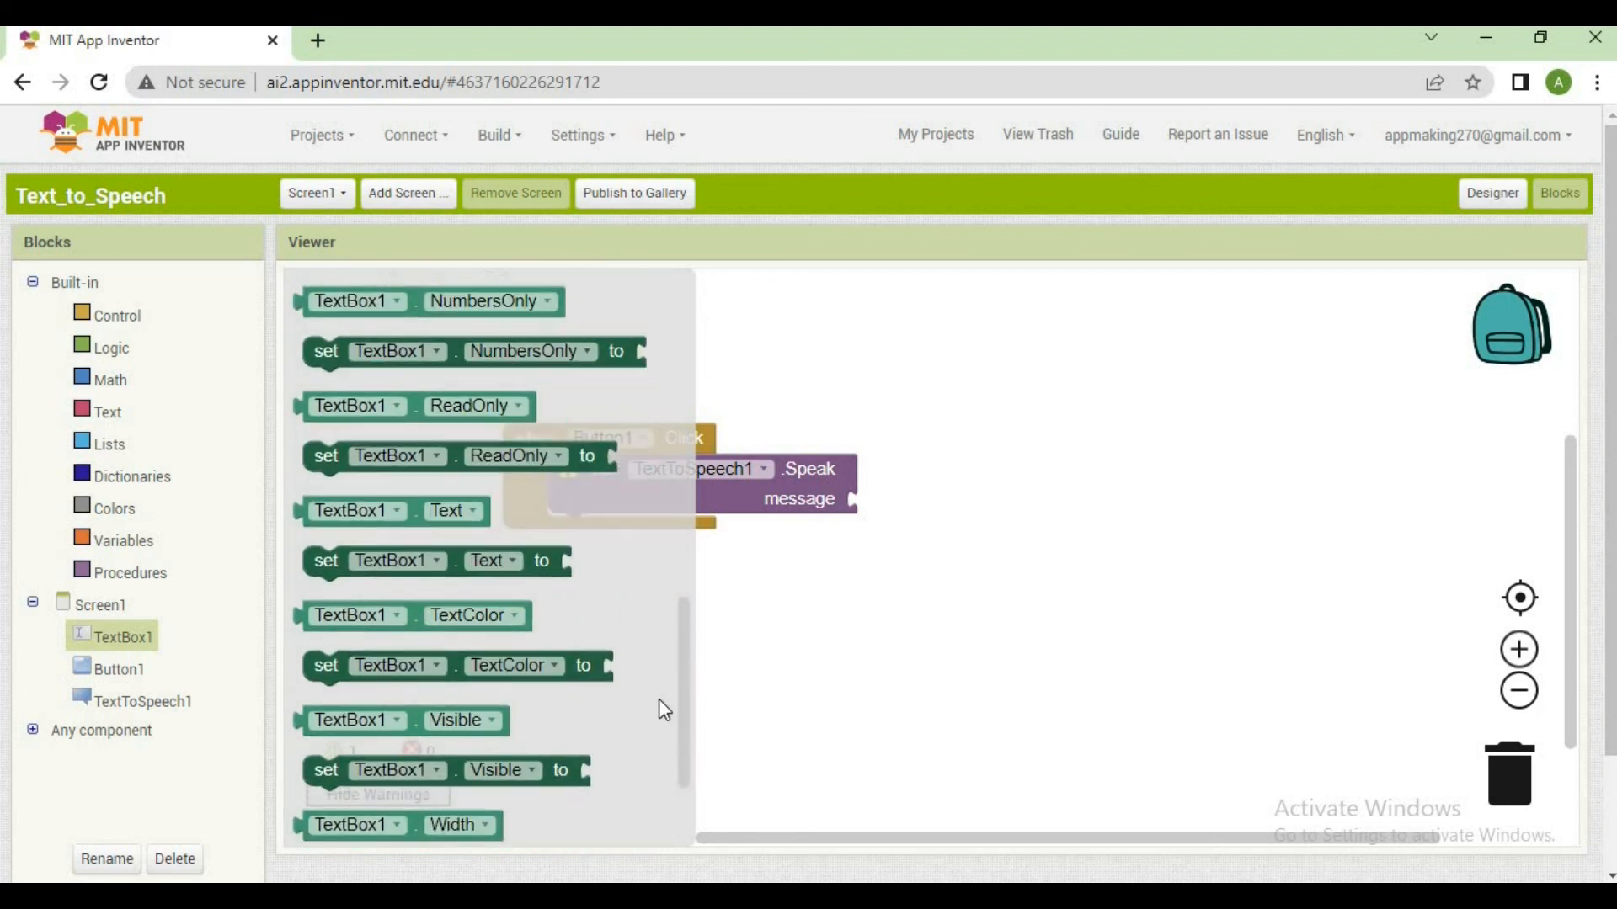
pyautogui.click(423, 508)
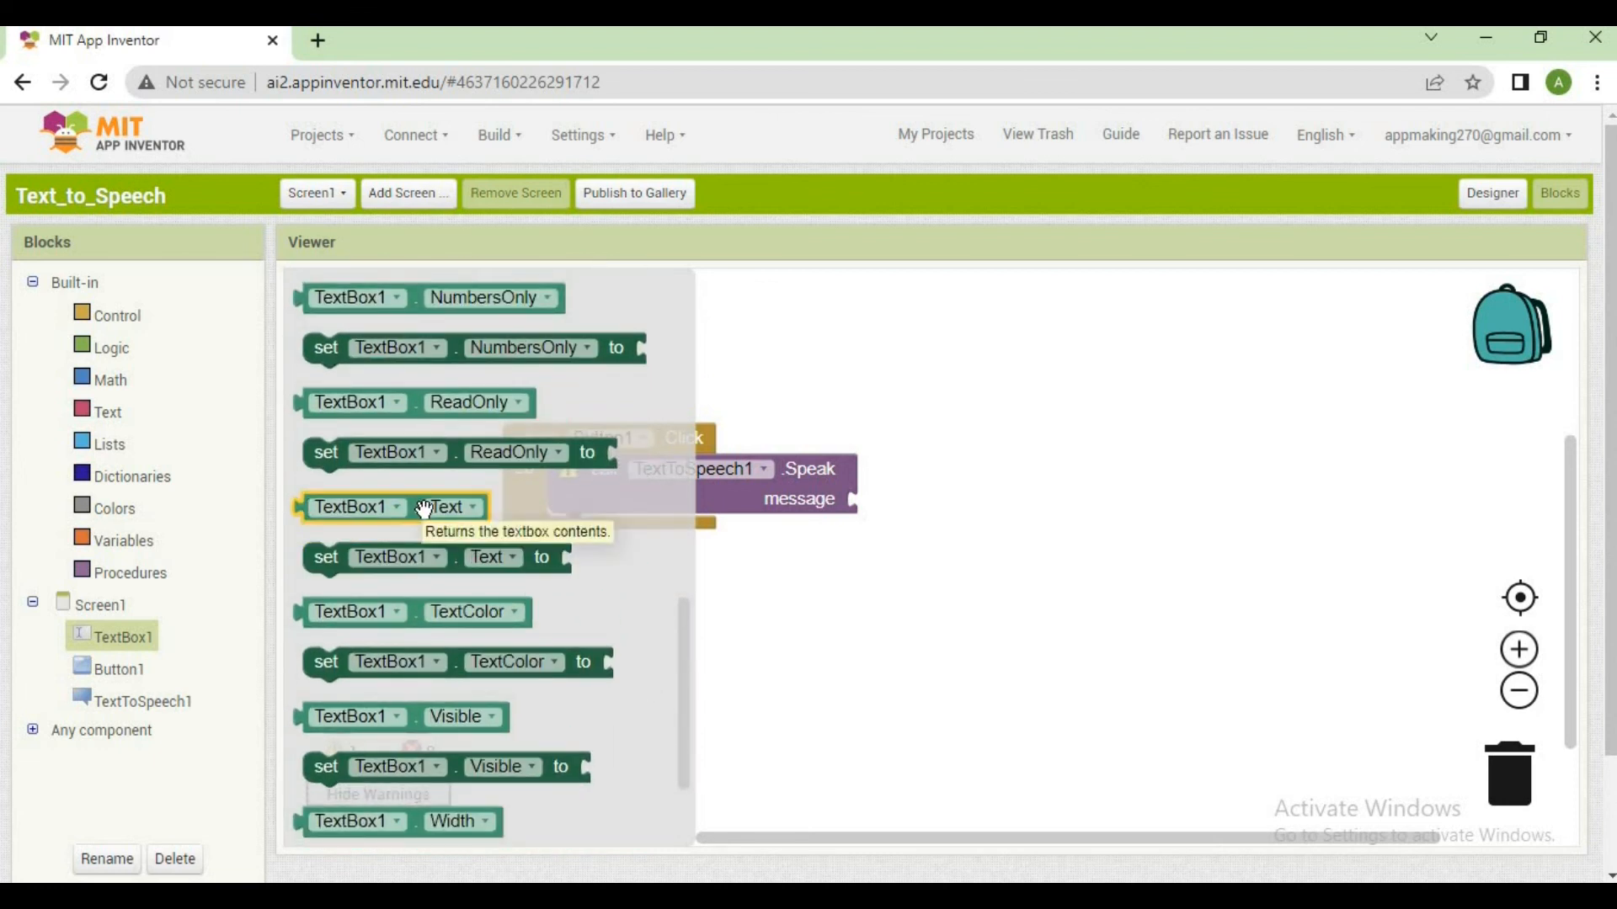
pyautogui.moveTo(387, 508); pyautogui.dragTo(918, 501)
pyautogui.click(1143, 416)
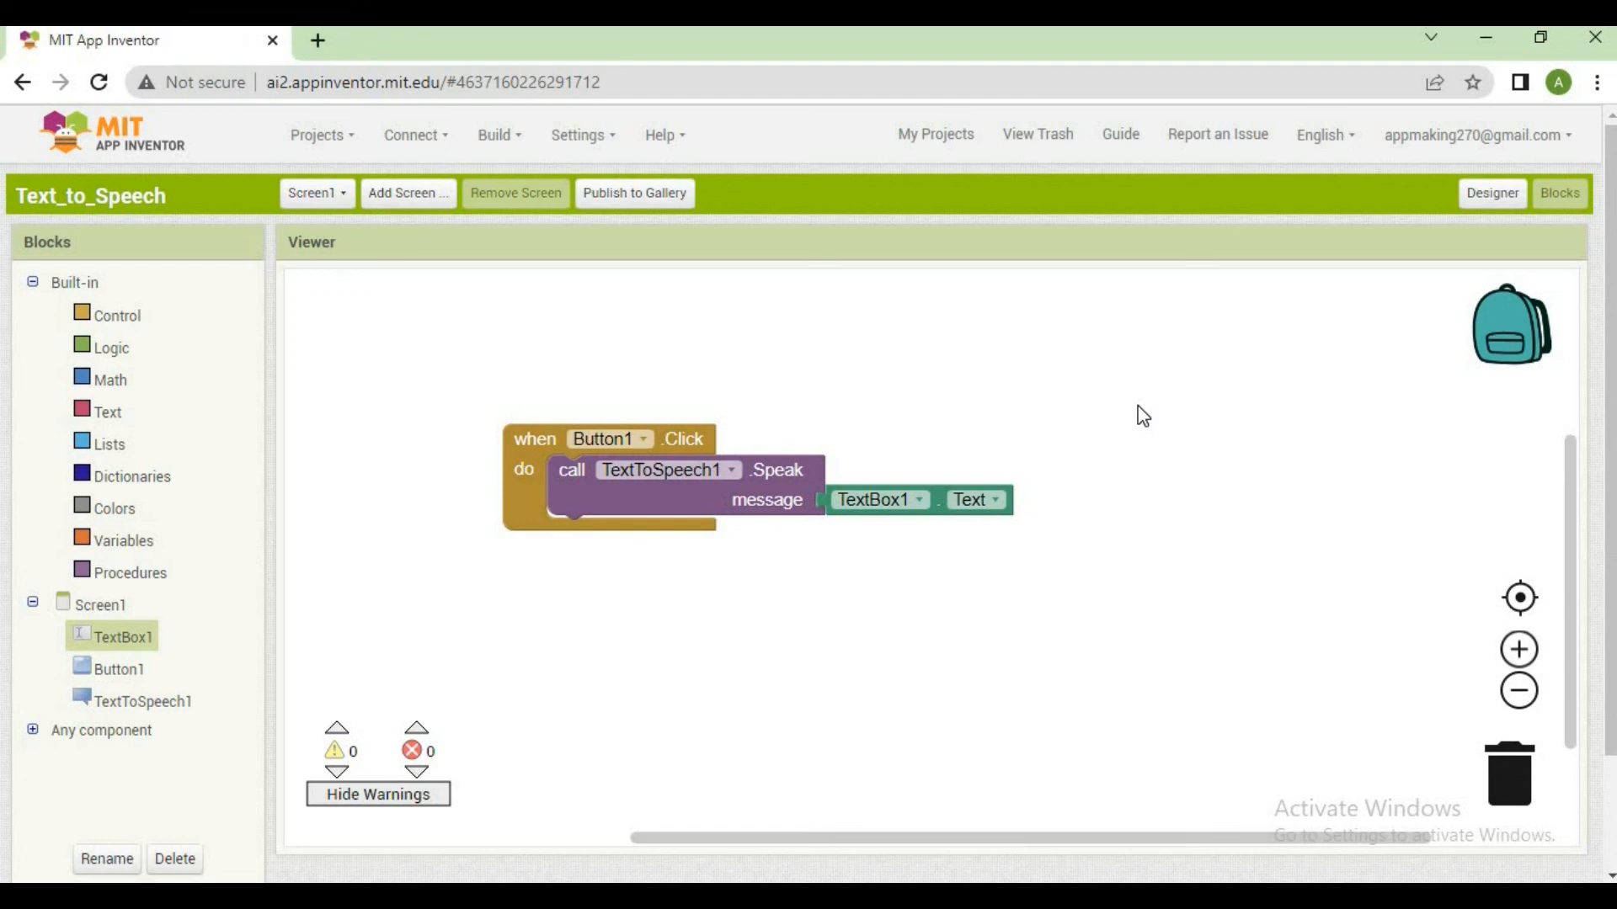
# Review the app's screen layout in the Designer and return to the Blocks editor
pyautogui.click(1493, 194)
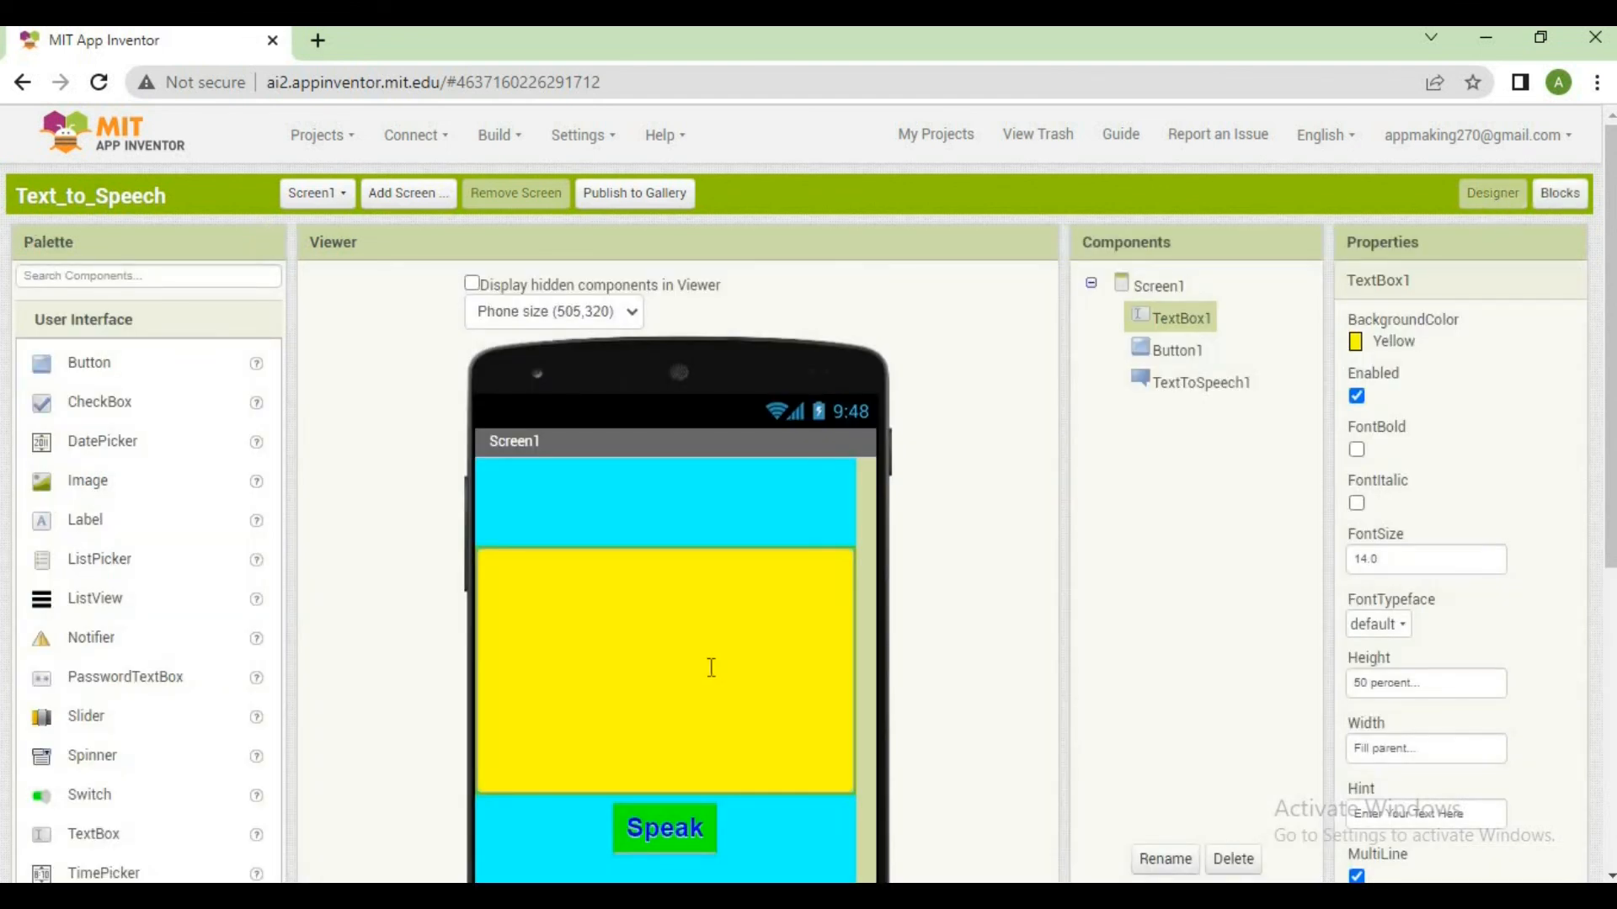
pyautogui.press('Escape')
pyautogui.click(1212, 615)
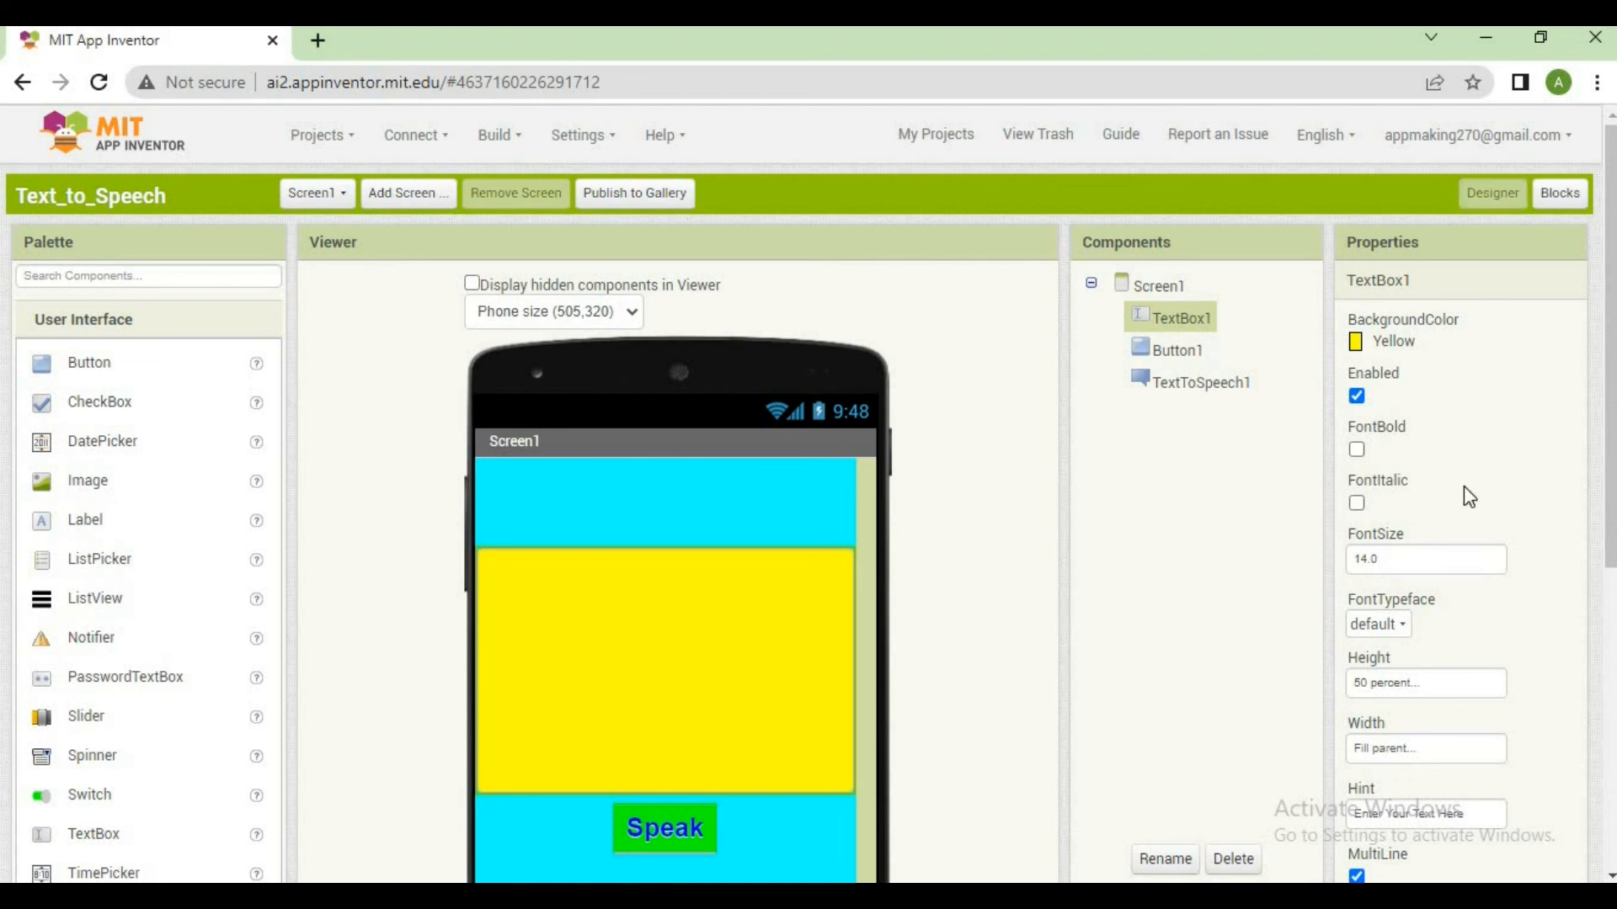
pyautogui.click(1554, 194)
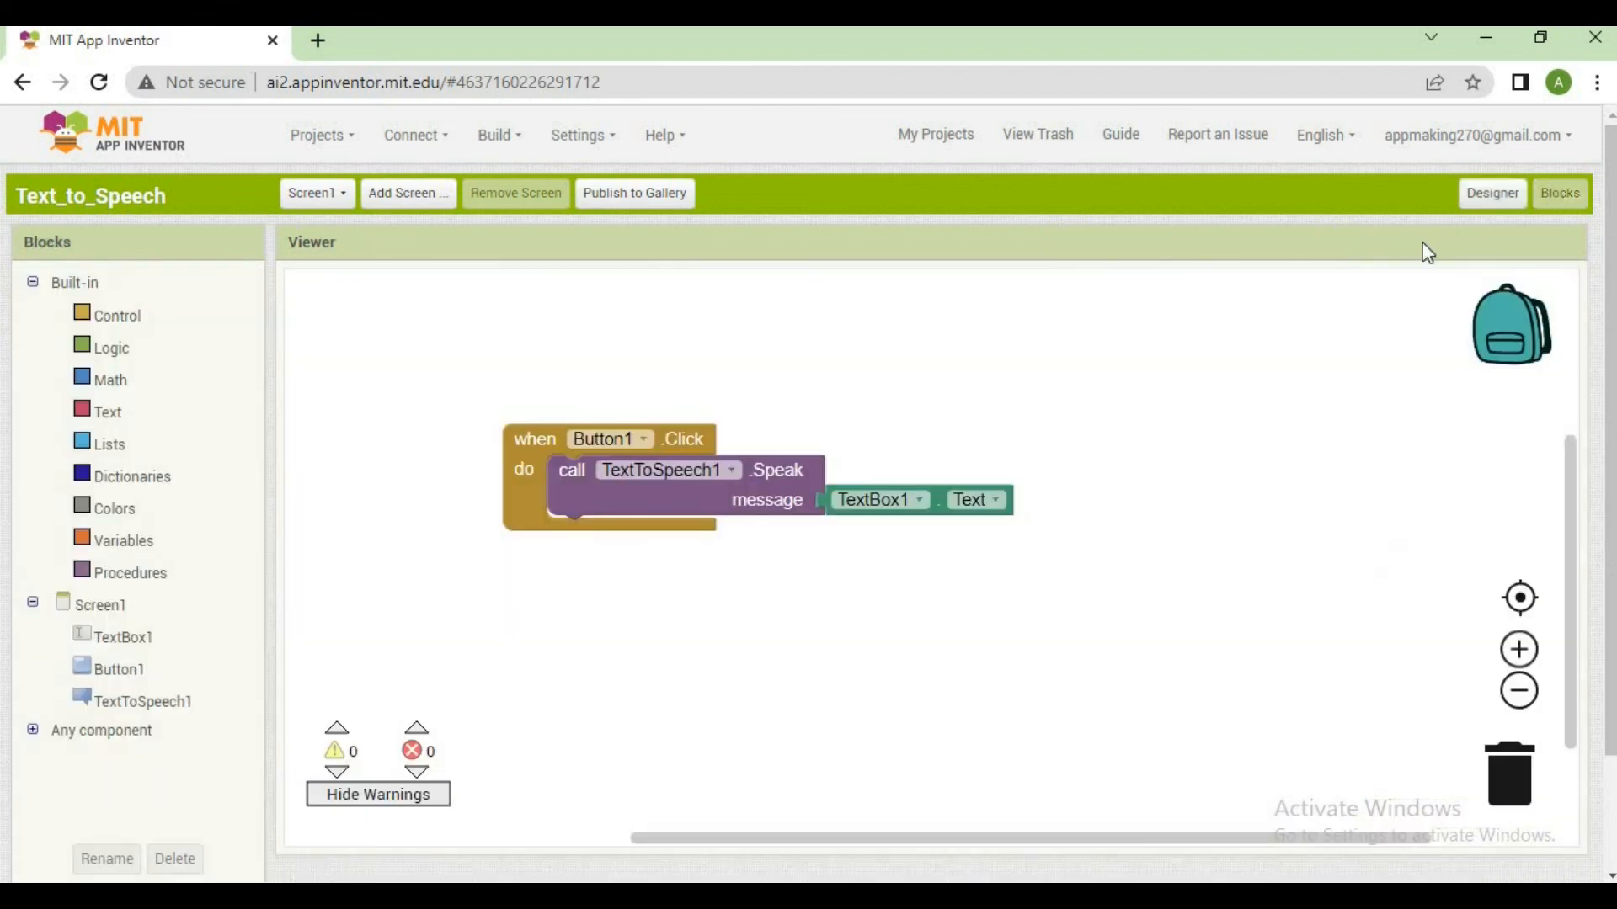